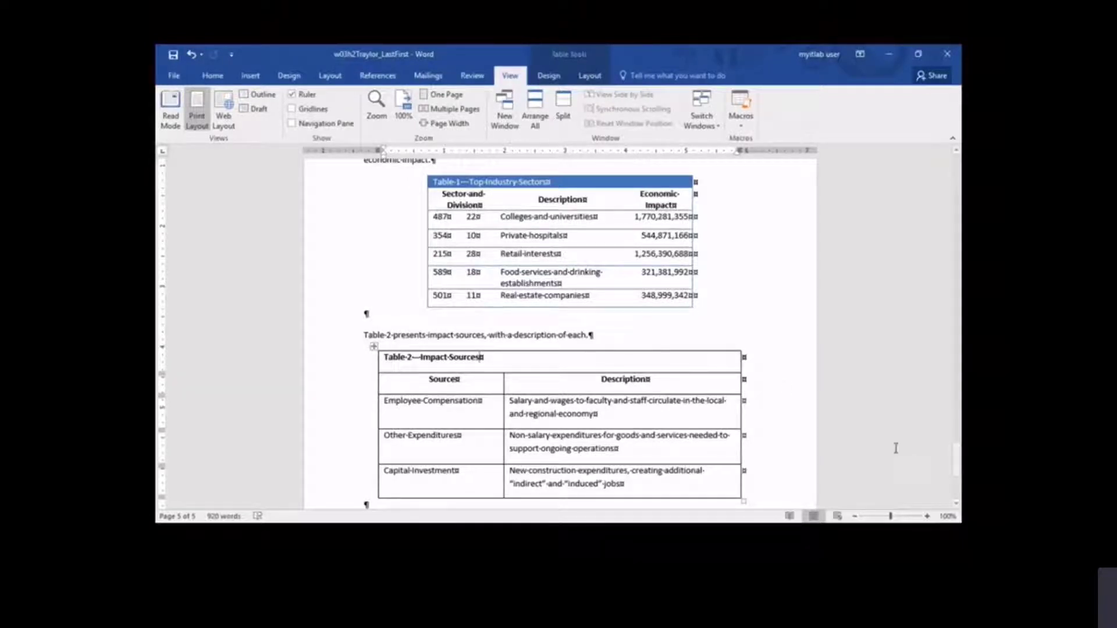
# Add a row below the real estate companies row in Table 1 and enter "Total" in its Description column.
pyautogui.click(641, 297)
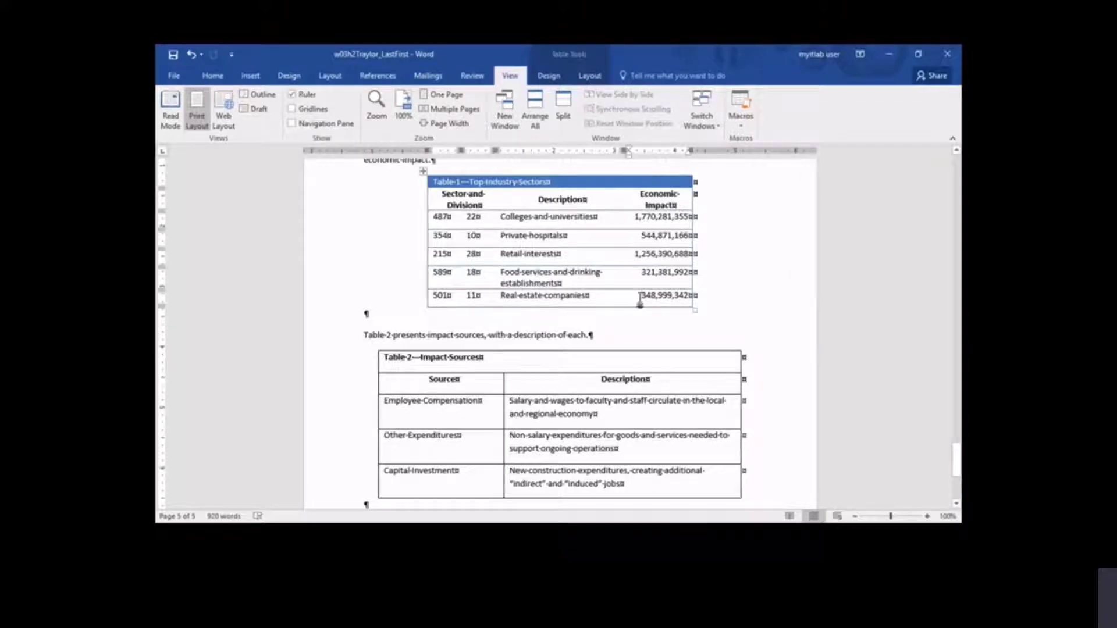
pyautogui.click(590, 76)
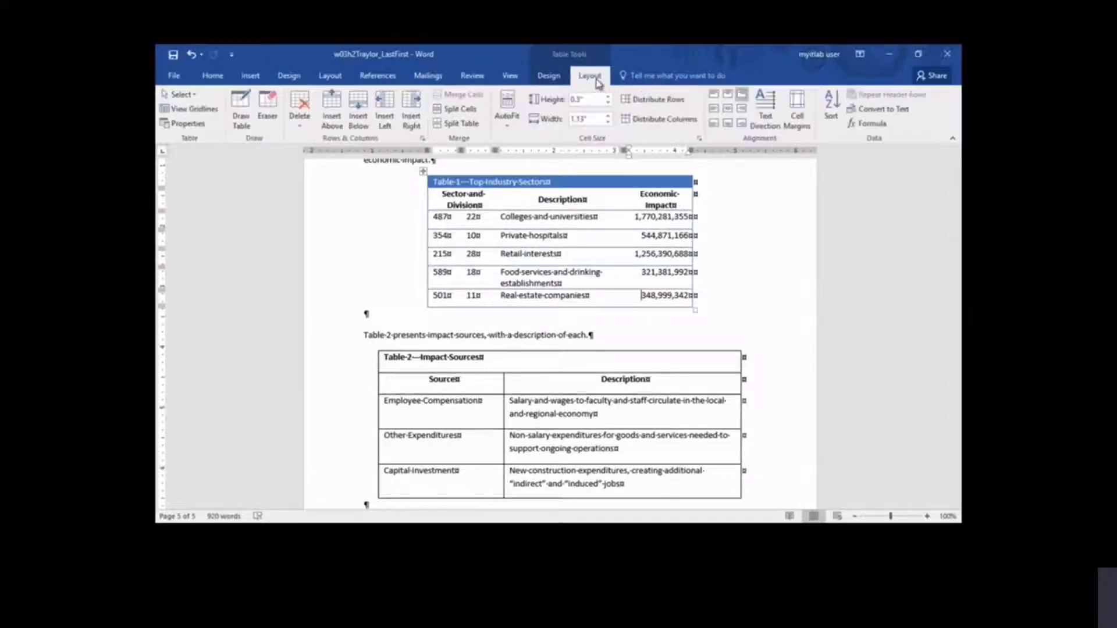
pyautogui.click(365, 105)
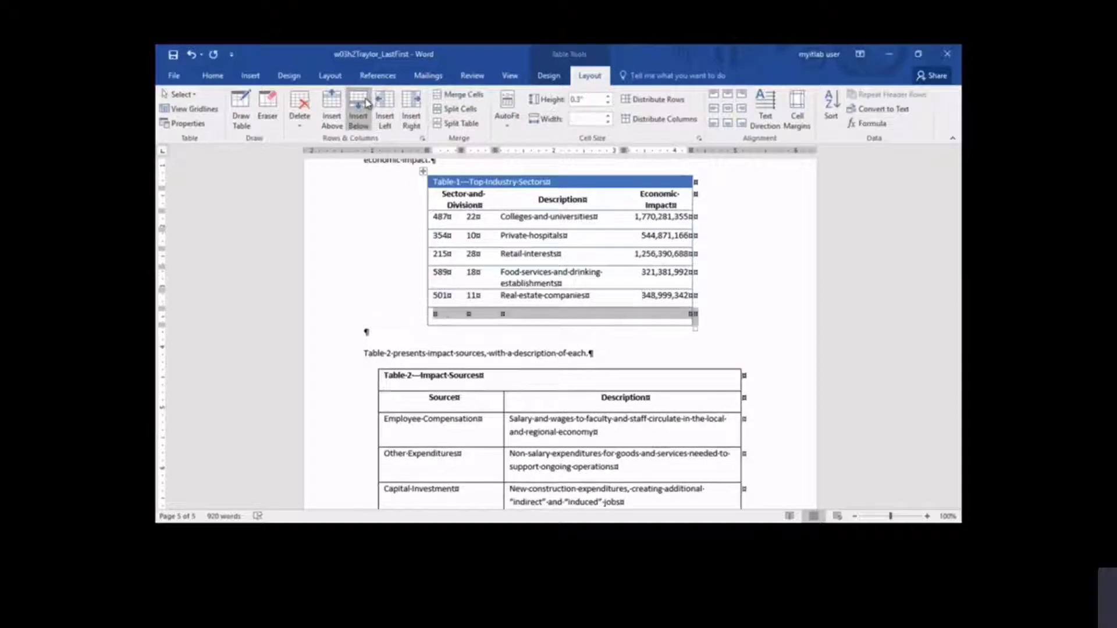
pyautogui.click(536, 316)
pyautogui.write('Total')
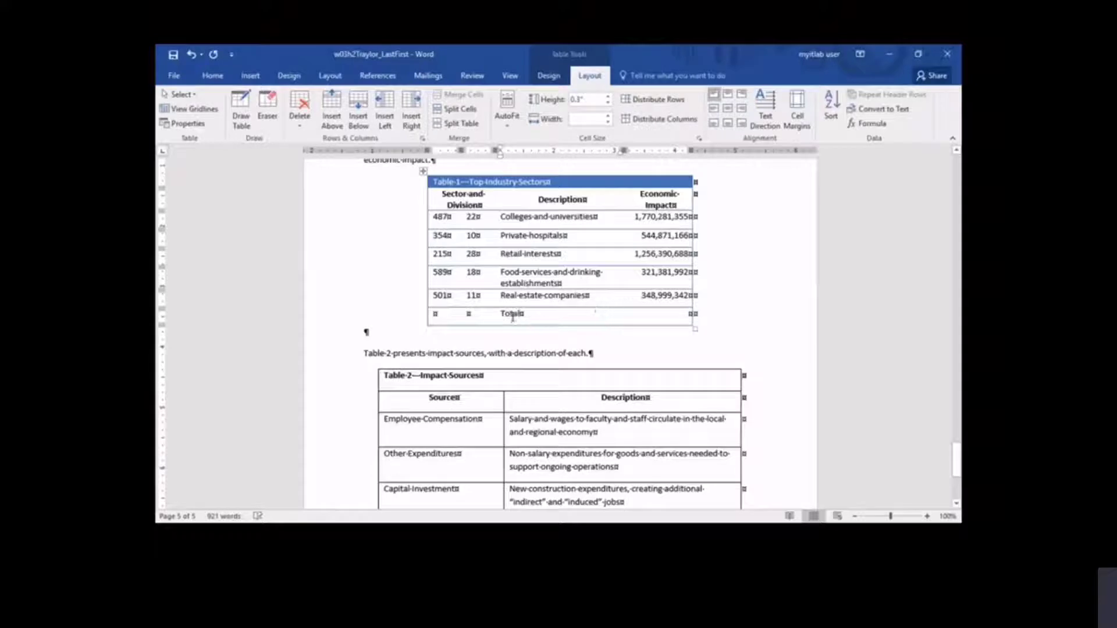
# Make the word "Total" in the new last row bold and align it to the top right of its cell.
pyautogui.doubleClick(513, 317)
pyautogui.click(520, 295)
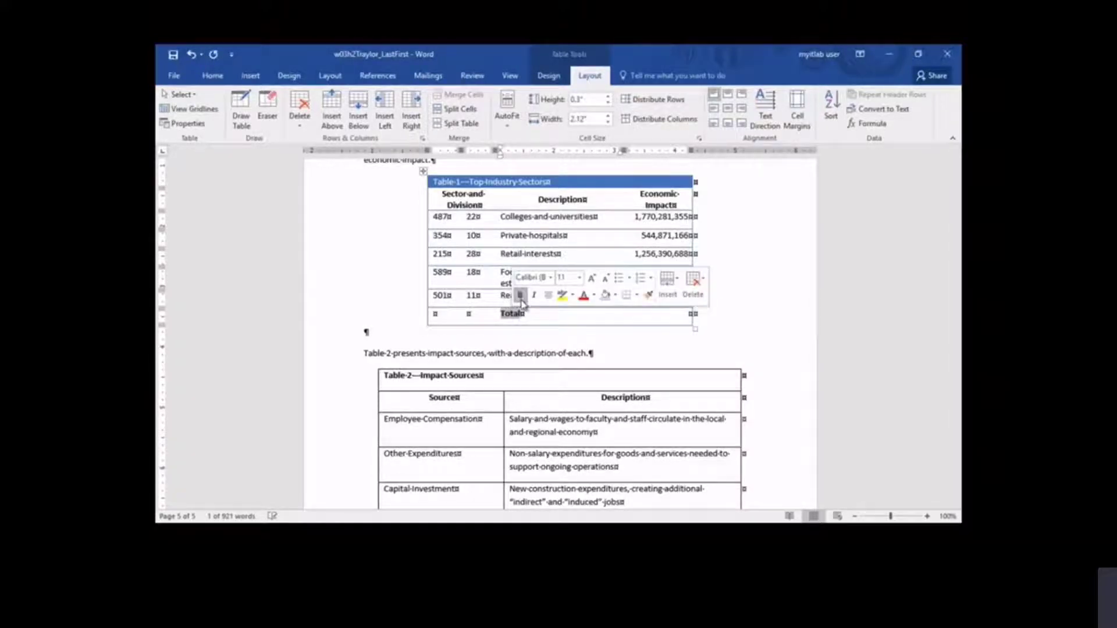
pyautogui.click(741, 93)
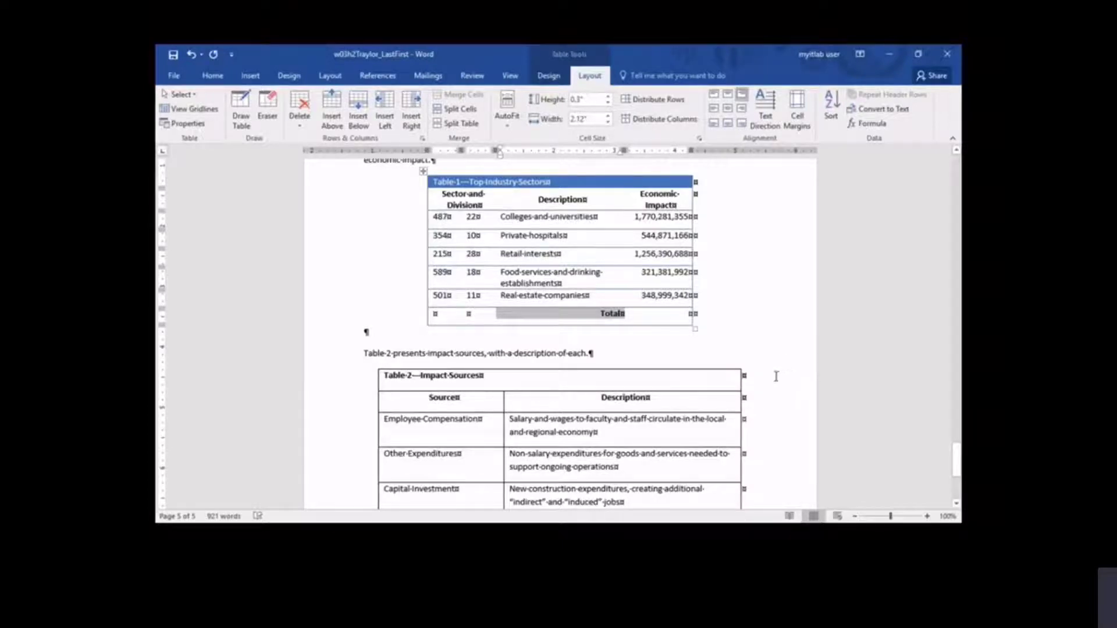
# Insert the formula =SUM(ABOVE) with number format #,##0 in the Total row's Economic Impact cell.
pyautogui.click(668, 314)
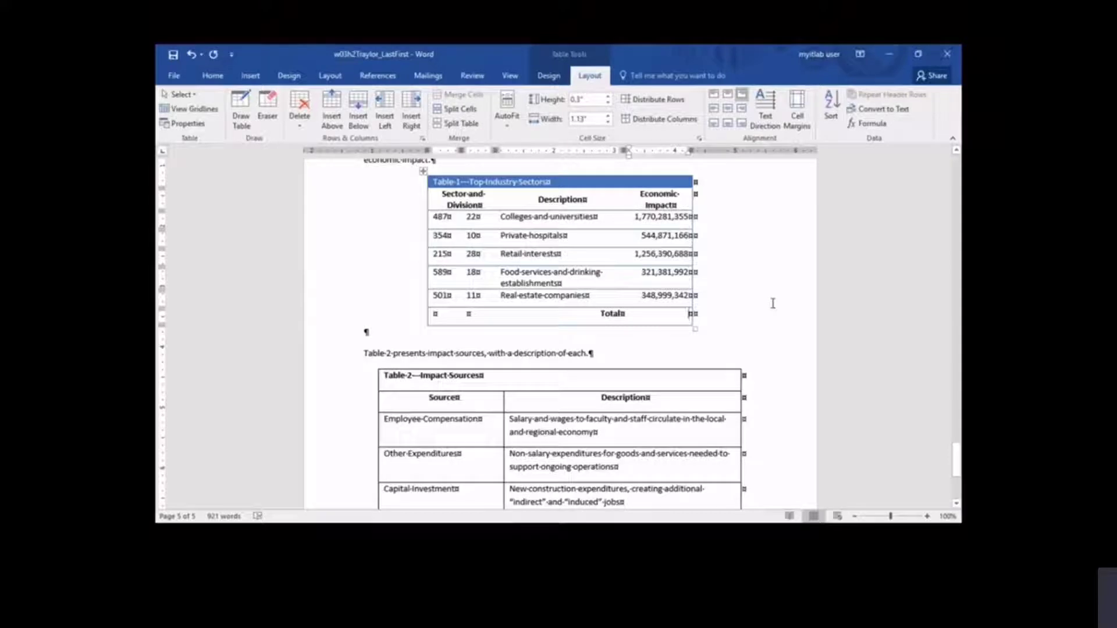
pyautogui.click(872, 125)
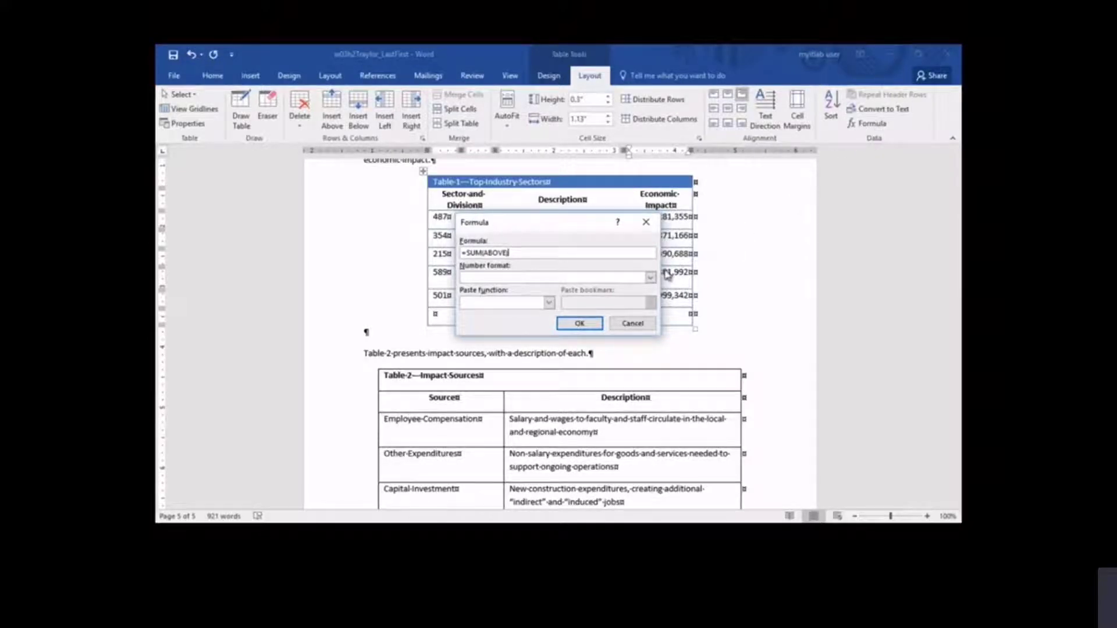
pyautogui.click(650, 277)
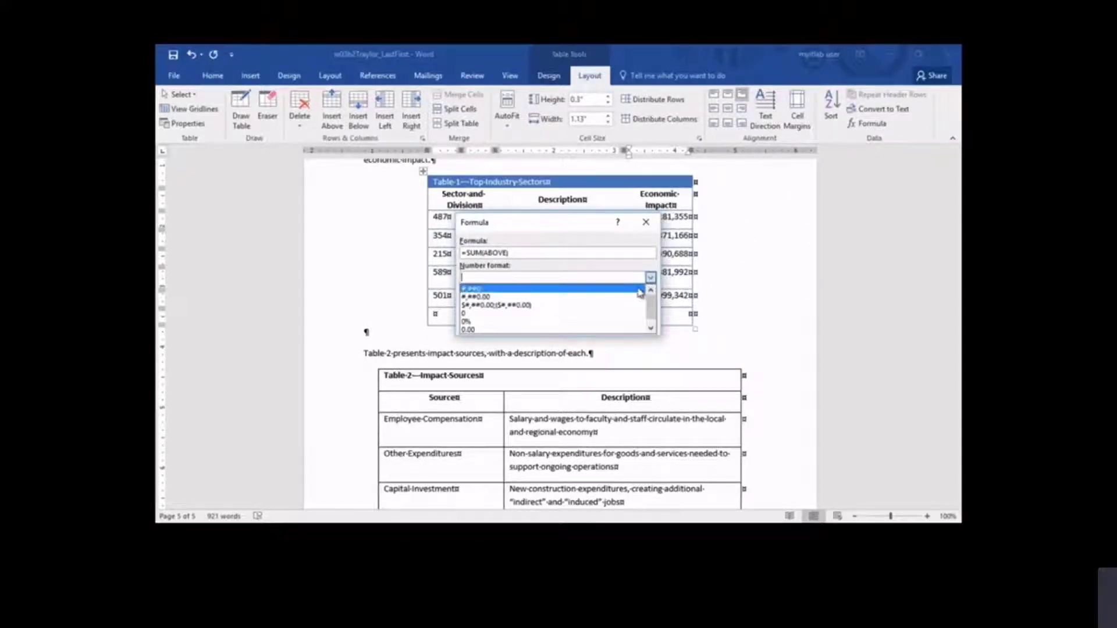
pyautogui.click(640, 288)
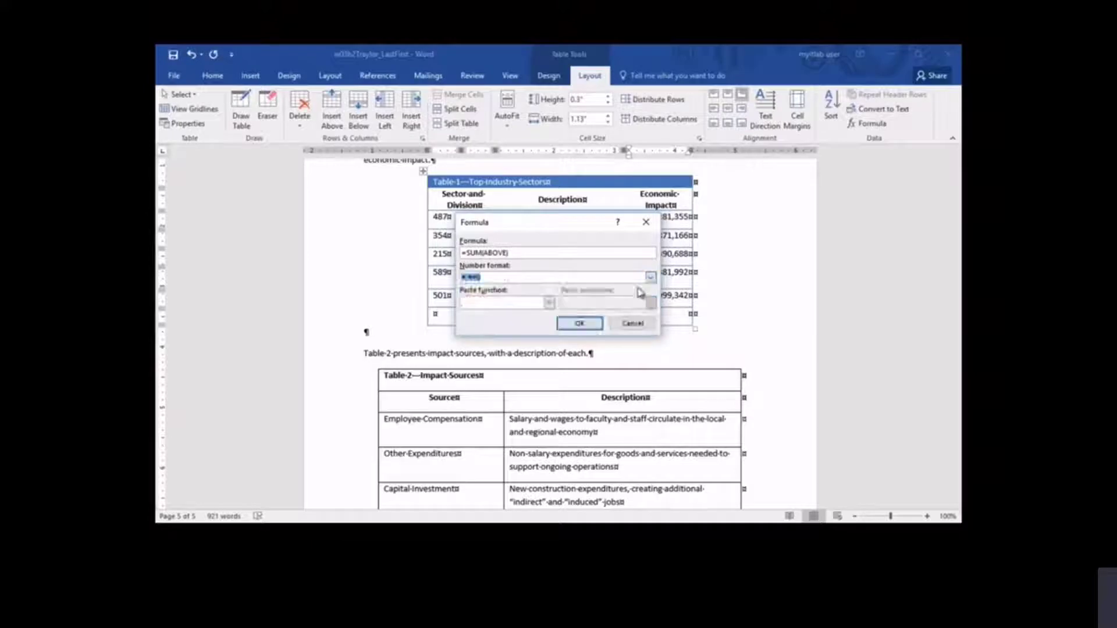
pyautogui.click(592, 324)
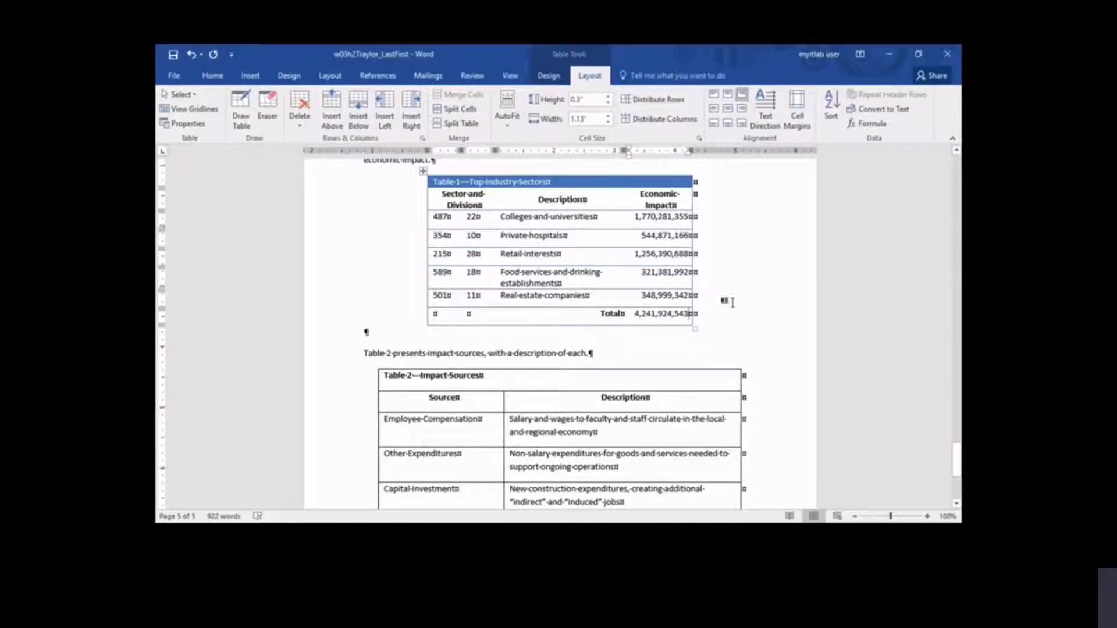
# Add a column to the right of Economic Impact in Table 1 and head it "Percentage of Total".
pyautogui.click(419, 100)
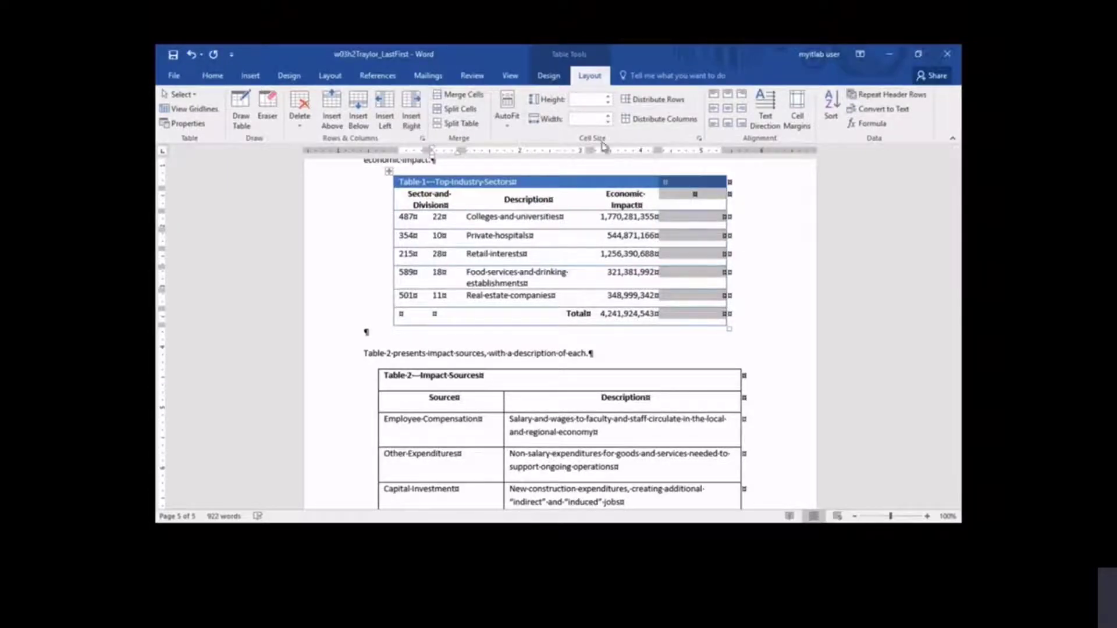
pyautogui.click(720, 196)
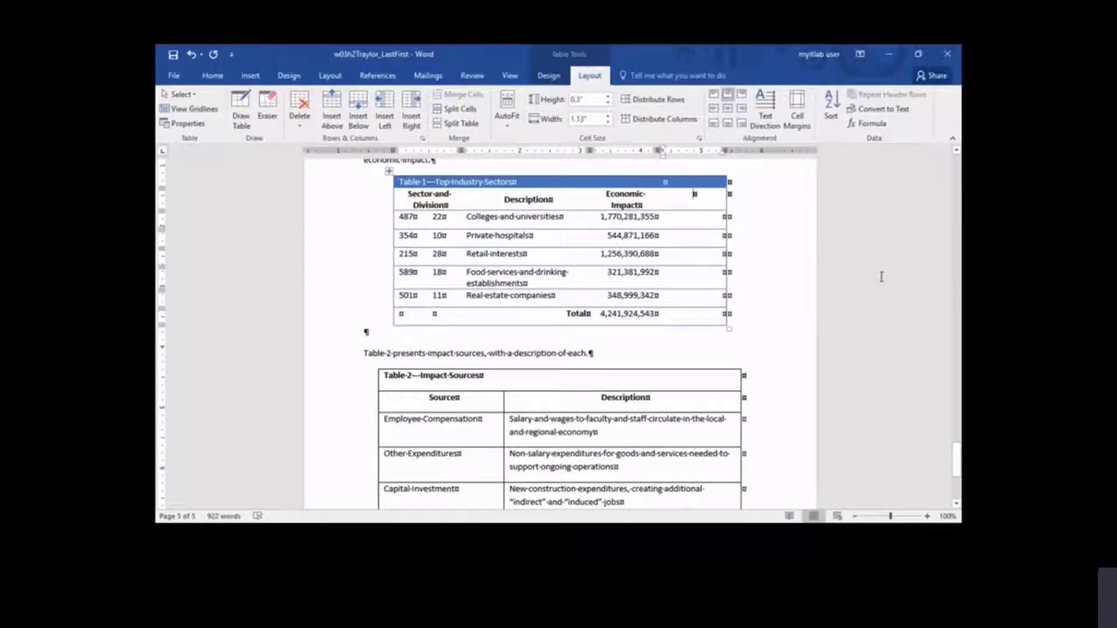
pyautogui.write('Percenta')
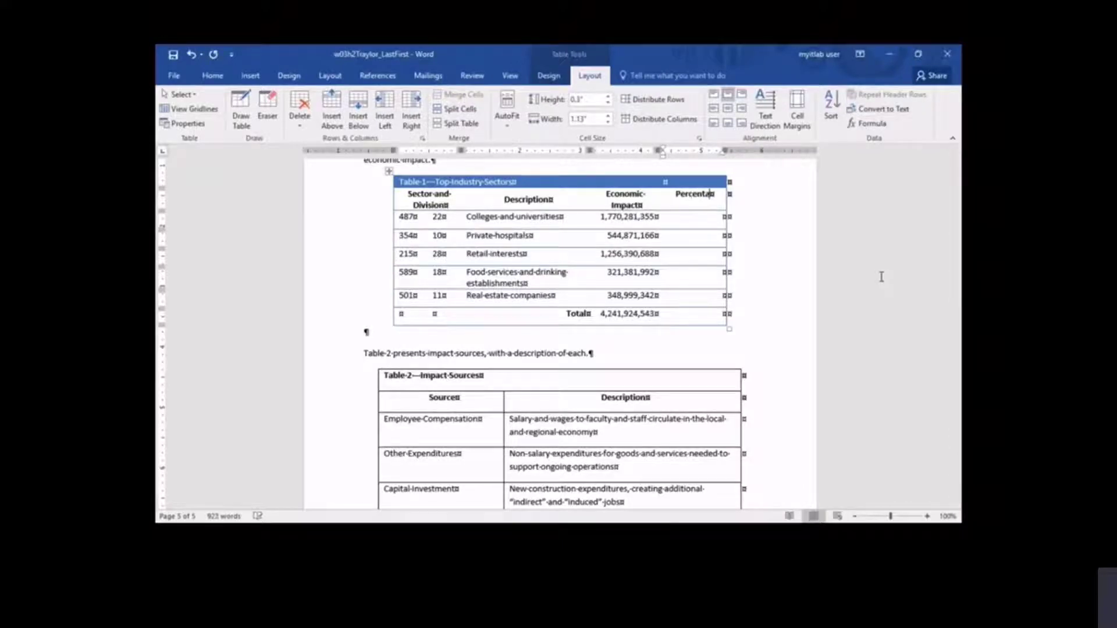
pyautogui.write('ge of Total')
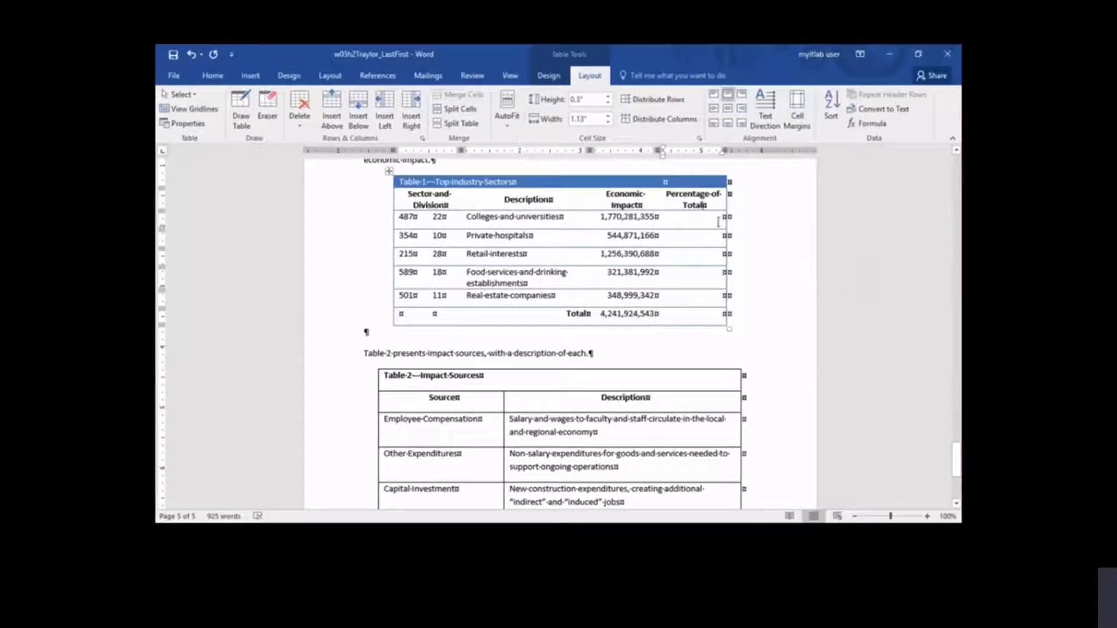
# Insert the formula =D3/D8*100 with number format 0.00% in the Percentage of Total cell for colleges and universities.
pyautogui.click(718, 222)
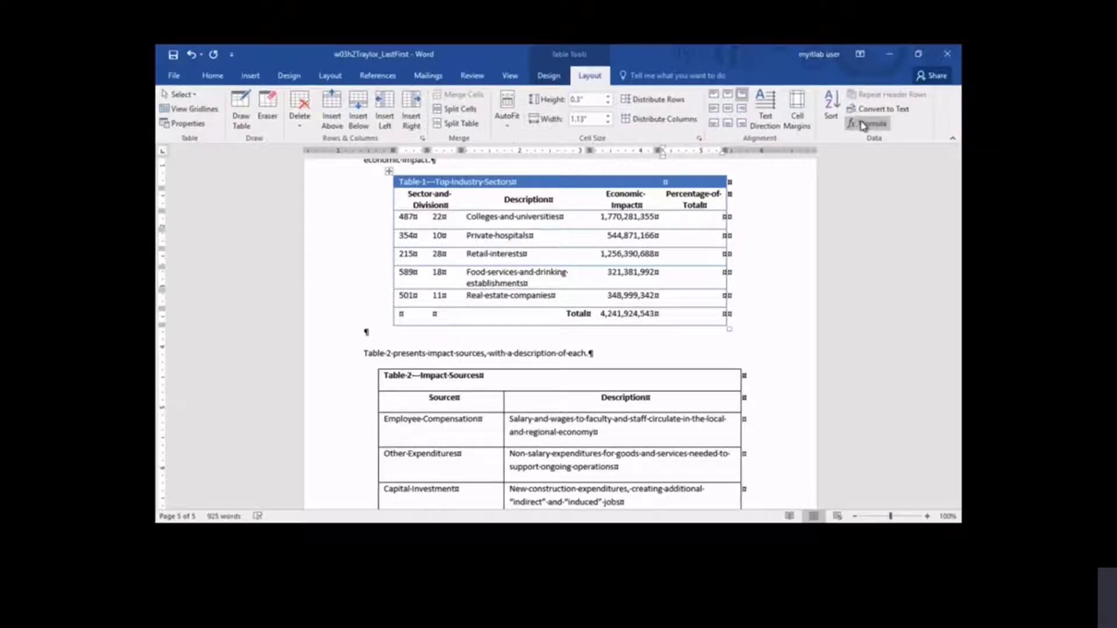
pyautogui.click(866, 124)
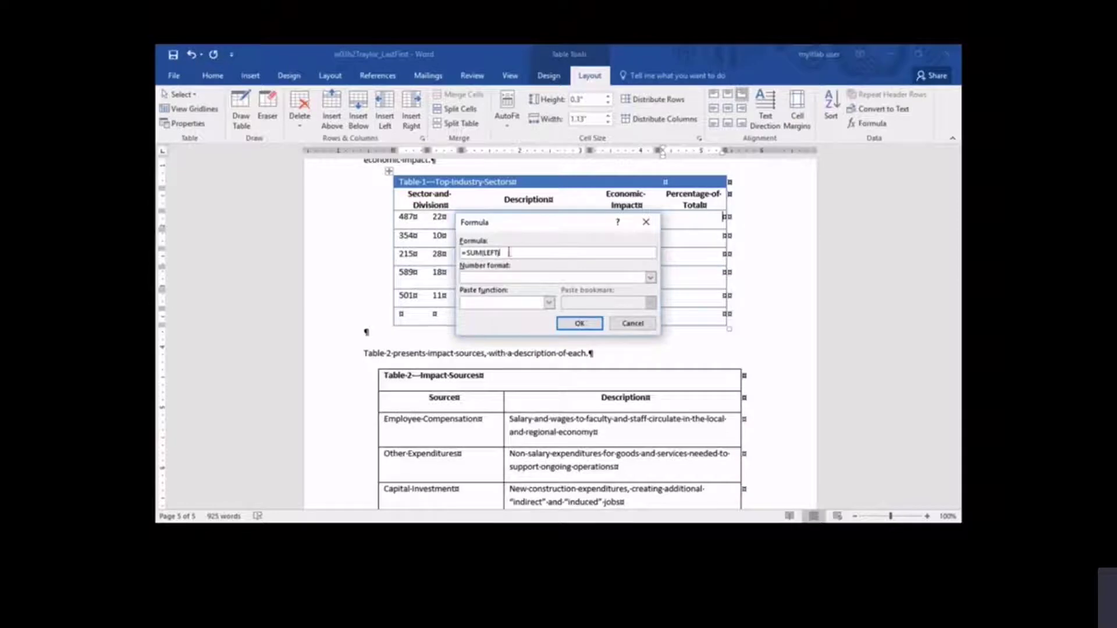
pyautogui.moveTo(510, 252); pyautogui.dragTo(404, 247)
pyautogui.write('=')
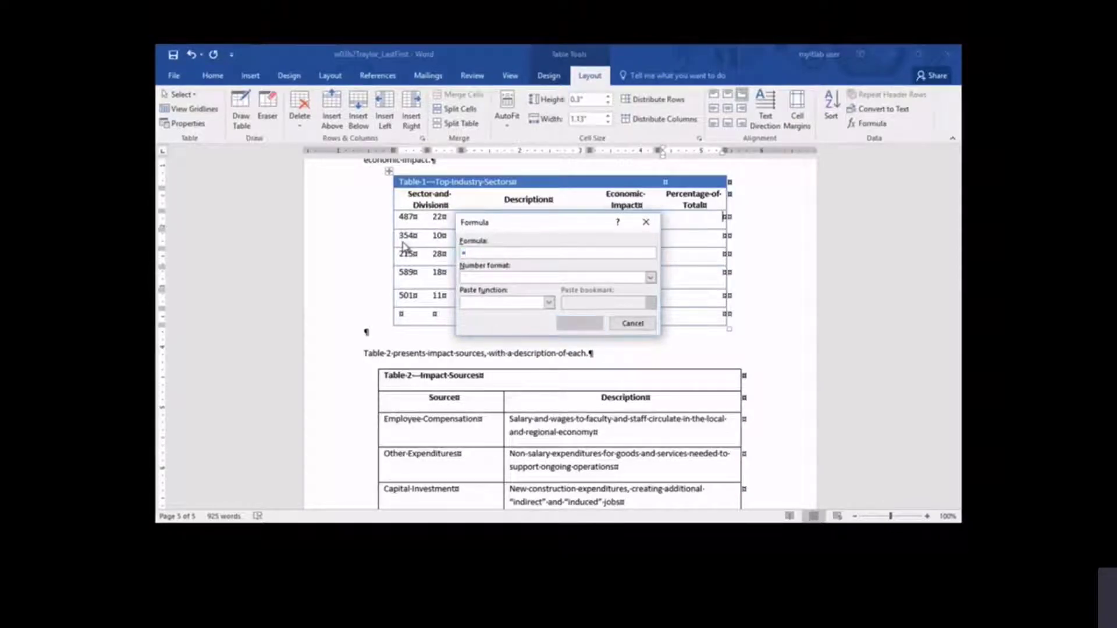
pyautogui.write('D3')
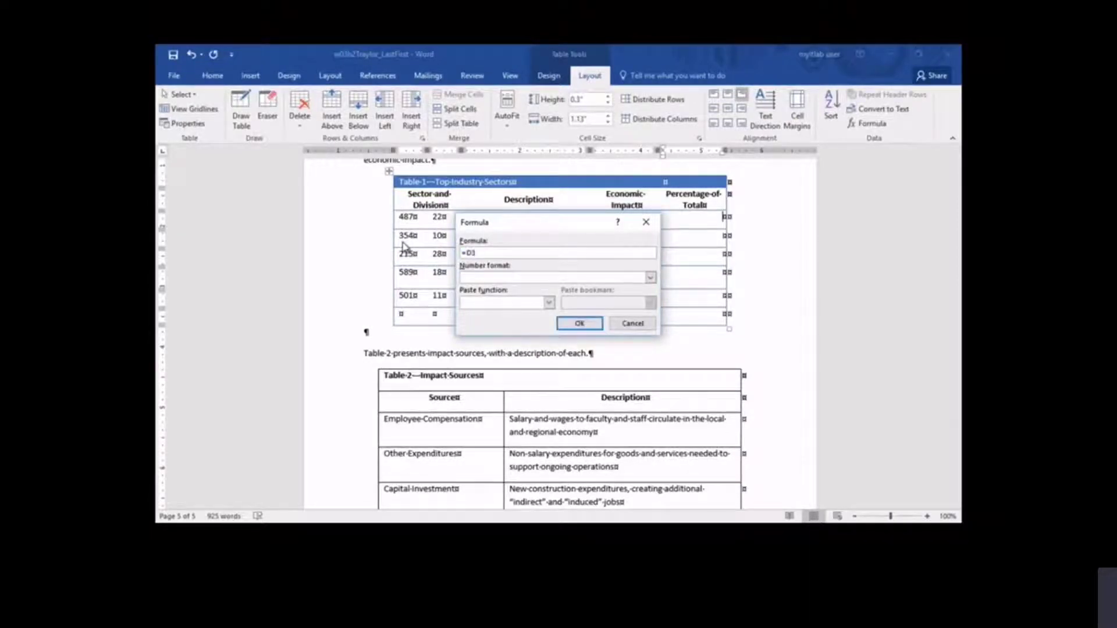
pyautogui.write('/D8*')
pyautogui.click(651, 277)
pyautogui.scroll(-1, 643, 314)
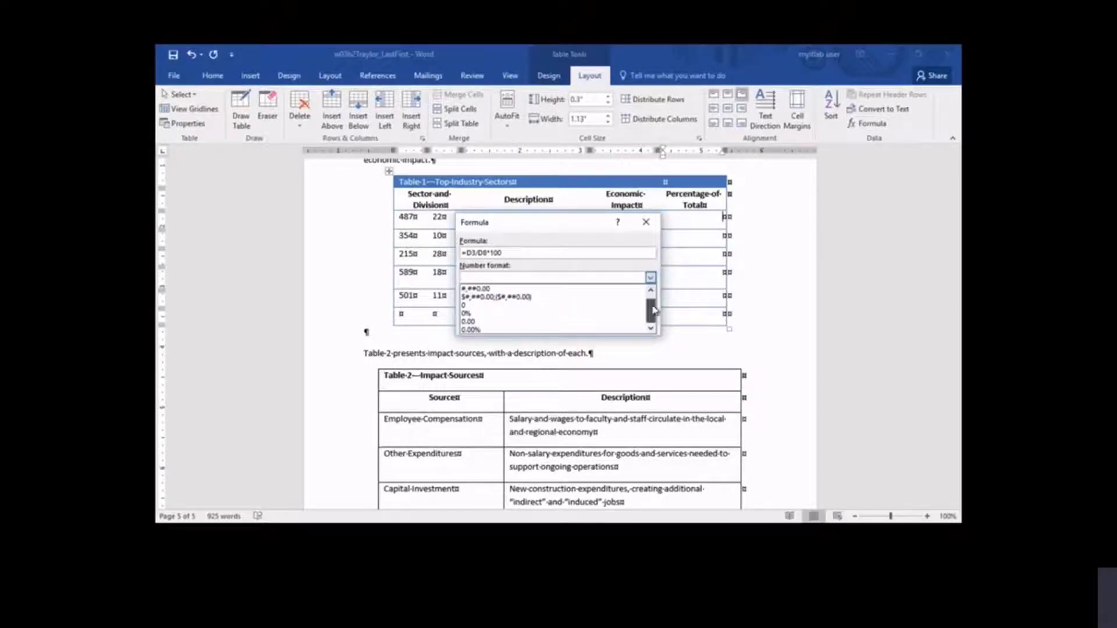
pyautogui.click(620, 330)
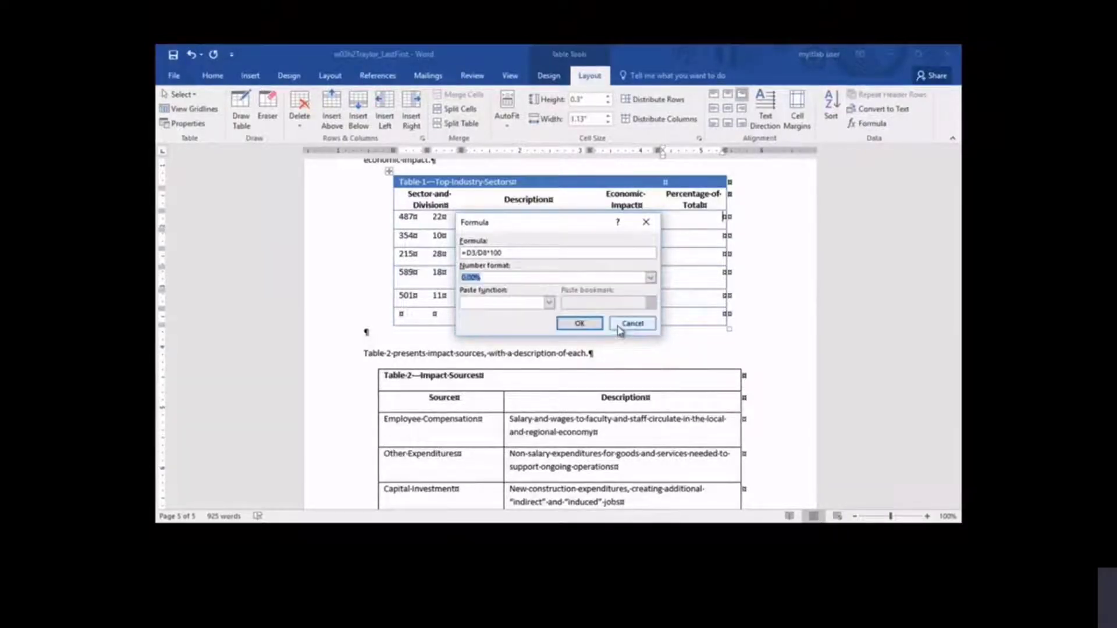
pyautogui.click(579, 323)
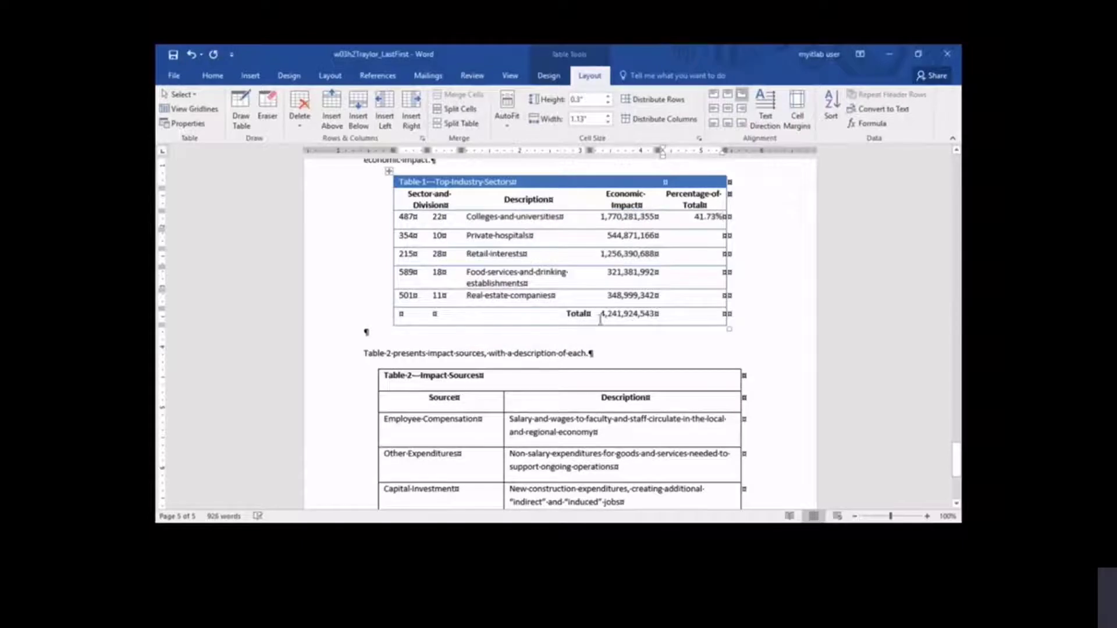
# Insert the formula =D4/D8*100 with number format 0.00% in the Percentage of Total cell for private hospitals.
pyautogui.click(711, 238)
pyautogui.click(869, 125)
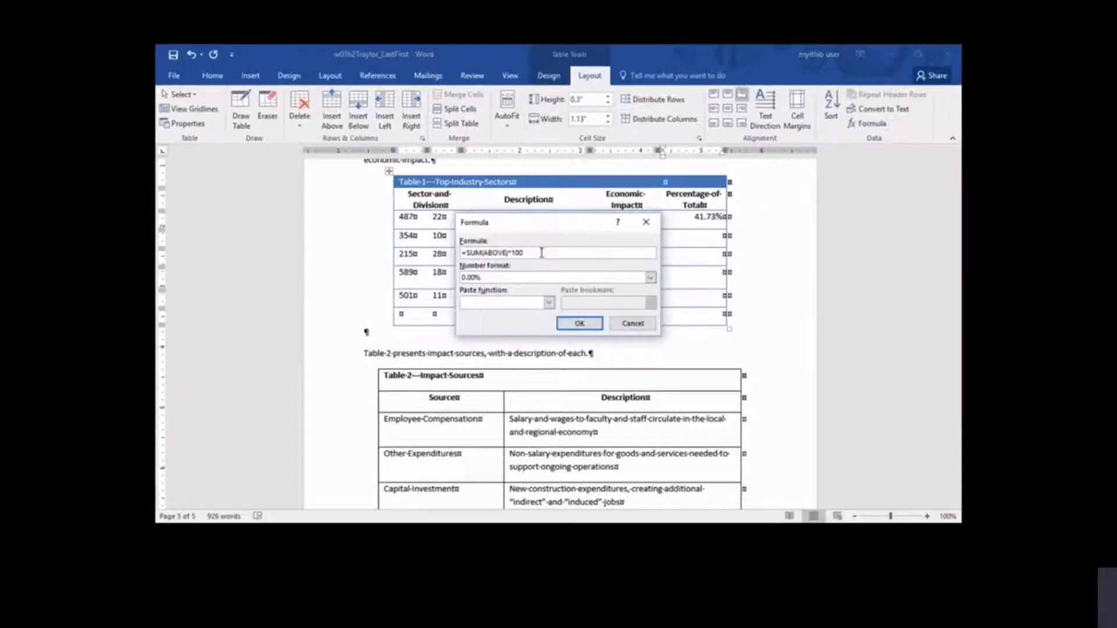
pyautogui.moveTo(541, 252); pyautogui.dragTo(434, 261)
pyautogui.write('=D4/D8*100')
pyautogui.click(578, 323)
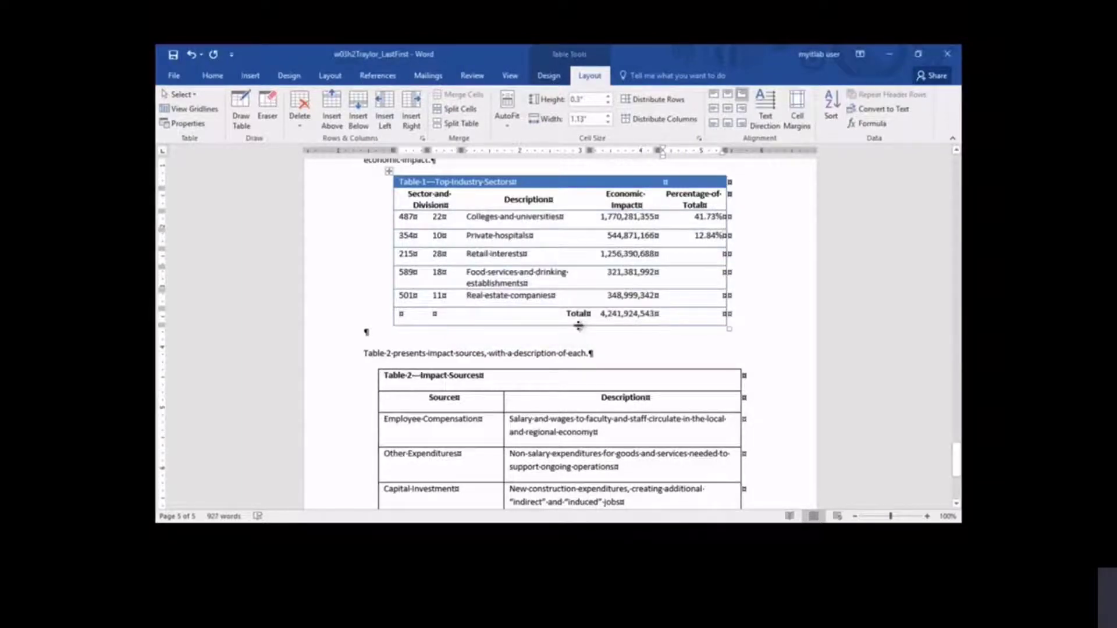
# Insert the formula =D5/D8*100 with number format 0.00% in the Percentage of Total cell for retail interests.
pyautogui.click(709, 256)
pyautogui.click(866, 124)
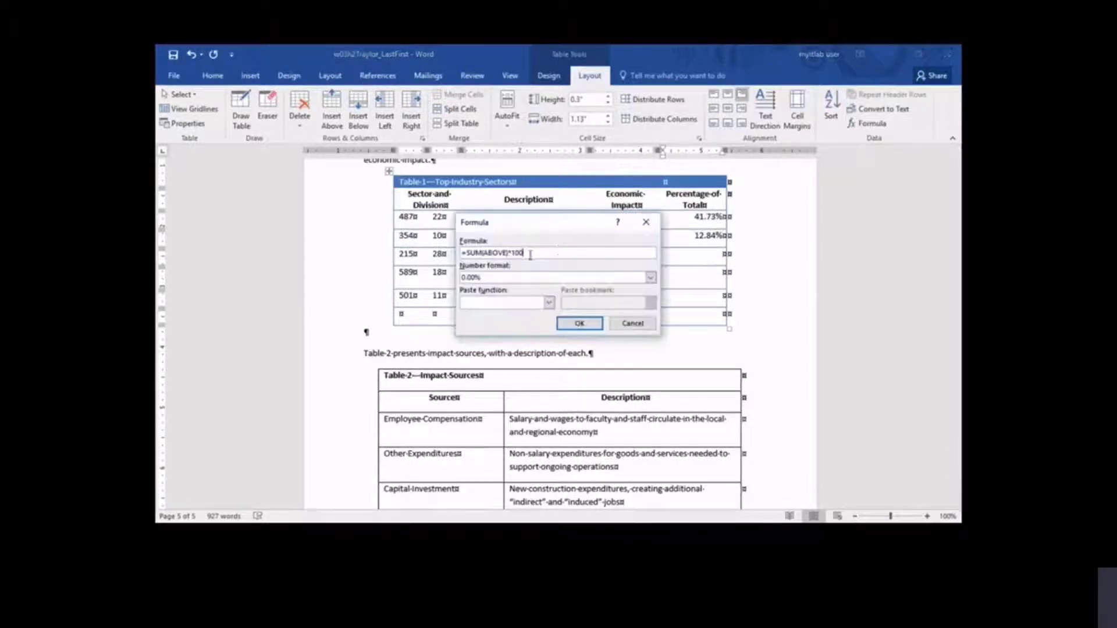
pyautogui.moveTo(530, 255); pyautogui.dragTo(420, 265)
pyautogui.write('=D5/D8*100')
pyautogui.click(579, 323)
# Insert the formula =D6/D8*100 with number format 0.00% in the Percentage of Total cell for food services and drinking establishments.
pyautogui.click(706, 275)
pyautogui.click(866, 124)
pyautogui.hotkey('shift', 'Home')
pyautogui.press('BackSpace')
pyautogui.write('=D6/D8')
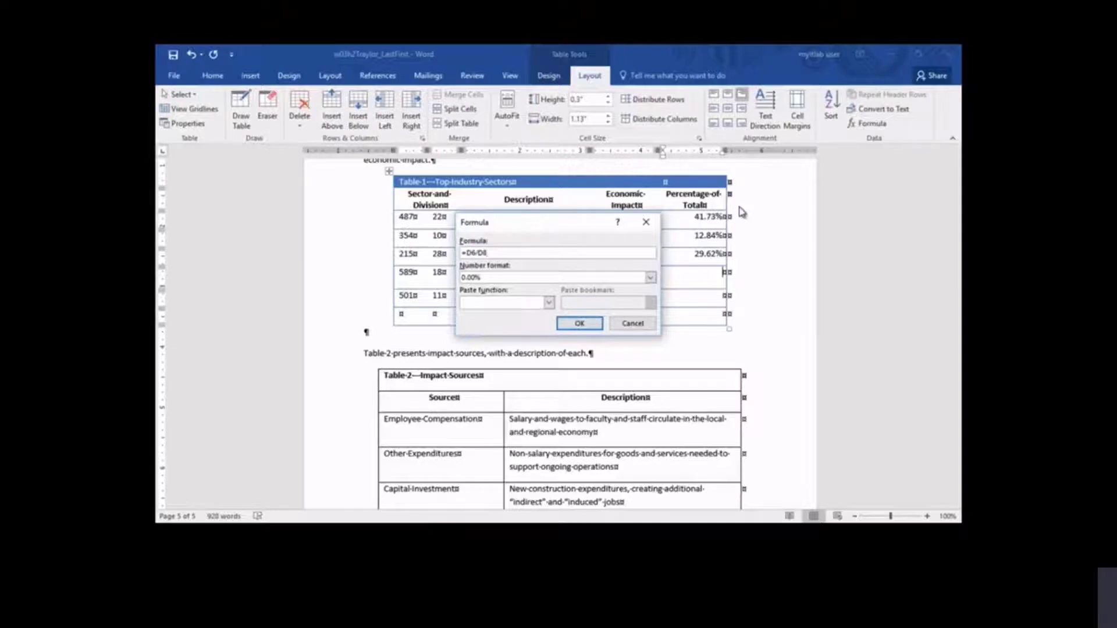
pyautogui.click(579, 324)
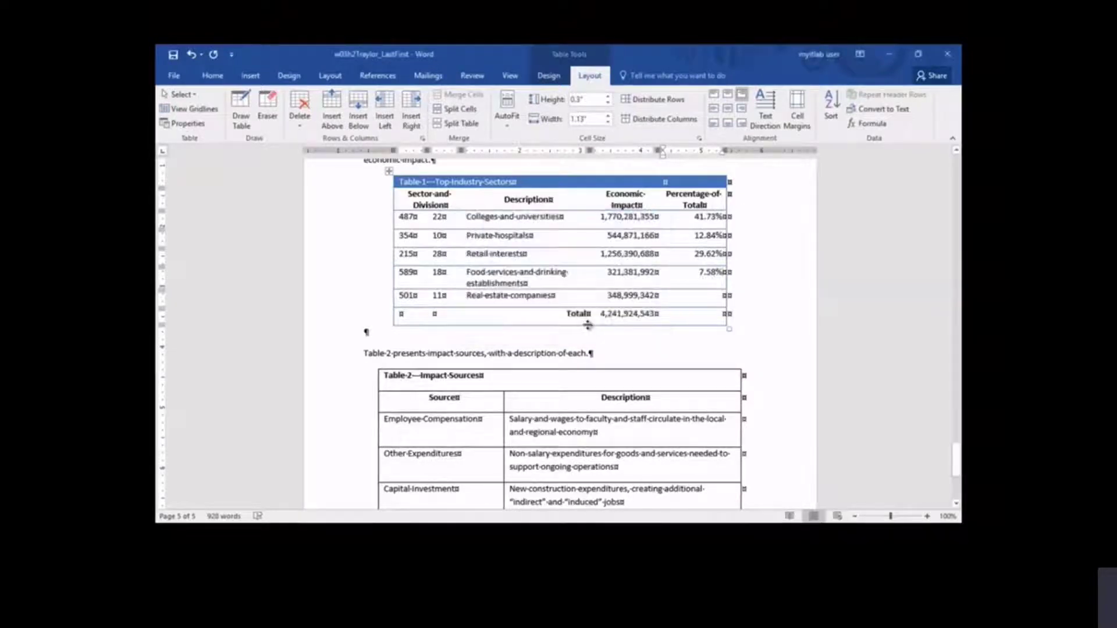
# Insert the formula =D7/D8*100 with number format 0.00% in the Percentage of Total cell for real estate companies.
pyautogui.click(698, 296)
pyautogui.click(867, 124)
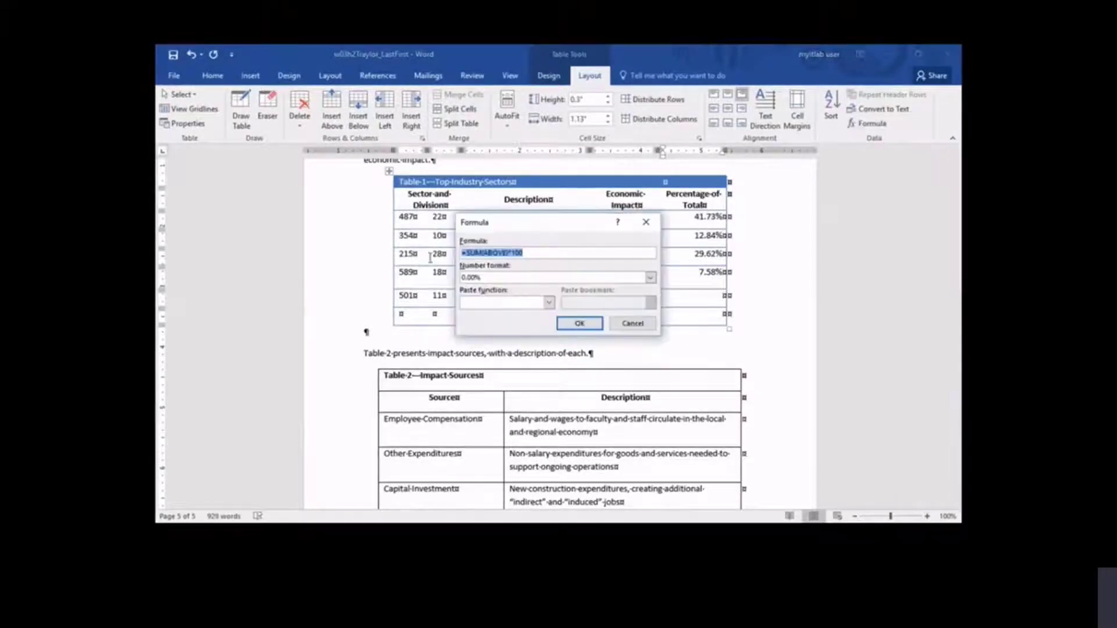
pyautogui.write('=D7/D8*100')
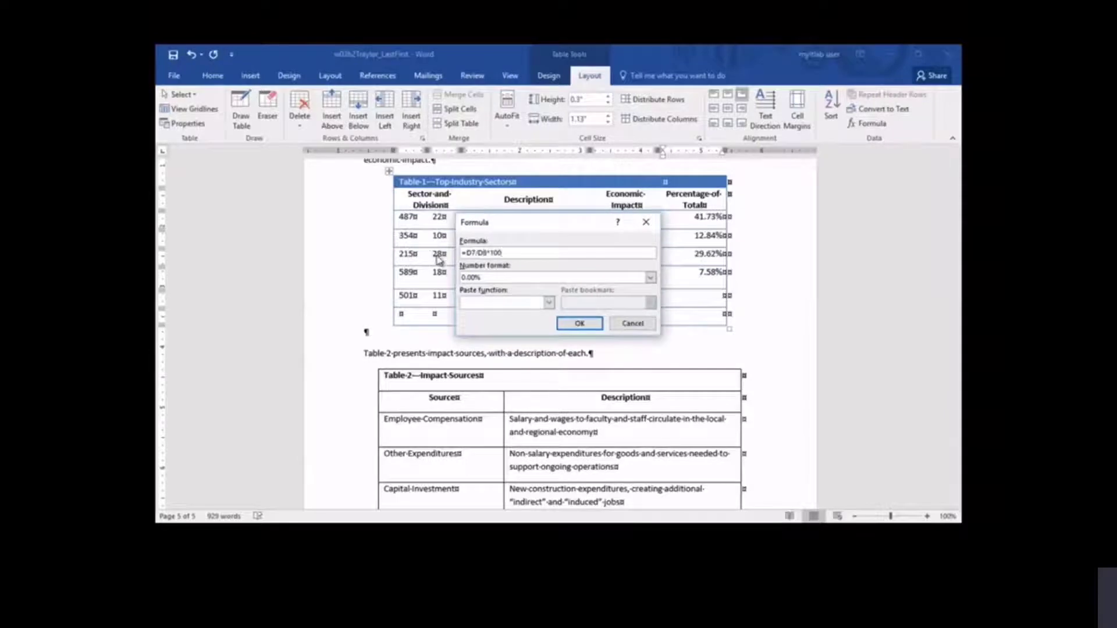
pyautogui.press('Return')
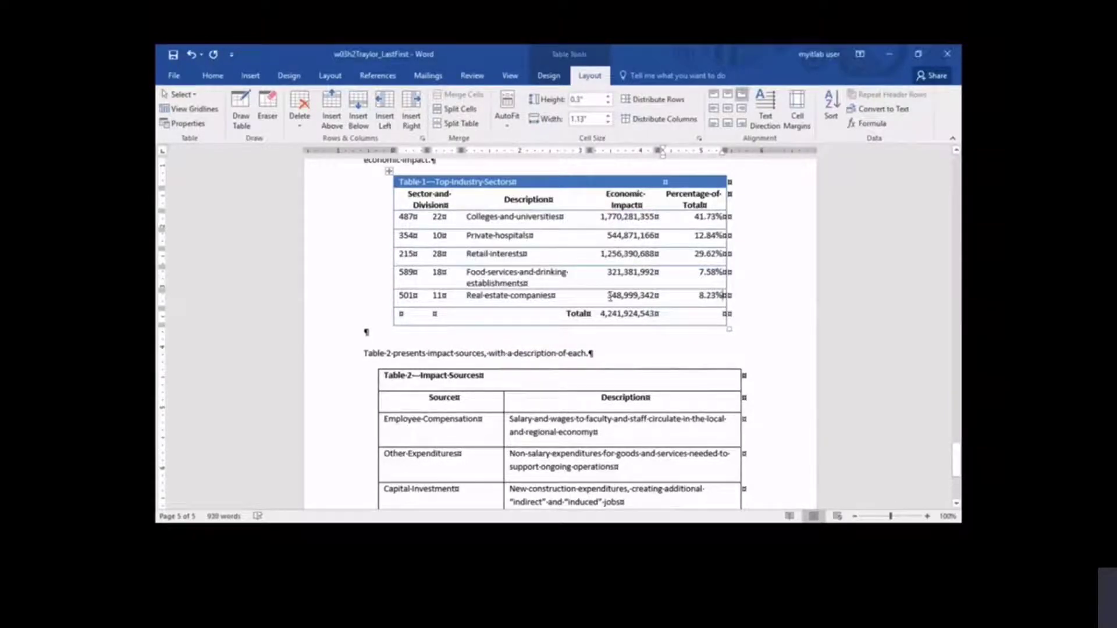
# Change the economic impact of real estate companies to 338,999,342 and update the formula field in the Total row.
pyautogui.moveTo(608, 296); pyautogui.dragTo(659, 298)
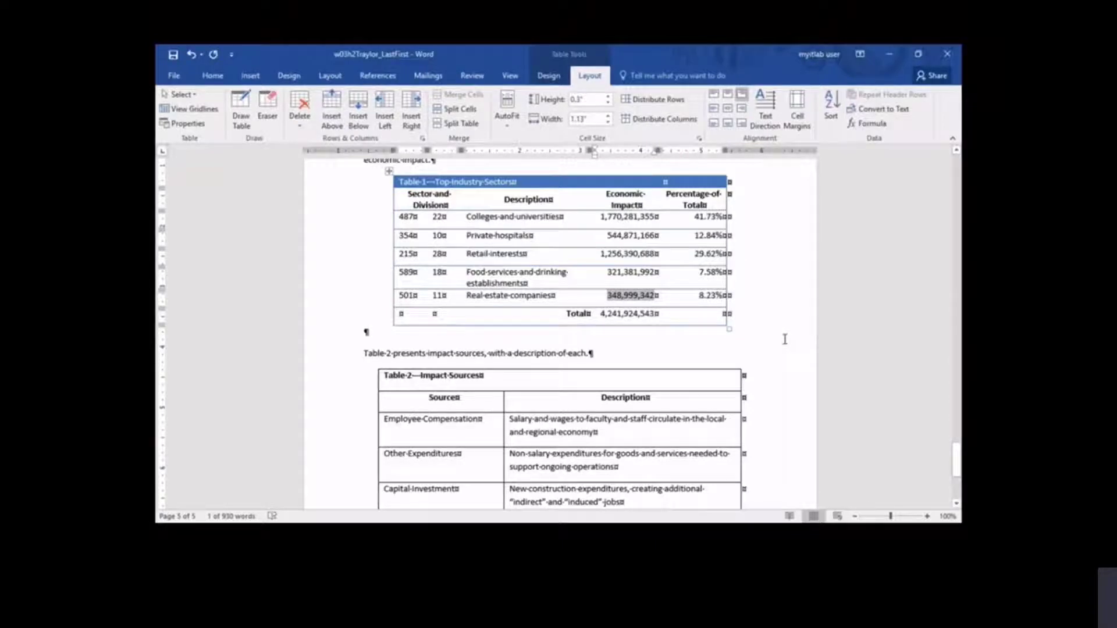
pyautogui.write('338')
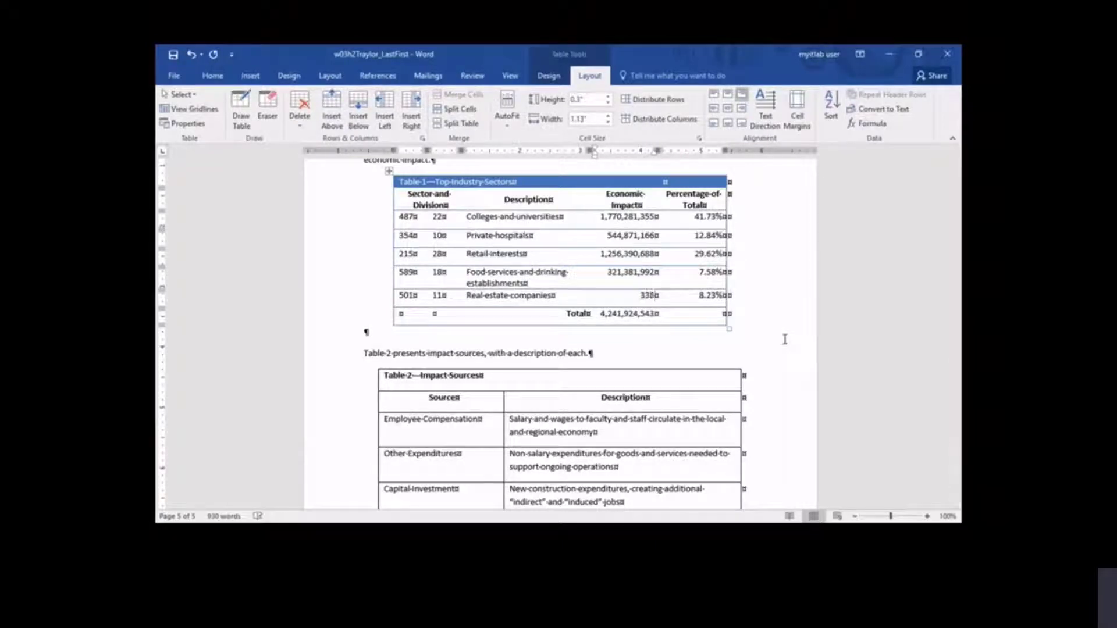
pyautogui.write(',999,342')
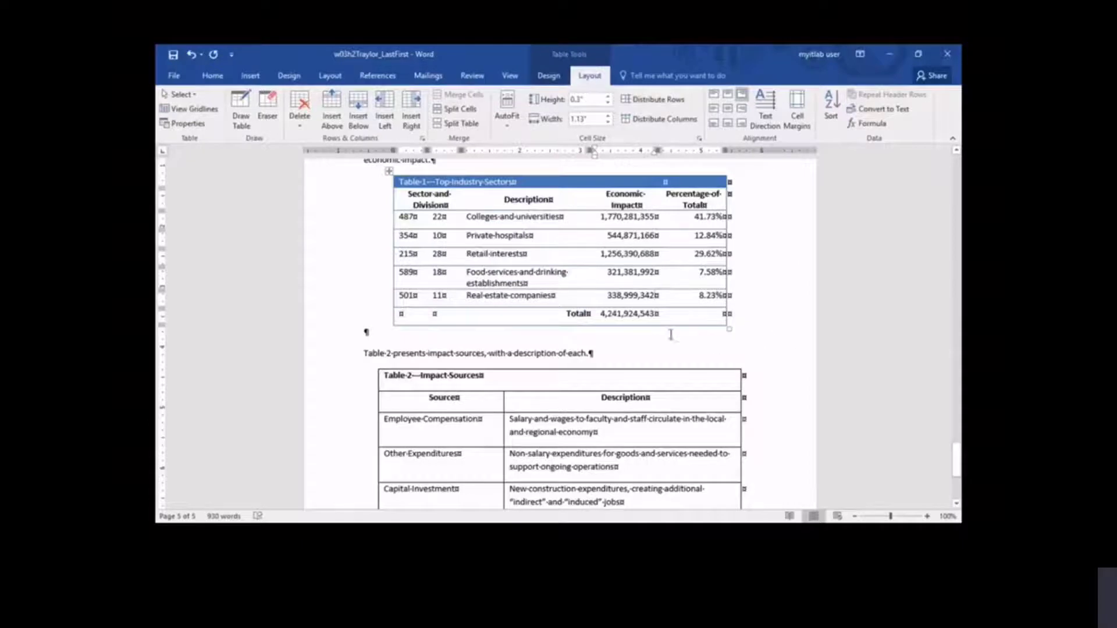
pyautogui.rightClick(626, 319)
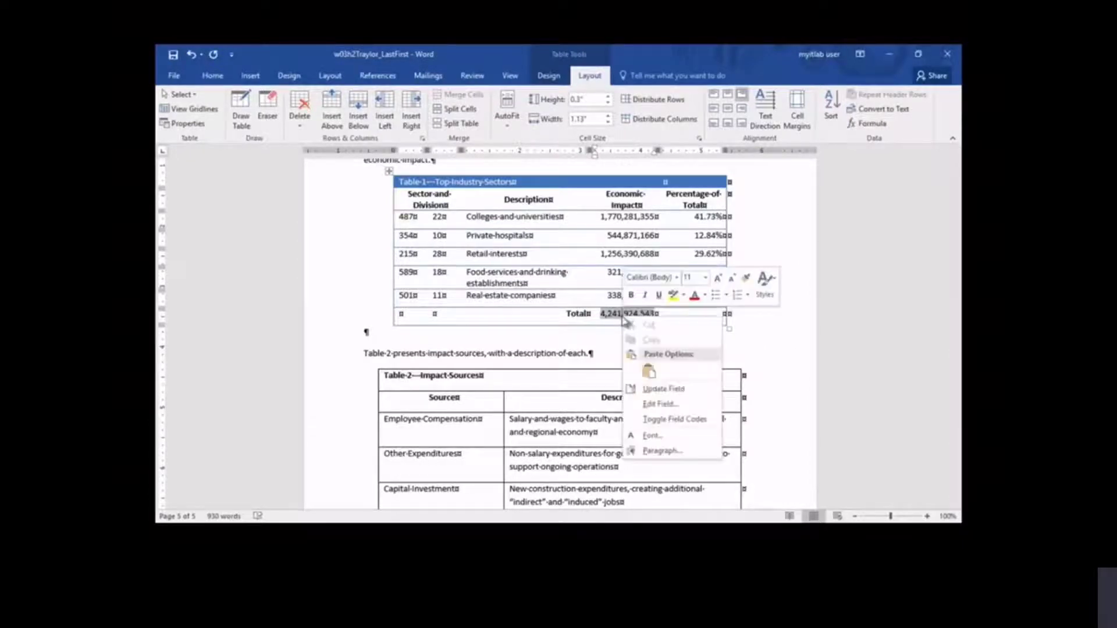
pyautogui.click(662, 387)
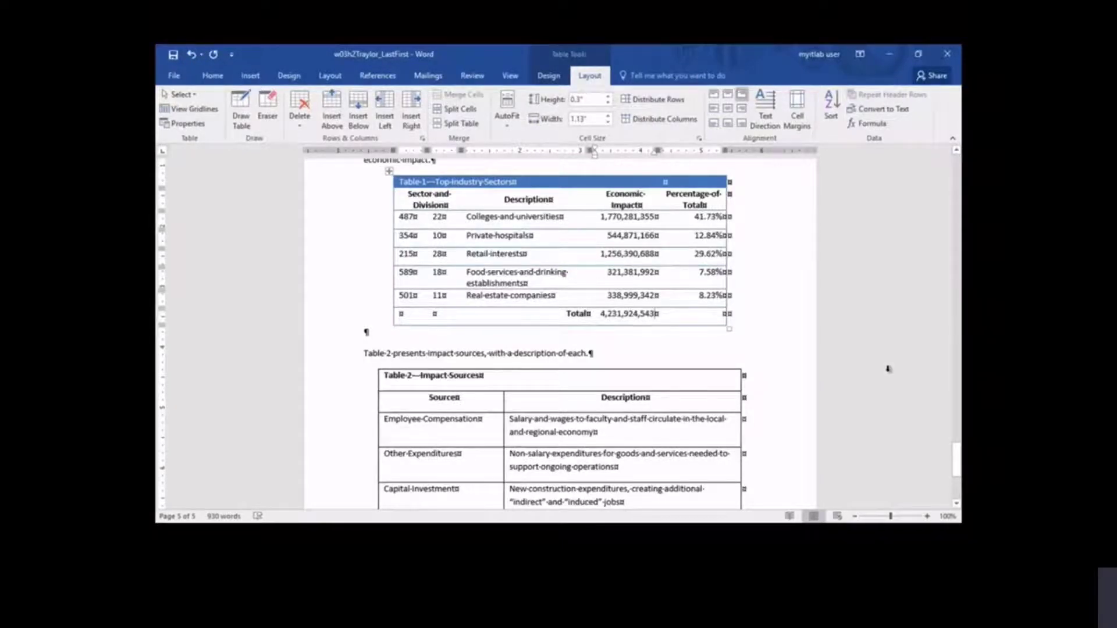
# Update the formula fields in all five Percentage of Total cells of Table 1.
pyautogui.rightClick(710, 296)
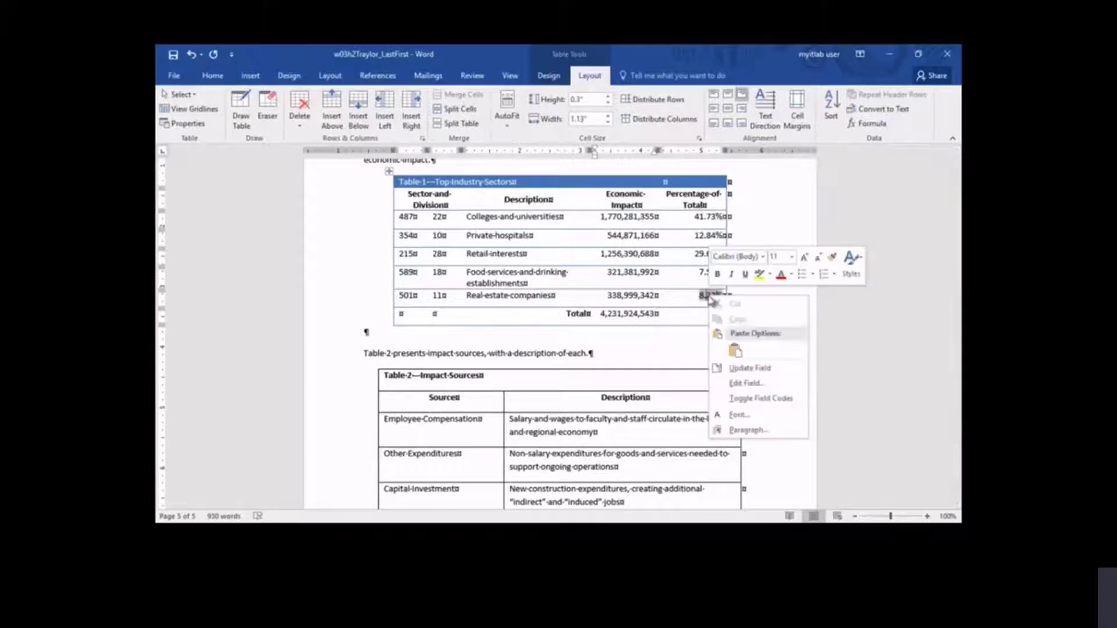
pyautogui.click(755, 370)
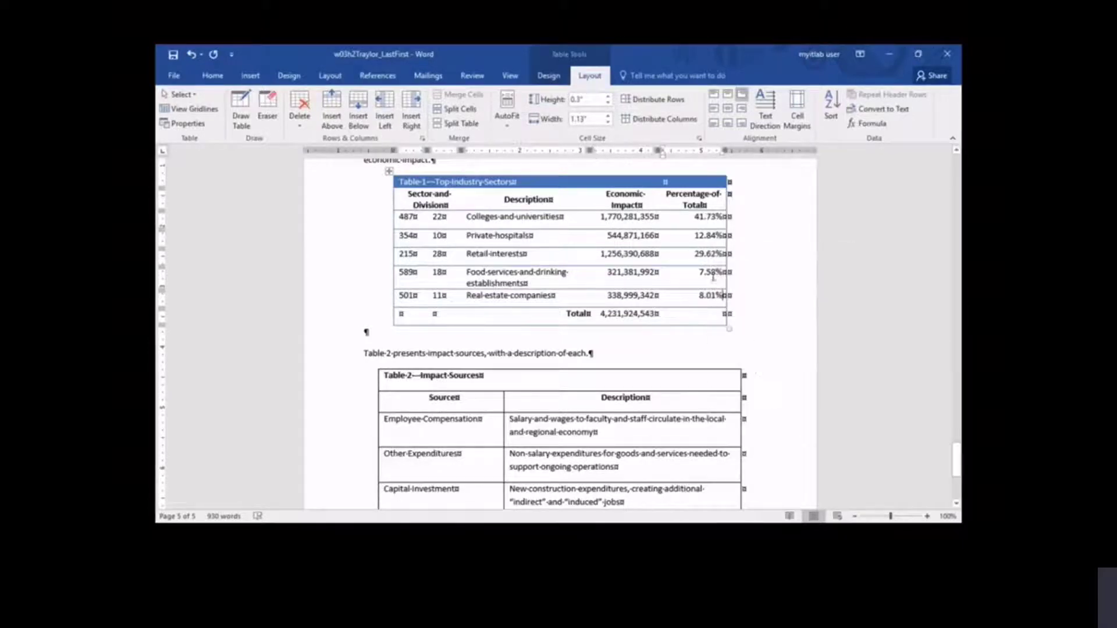
pyautogui.rightClick(707, 273)
pyautogui.click(749, 345)
pyautogui.rightClick(709, 254)
pyautogui.click(749, 325)
pyautogui.rightClick(711, 235)
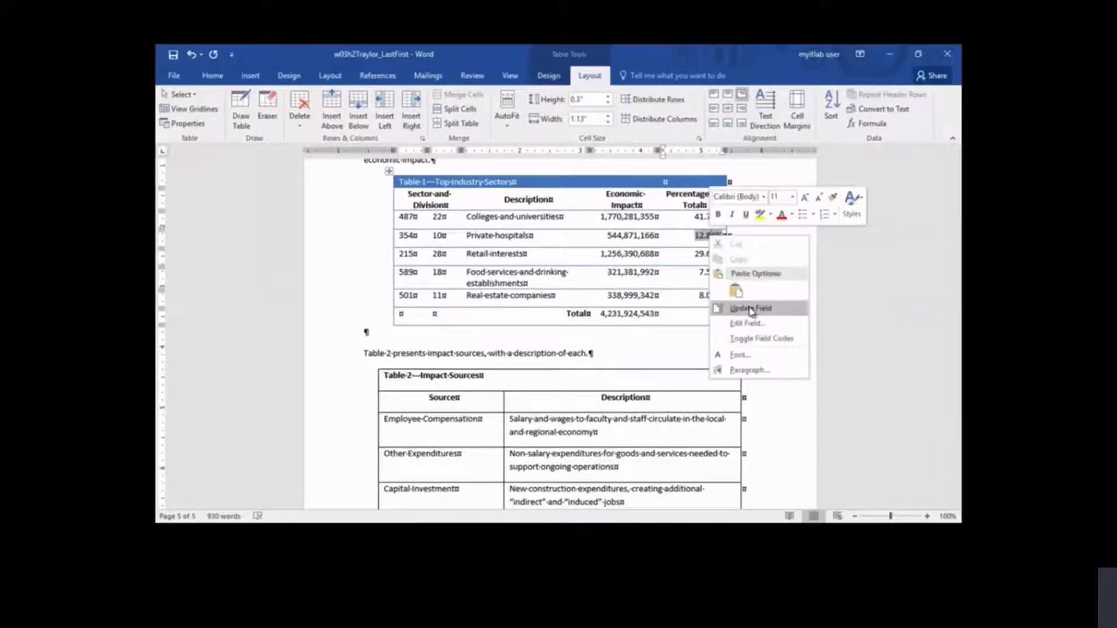
pyautogui.click(752, 307)
pyautogui.rightClick(711, 217)
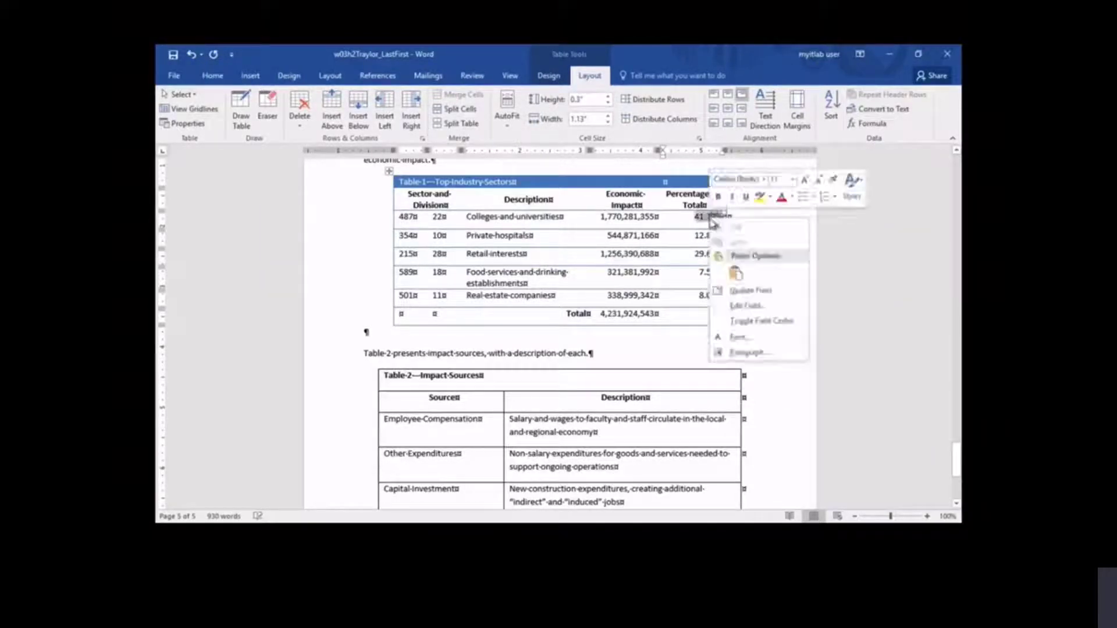
pyautogui.click(749, 289)
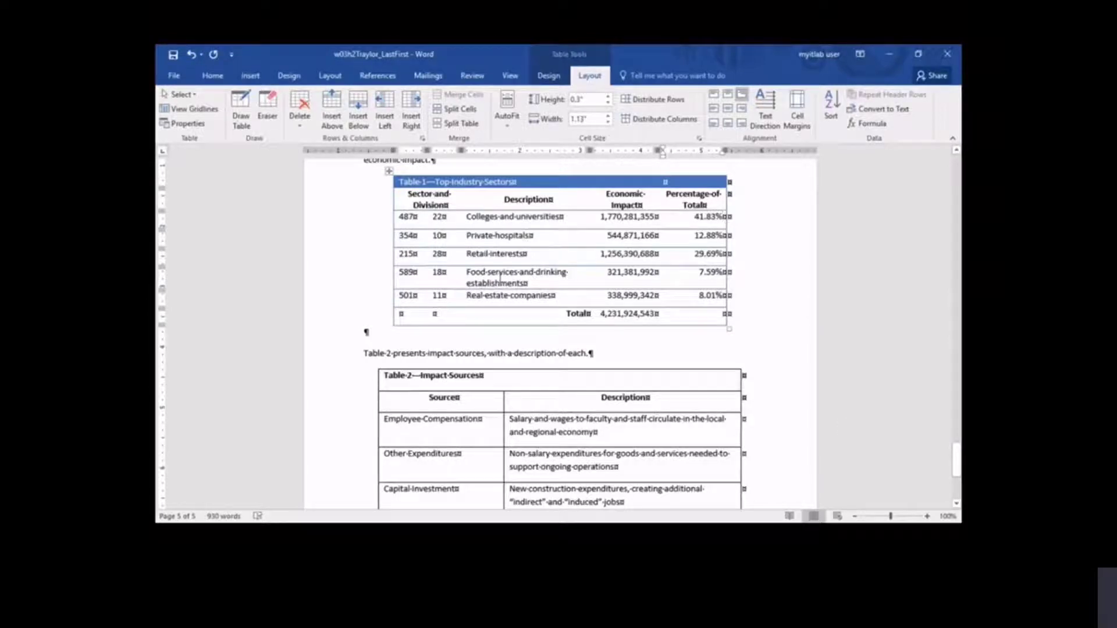
# Sort the five industry sector rows of Table 1 by Column 4 as numbers in descending order, excluding the headings and Total row.
pyautogui.moveTo(377, 226); pyautogui.dragTo(378, 304)
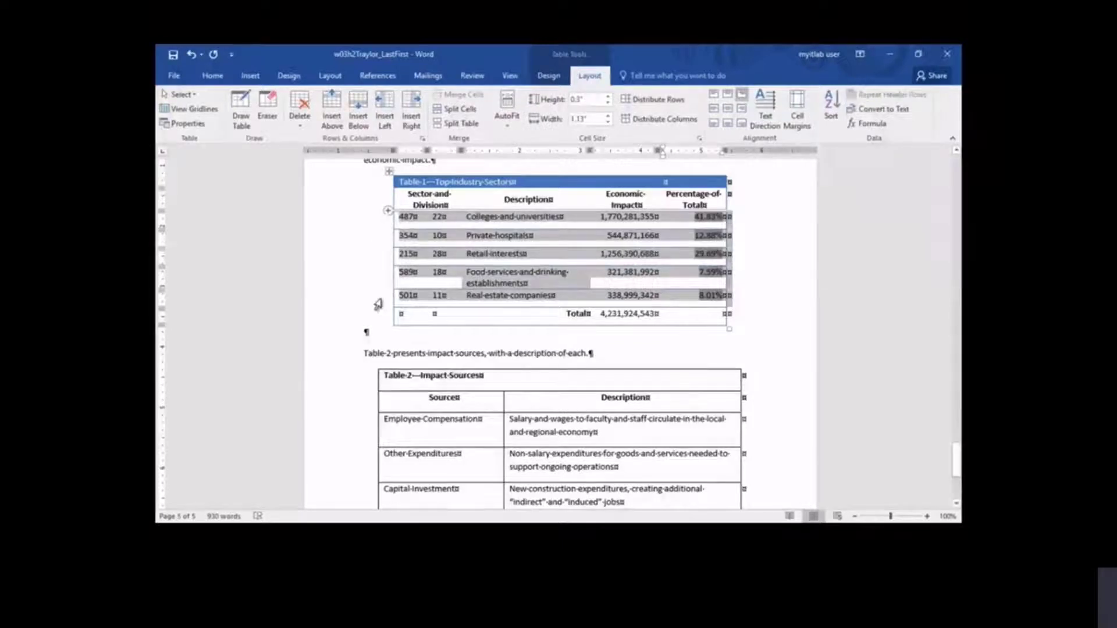
pyautogui.click(830, 112)
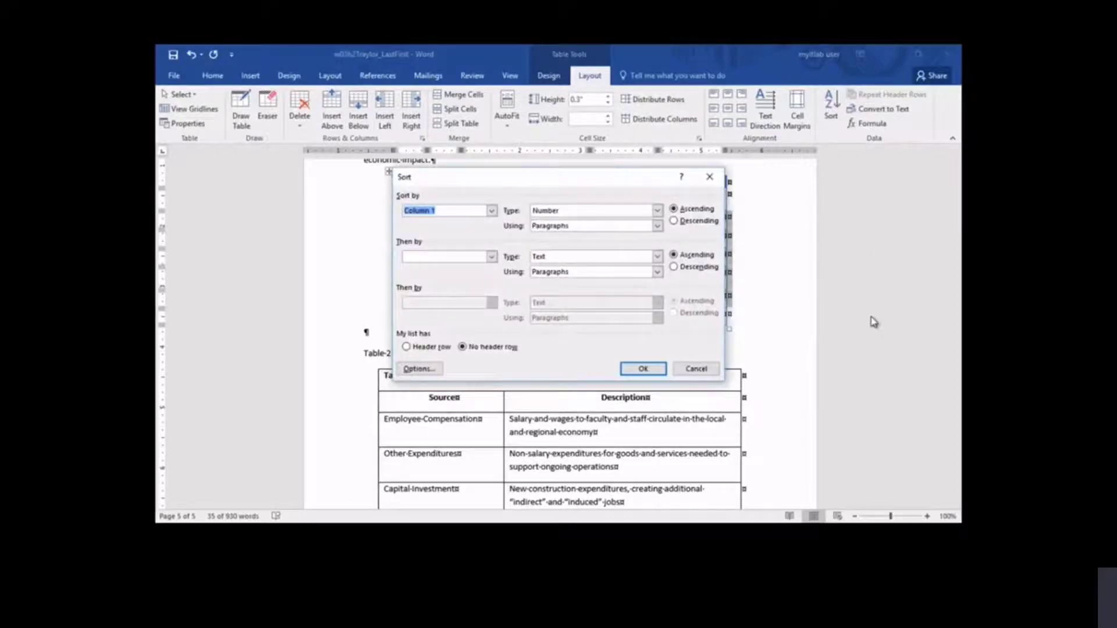
pyautogui.click(492, 211)
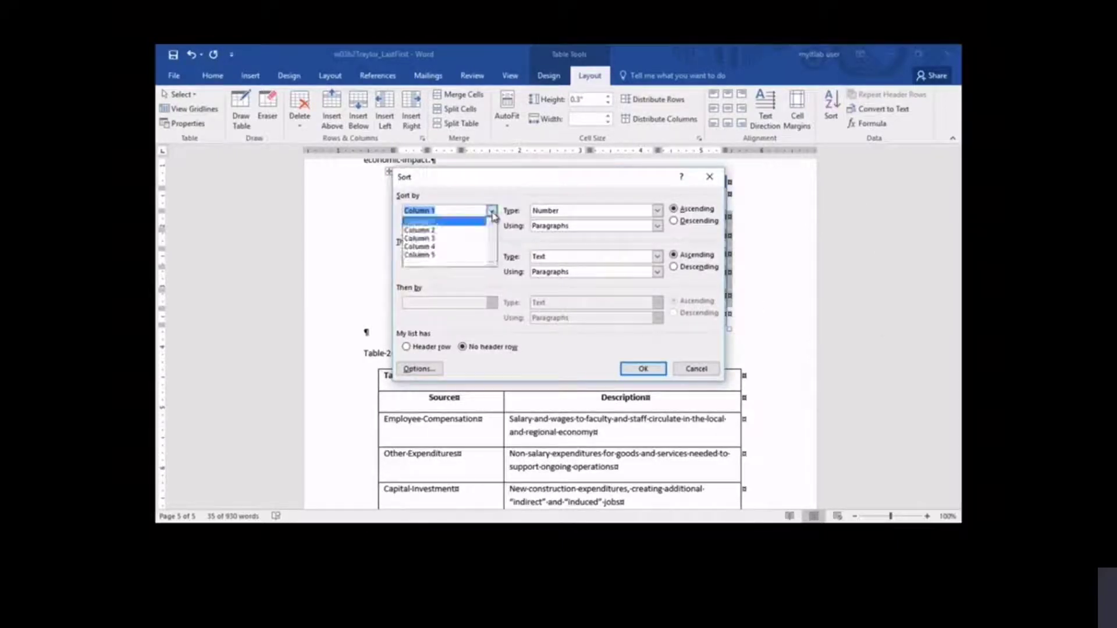
pyautogui.click(468, 245)
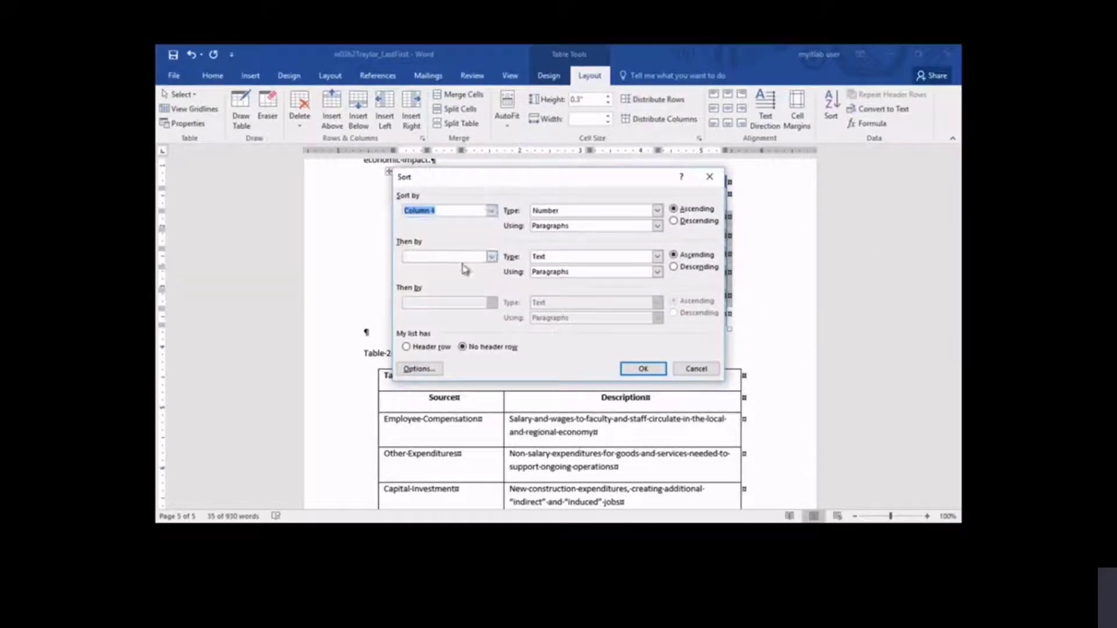
pyautogui.click(674, 222)
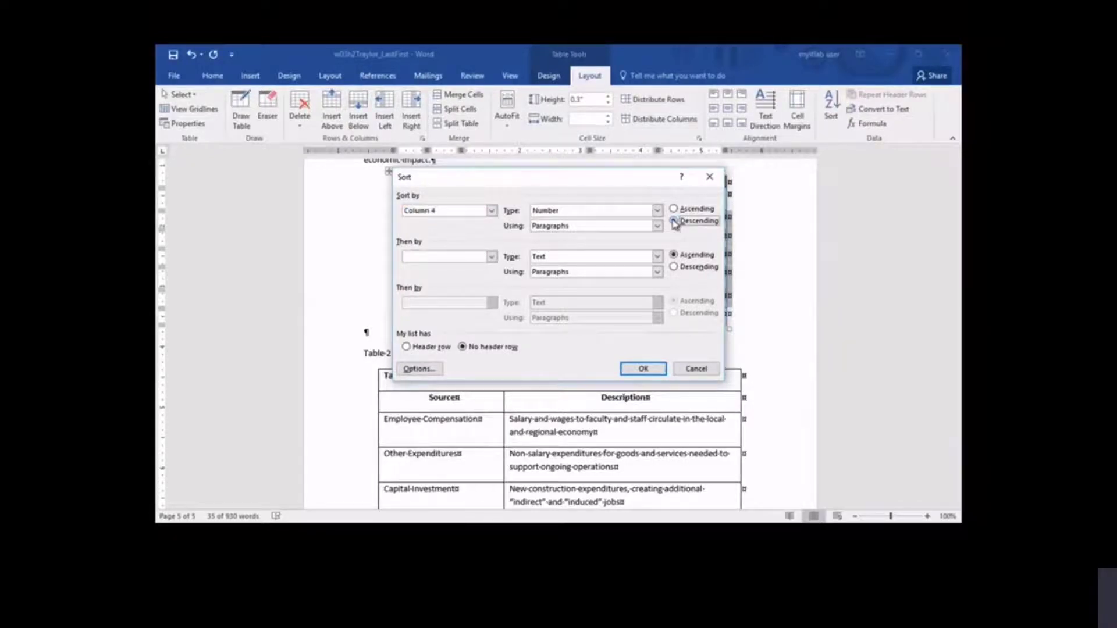
pyautogui.click(643, 369)
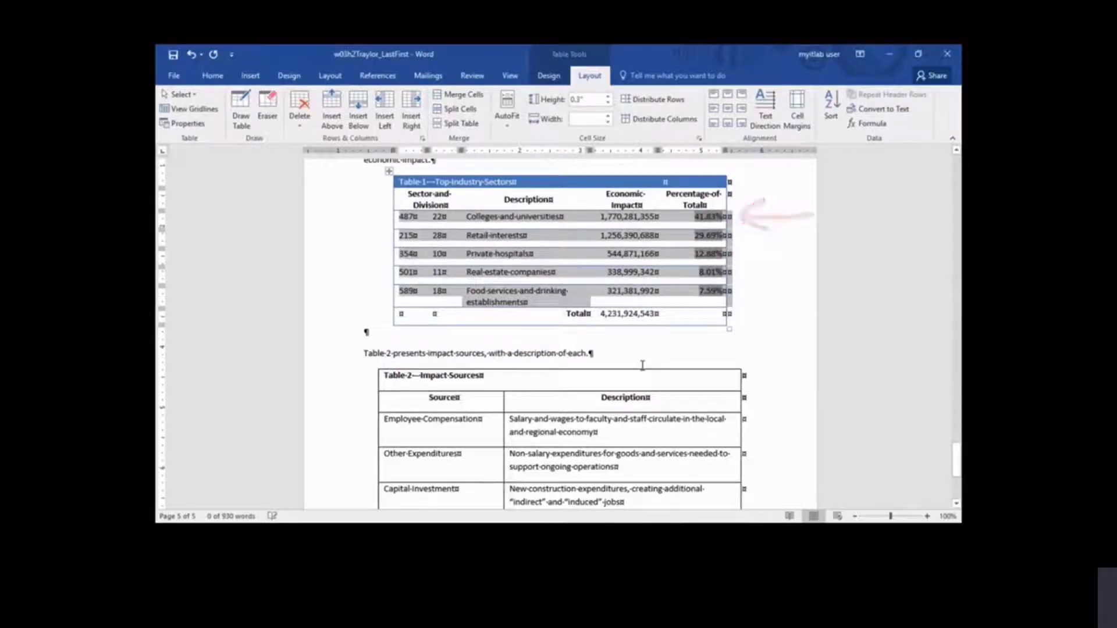
# Sort the three source rows of Table 2 by Column 1 as text in ascending order.
pyautogui.scroll(-3, 642, 364)
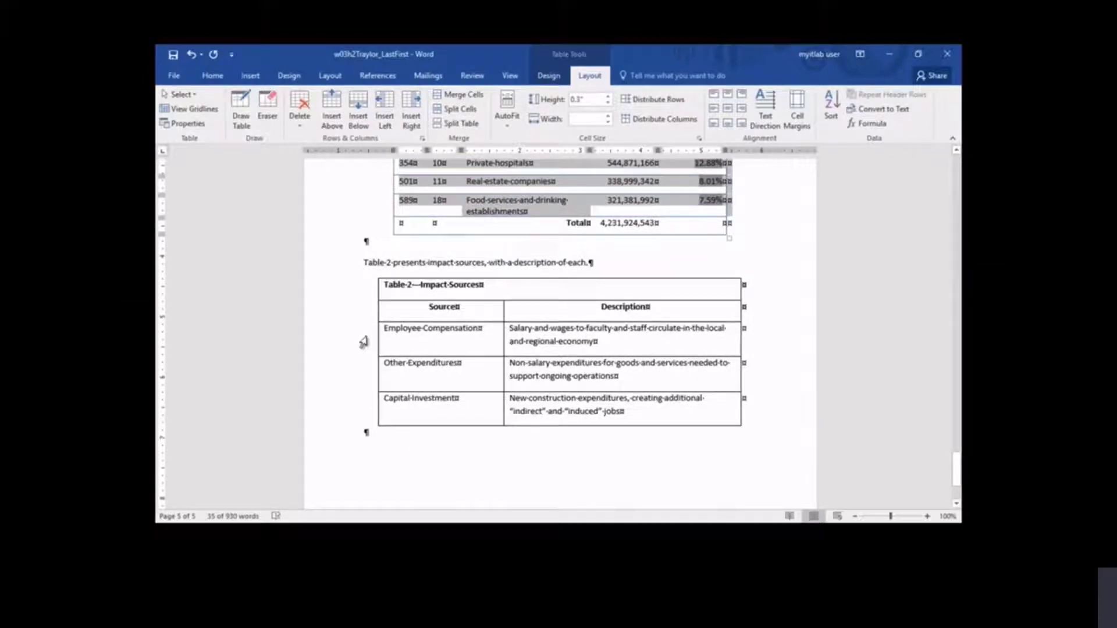
pyautogui.moveTo(364, 342); pyautogui.dragTo(363, 410)
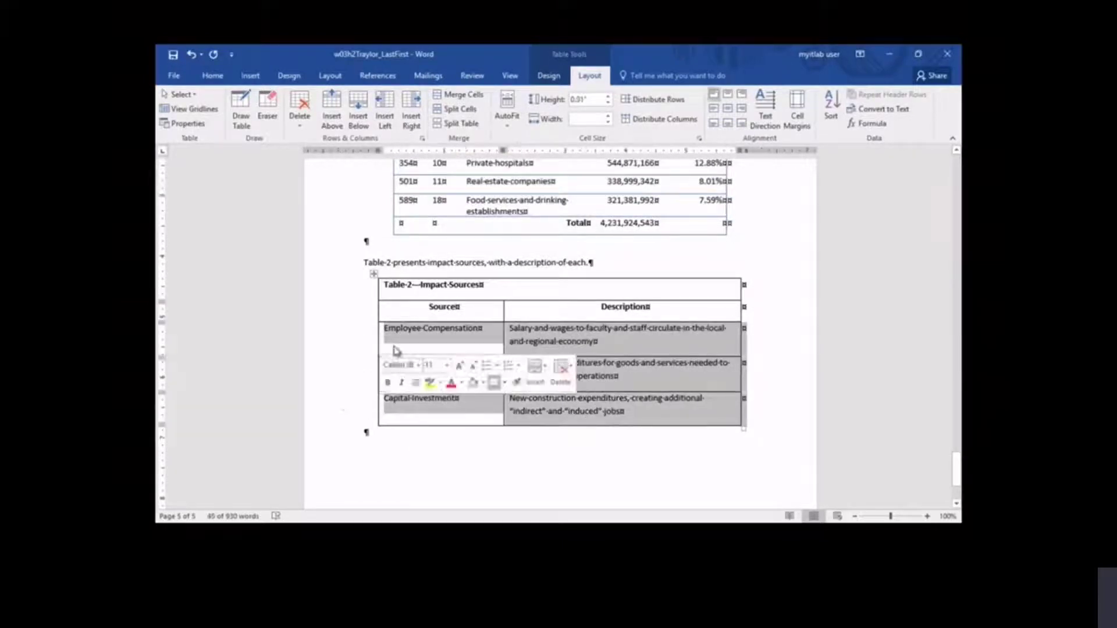
pyautogui.click(831, 106)
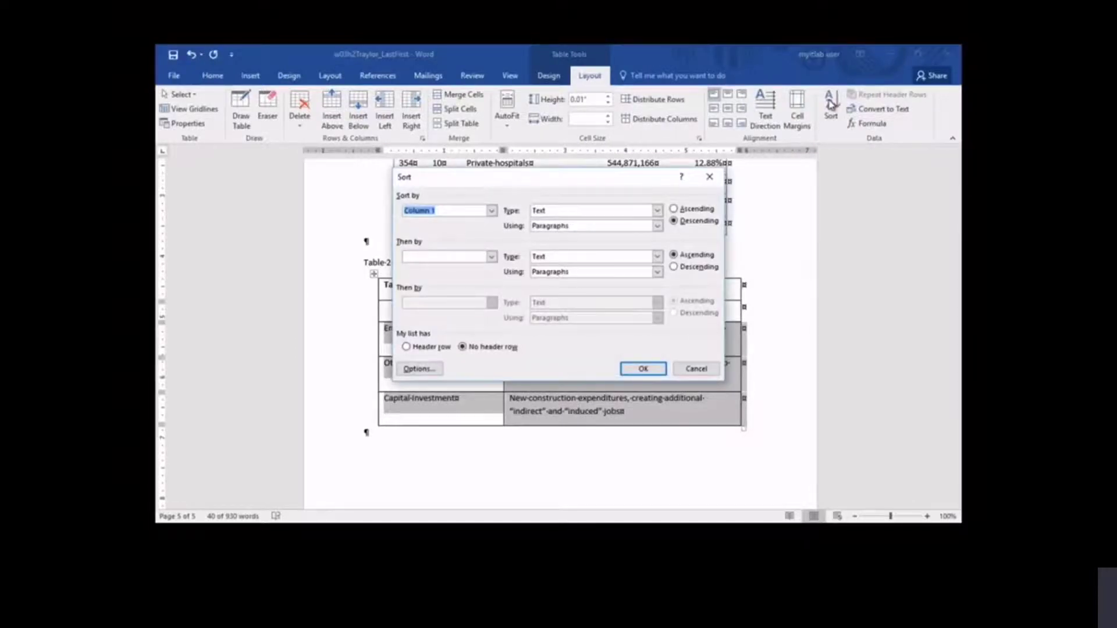
pyautogui.click(675, 208)
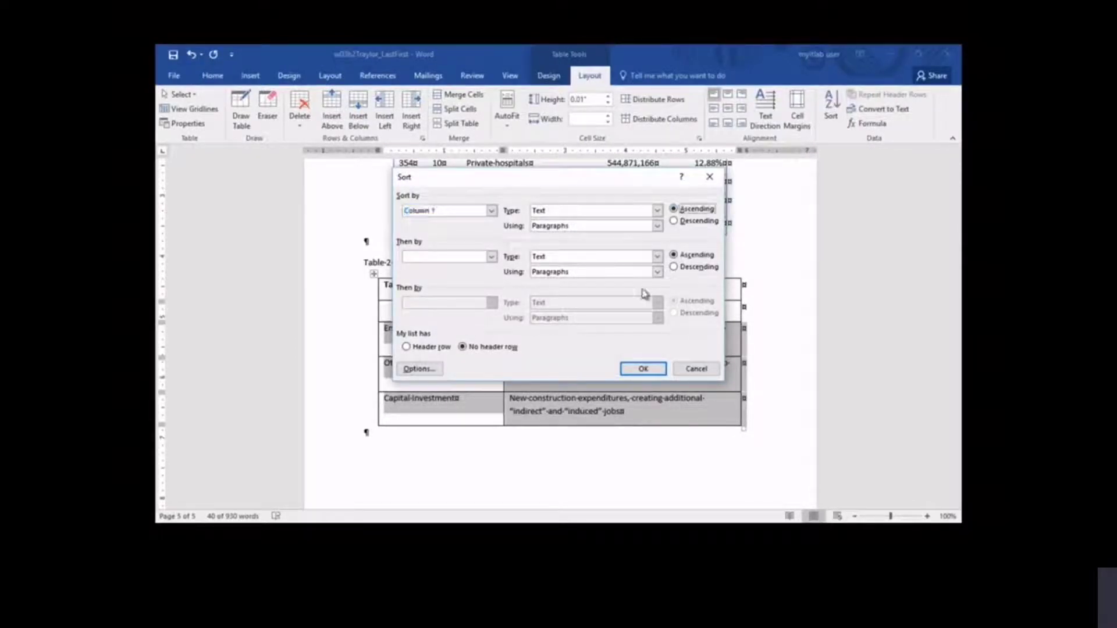
pyautogui.click(643, 369)
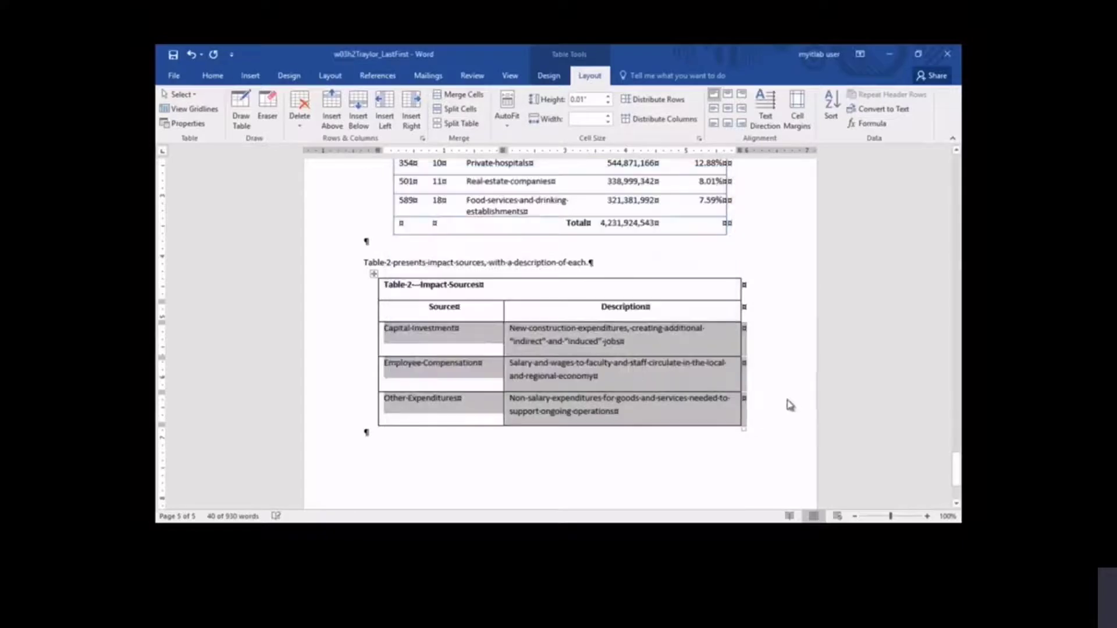
# Add a blank paragraph above the sentence introducing Table 1 and insert the text from the file w03h2KeyFindings there.
pyautogui.scroll(5, 787, 379)
pyautogui.scroll(2, 787, 379)
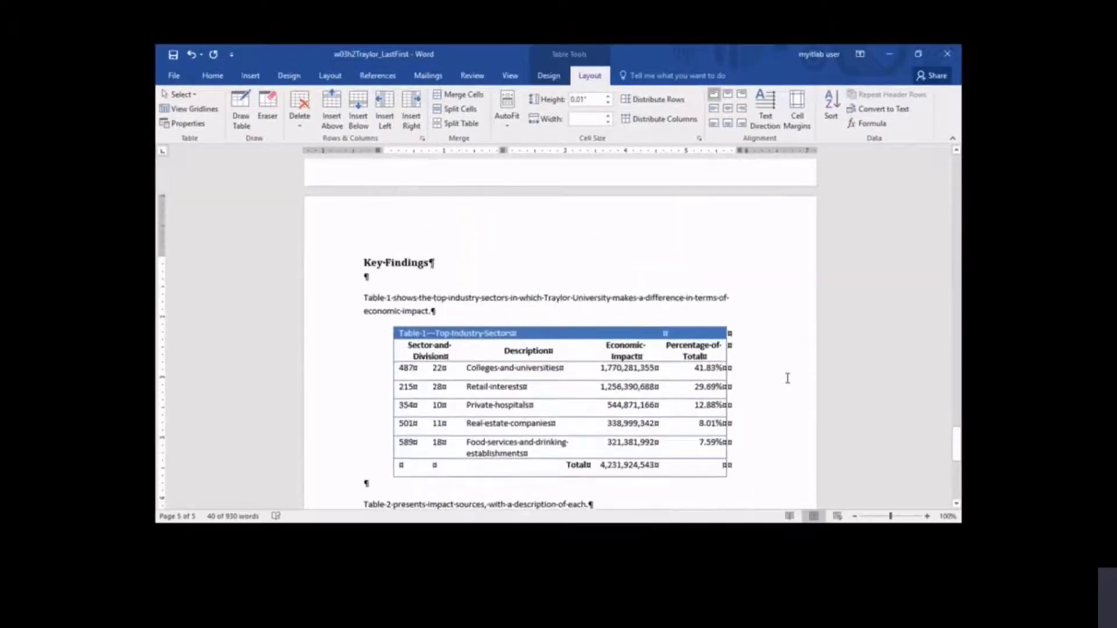
pyautogui.scroll(-3, 786, 377)
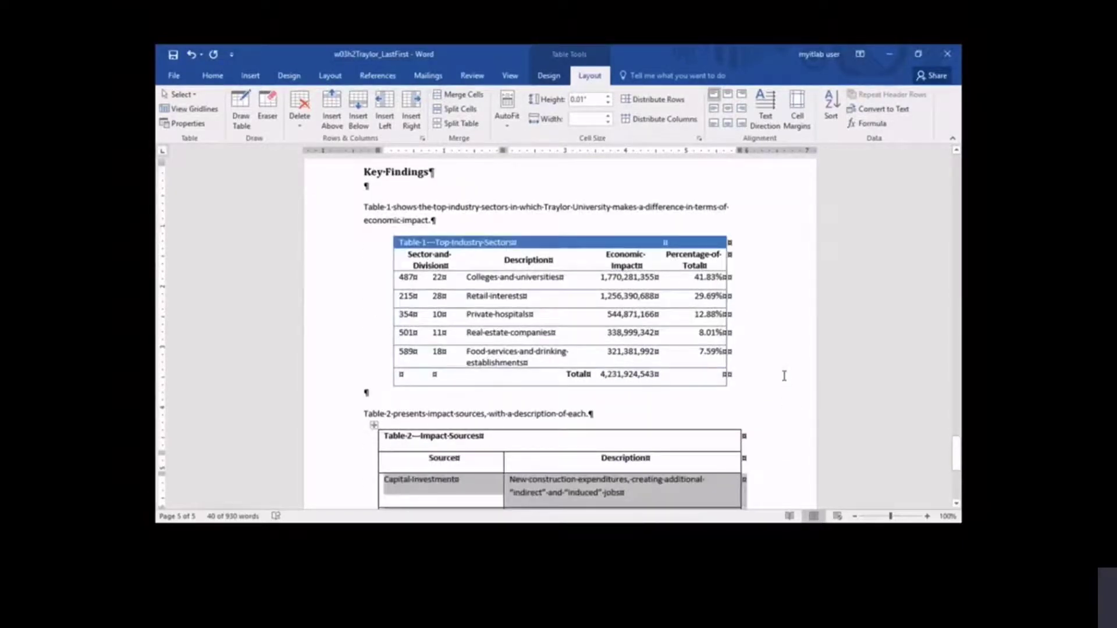
pyautogui.click(365, 208)
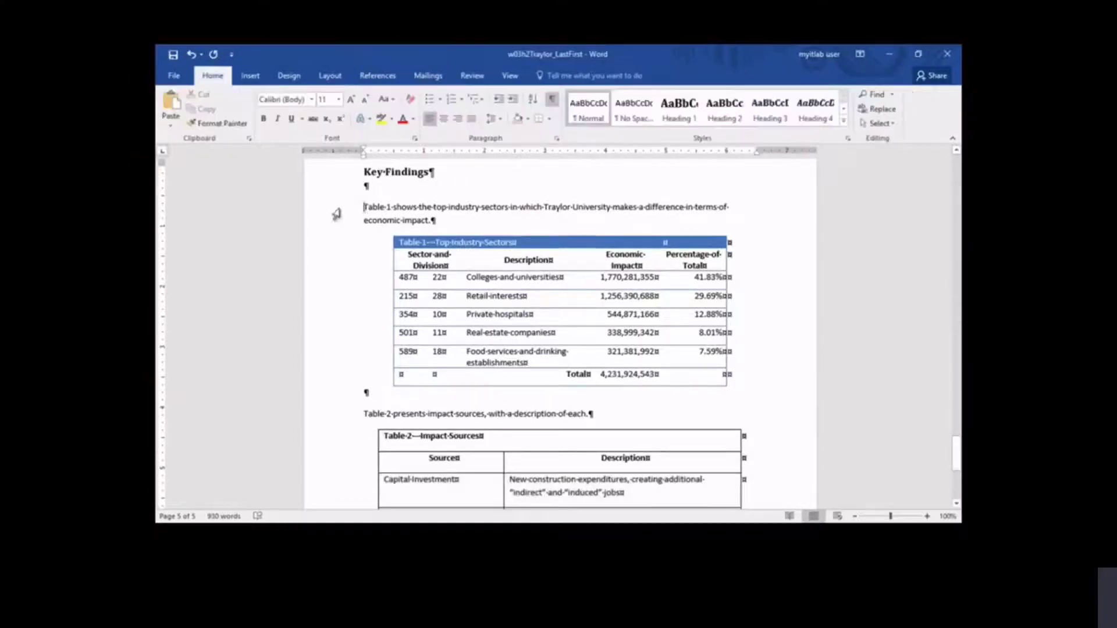
pyautogui.press('Return')
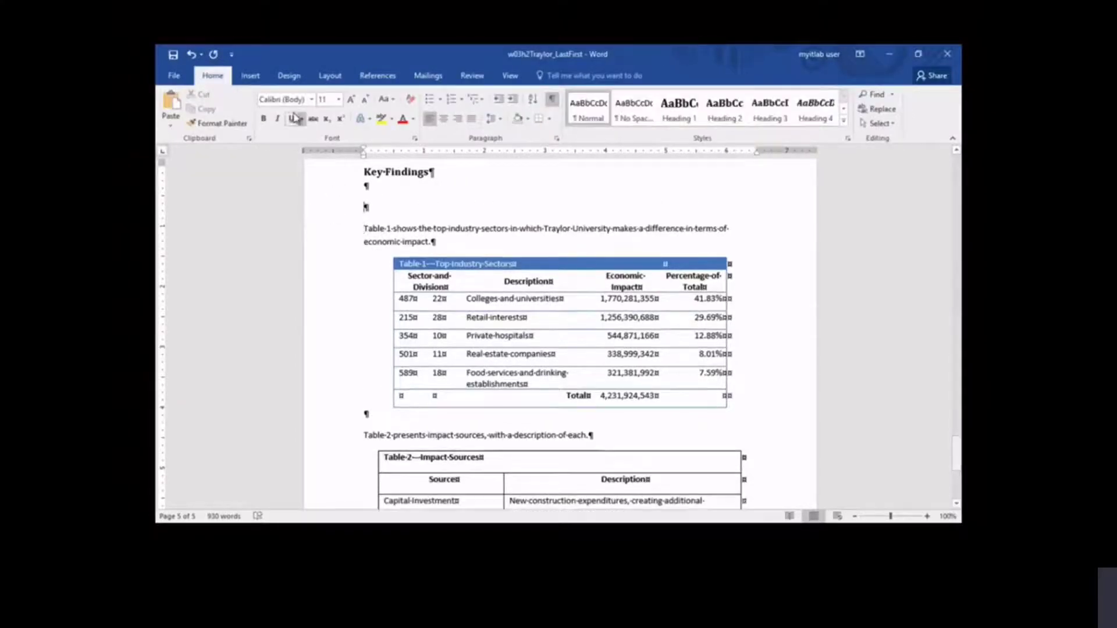
pyautogui.click(251, 76)
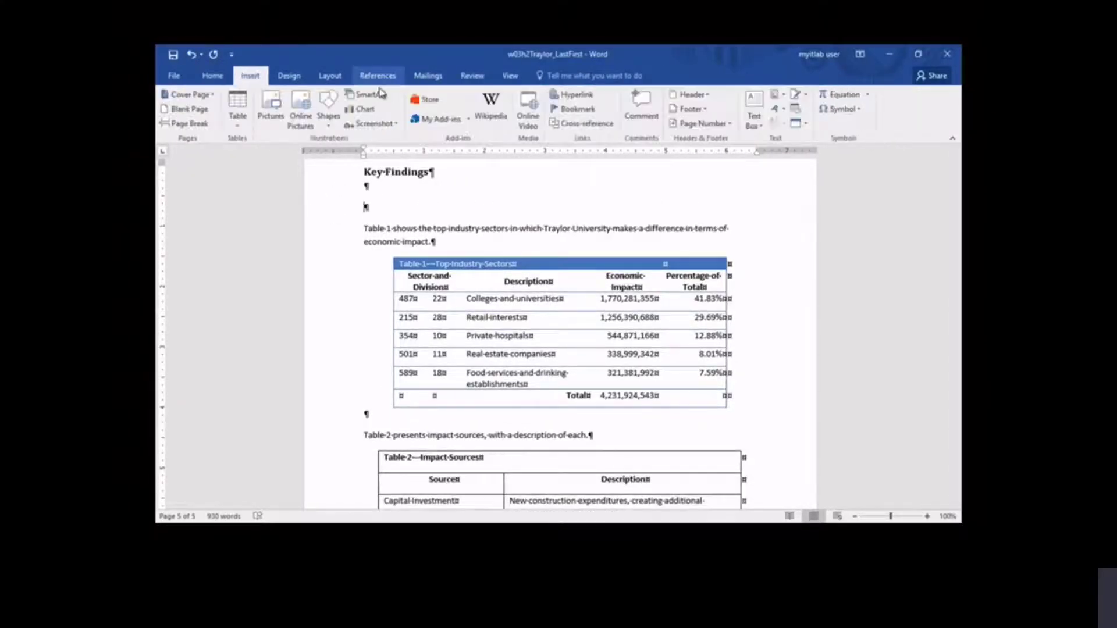
pyautogui.click(806, 124)
pyautogui.click(813, 155)
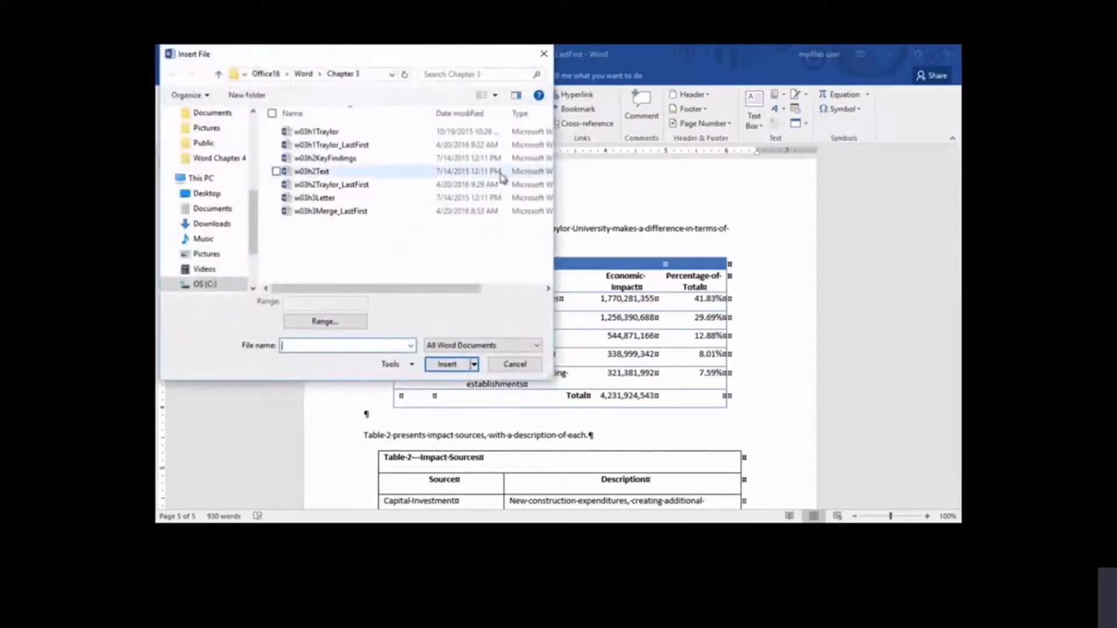
pyautogui.click(336, 160)
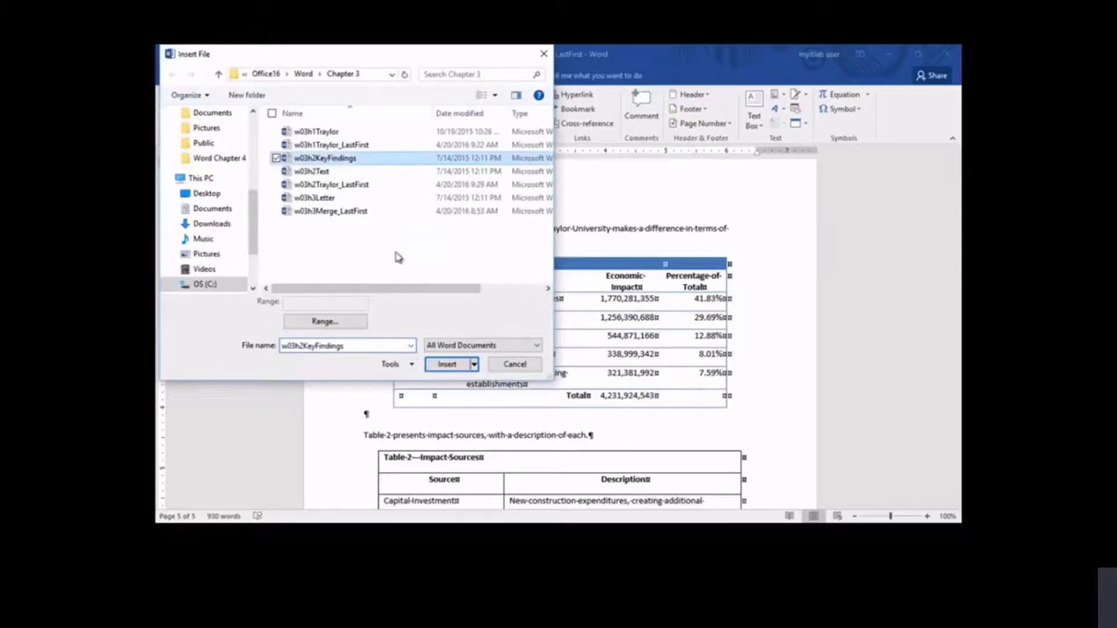
pyautogui.click(446, 365)
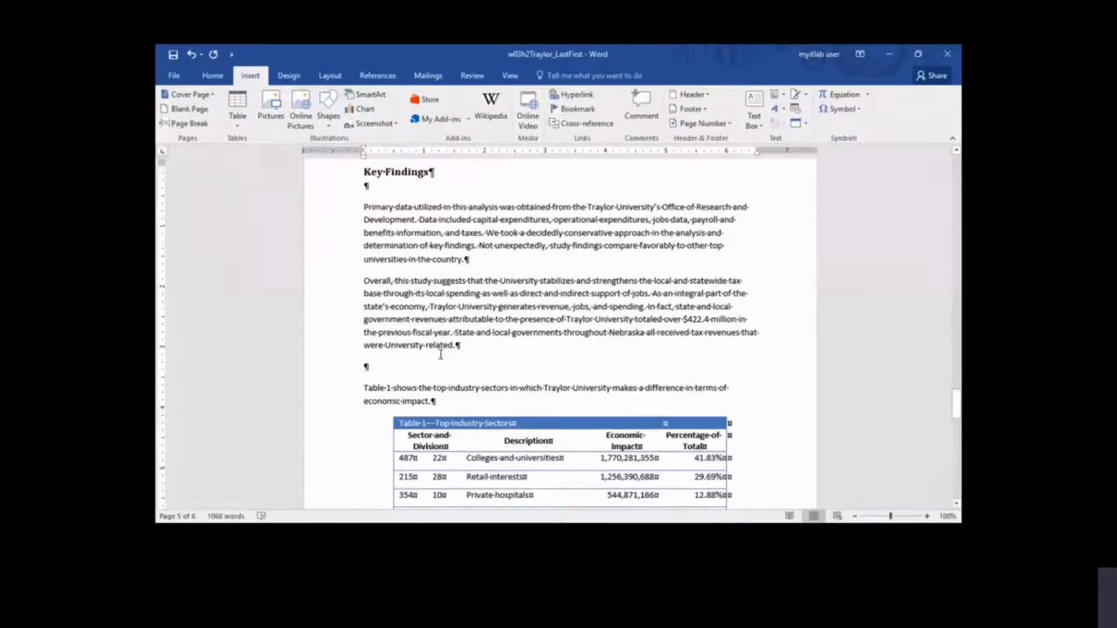
# Try setting the first two rows of Table 2 as repeating header rows, and undo the setting.
pyautogui.scroll(-5, 440, 354)
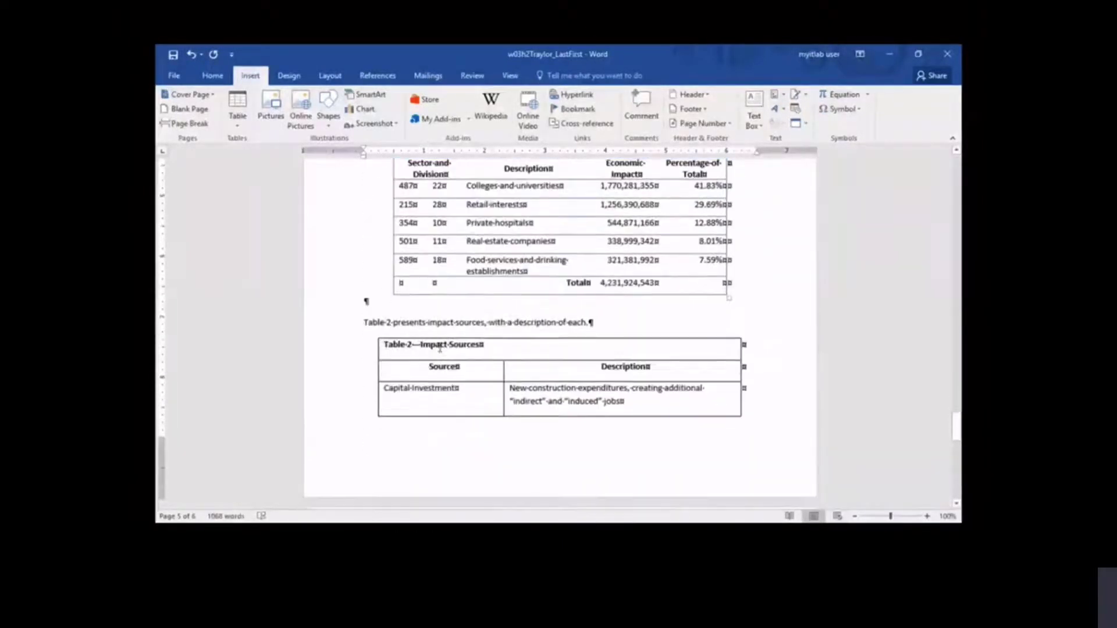
pyautogui.click(352, 360)
pyautogui.moveTo(353, 363); pyautogui.dragTo(352, 374)
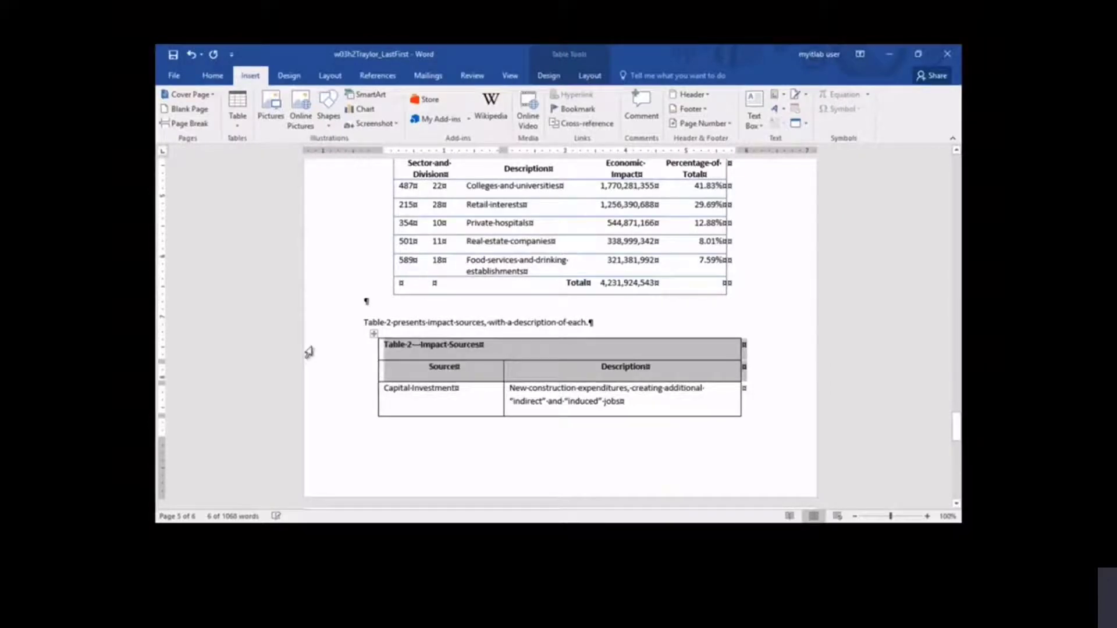
pyautogui.click(587, 80)
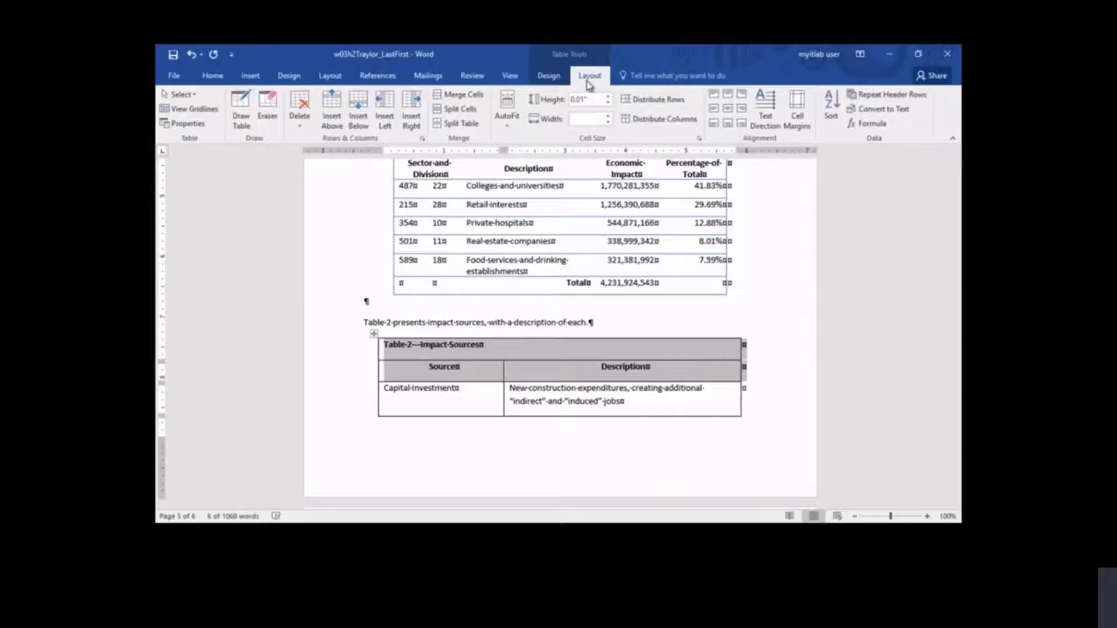
pyautogui.click(879, 96)
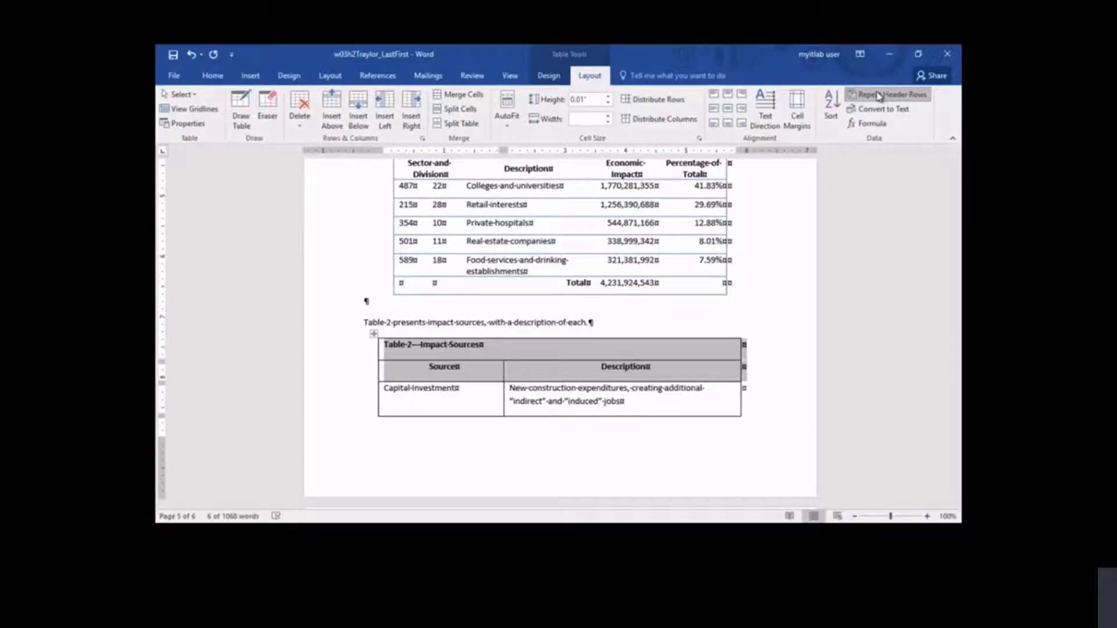
pyautogui.click(191, 55)
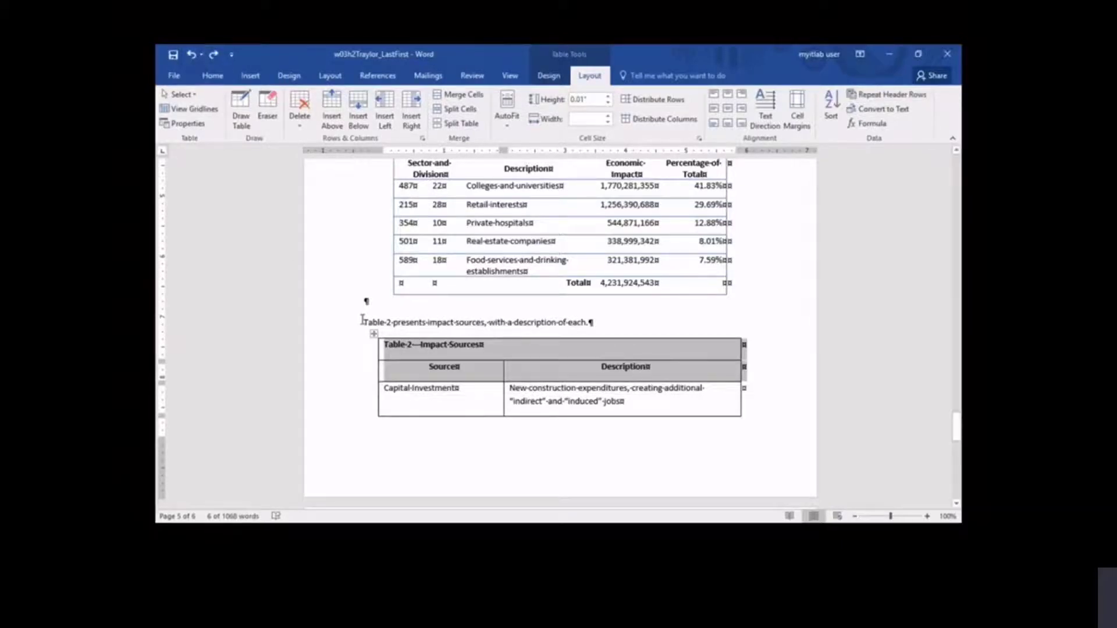
# Insert a page break before the sentence introducing Table 2.
pyautogui.click(365, 300)
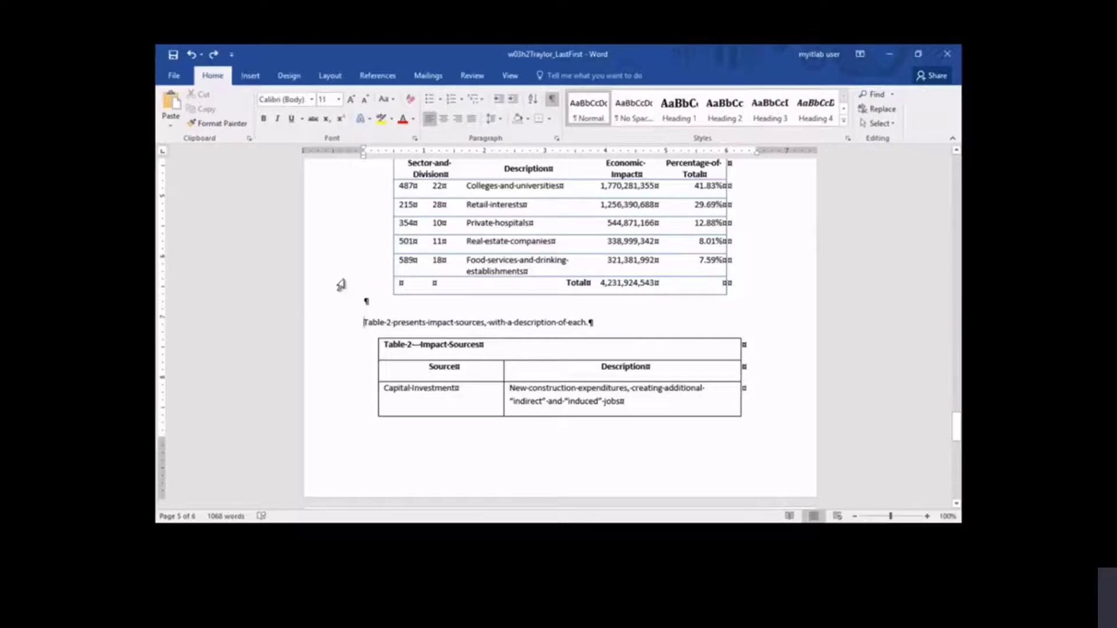
pyautogui.hotkey('ctrl', 'Return')
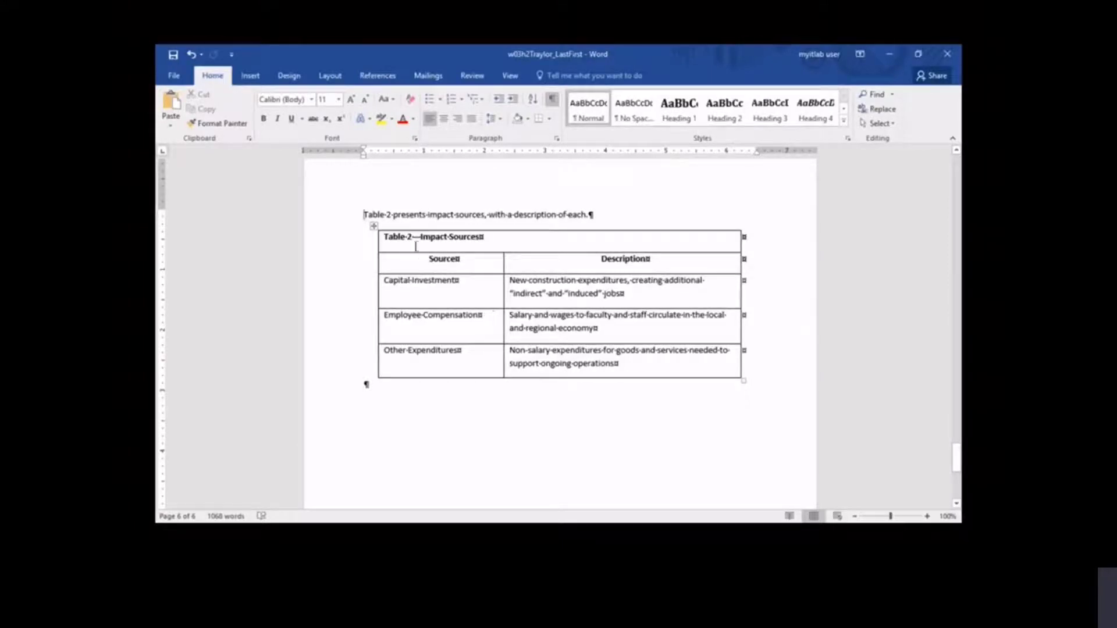
# Apply the purple ½ pt border style from the third row of the theme borders to all borders of Table 2.
pyautogui.click(373, 226)
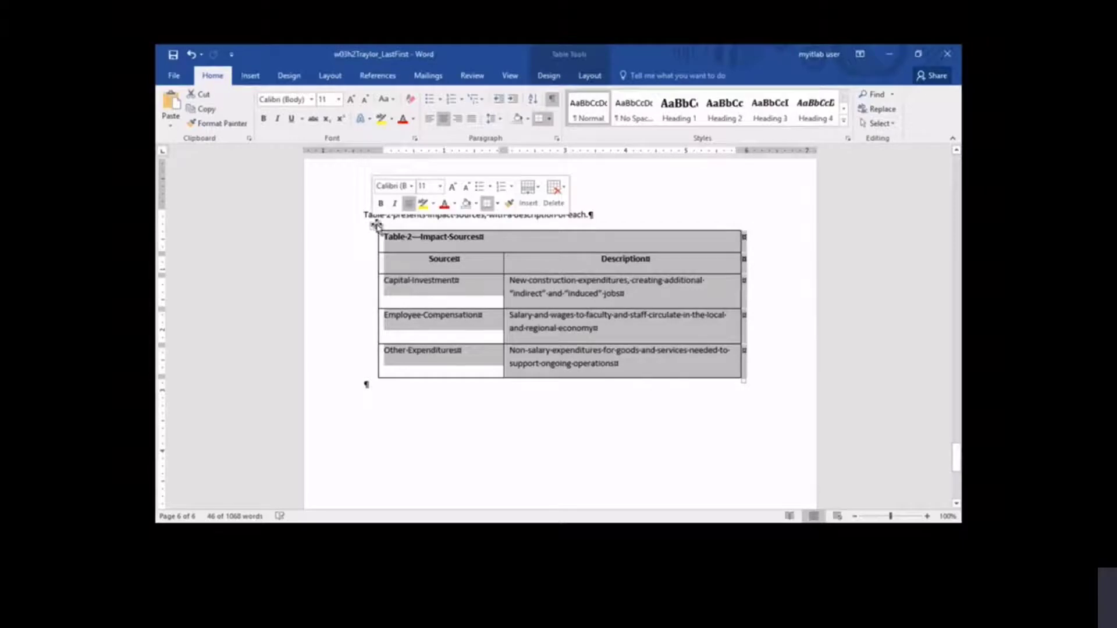
pyautogui.click(547, 76)
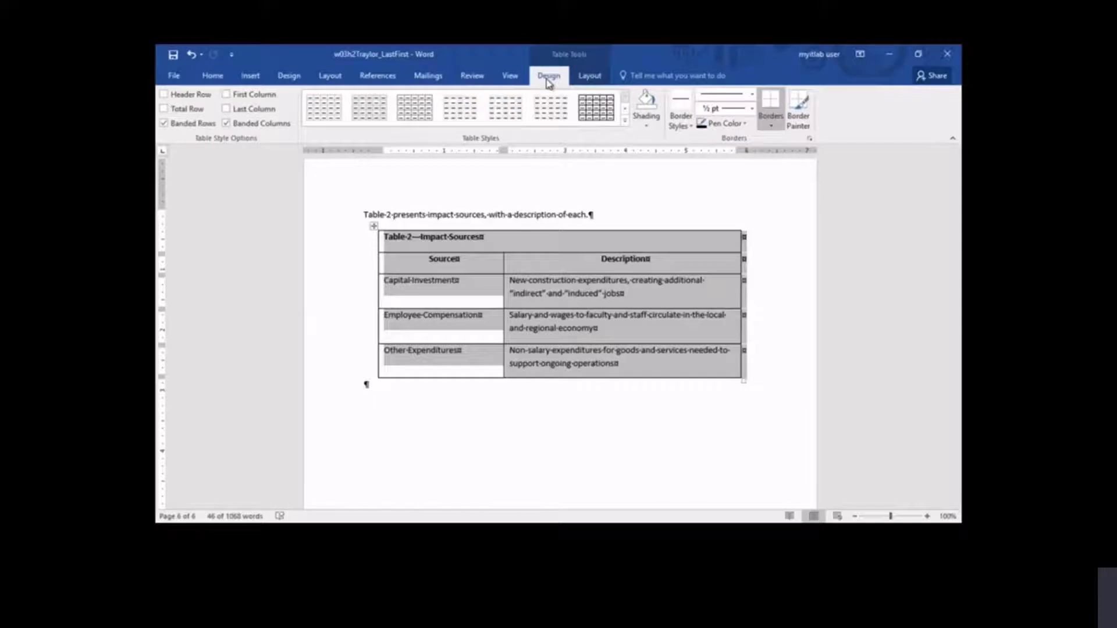
pyautogui.click(692, 127)
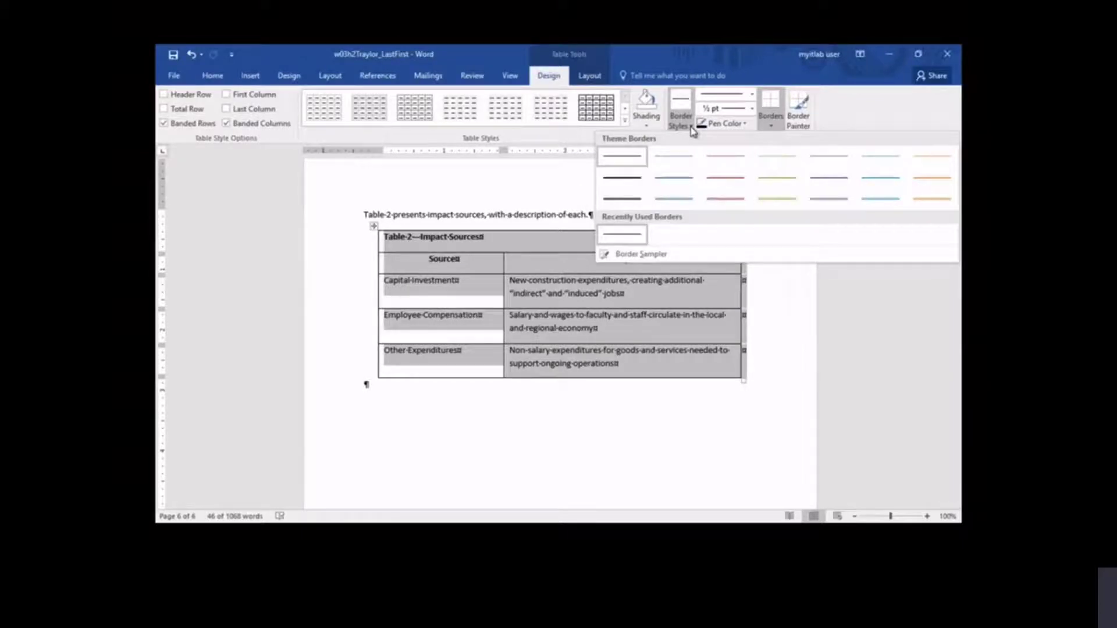
pyautogui.click(824, 200)
pyautogui.click(771, 126)
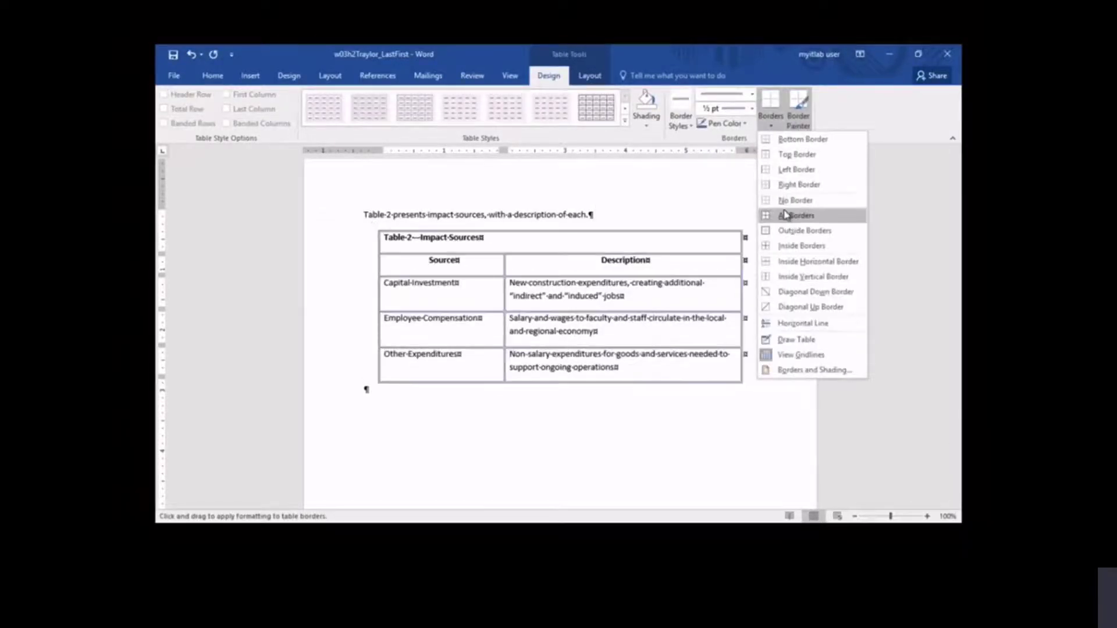
pyautogui.click(789, 216)
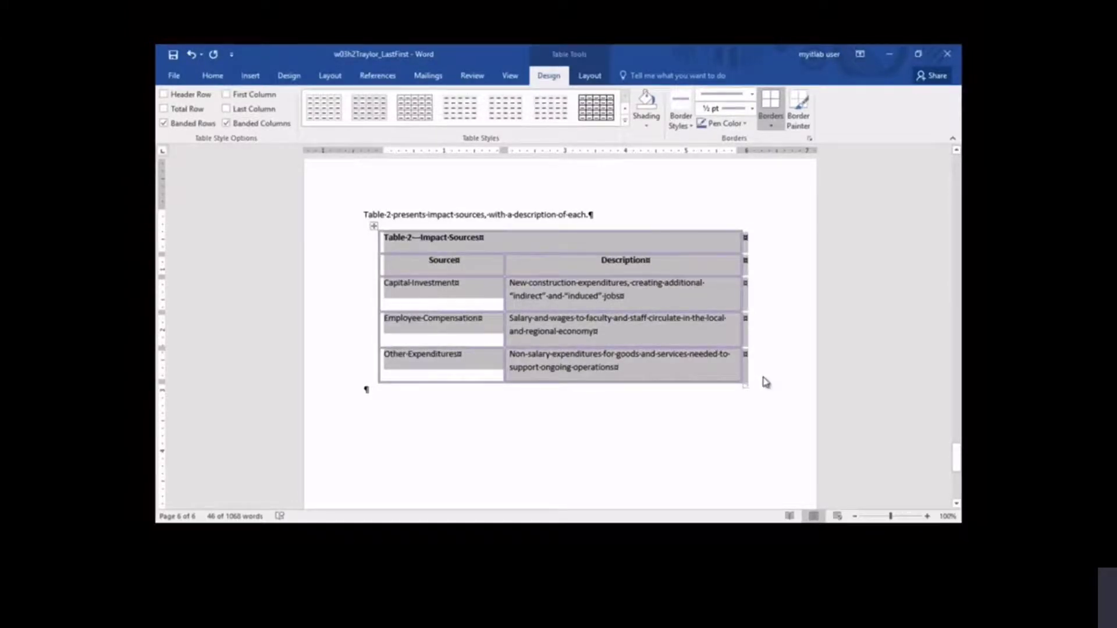
# Shade the title row of Table 2 with a custom RGB color of Red 240, Green 239, Blue 28.
pyautogui.click(362, 244)
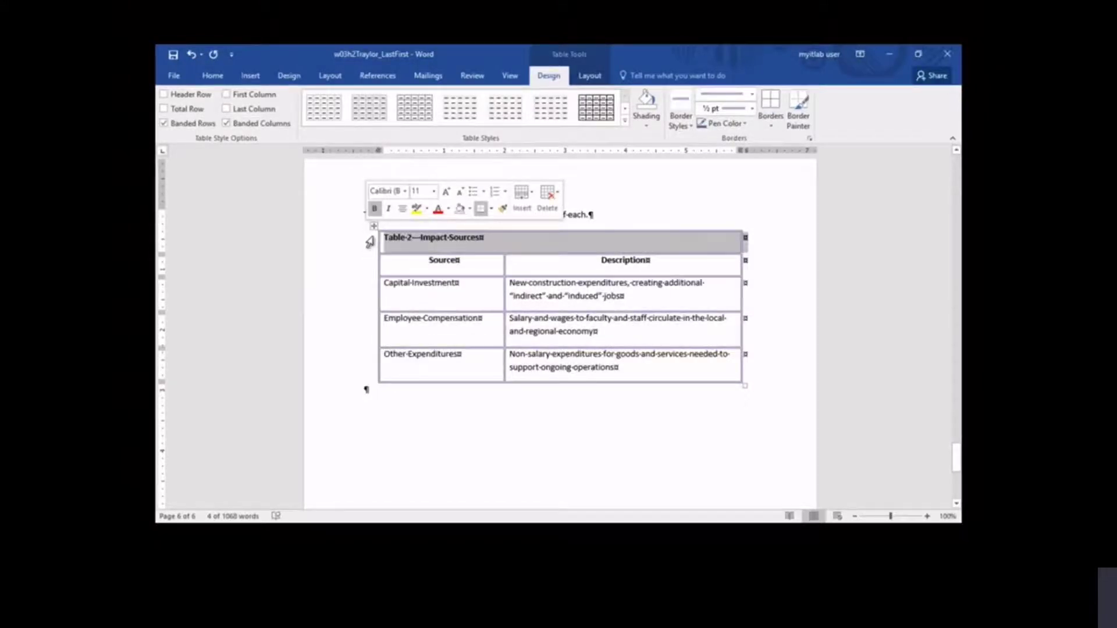
pyautogui.click(647, 125)
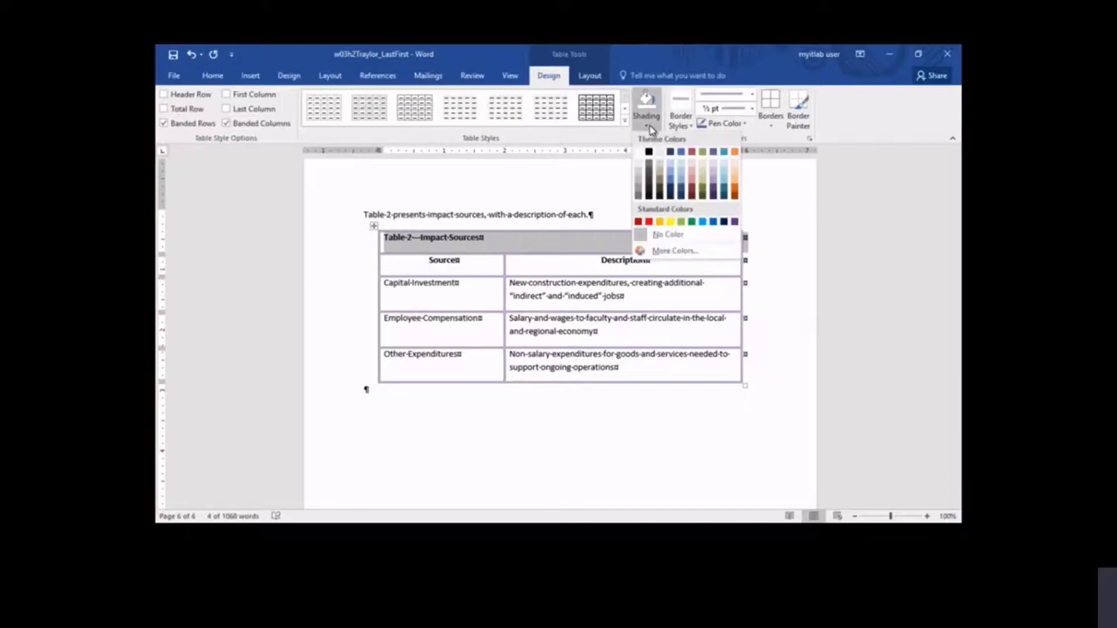
pyautogui.click(654, 250)
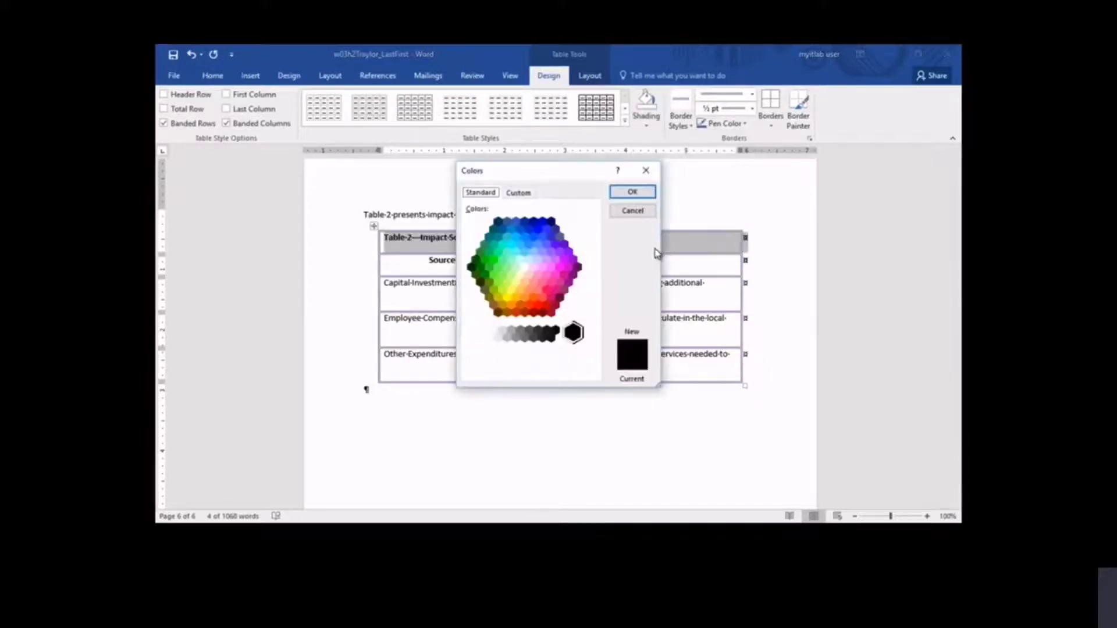
pyautogui.click(528, 193)
pyautogui.doubleClick(526, 328)
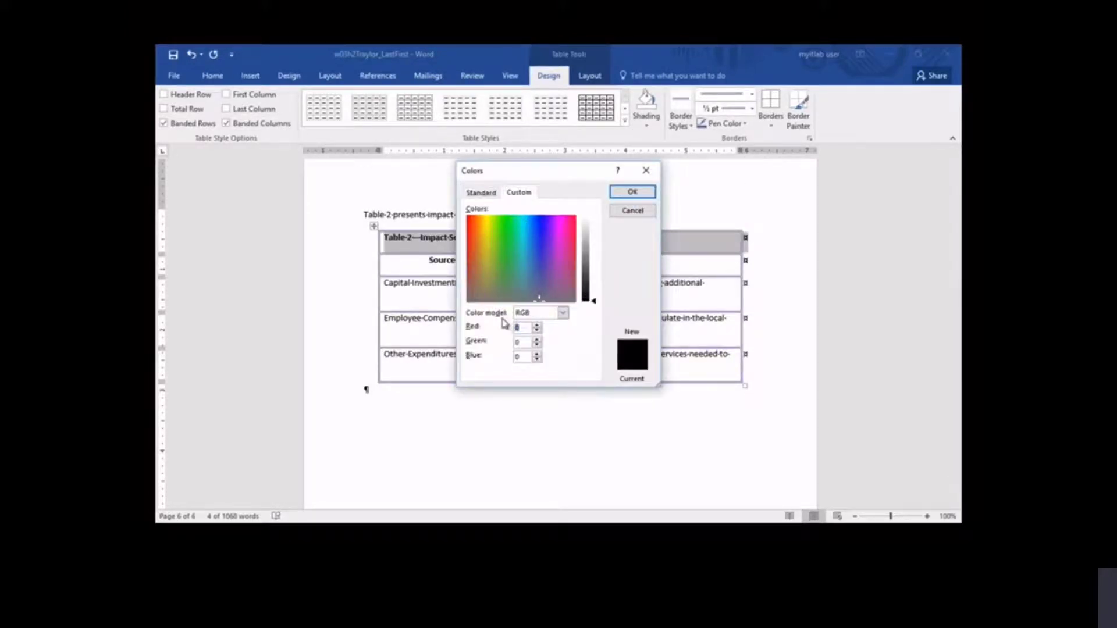
pyautogui.write('240')
pyautogui.doubleClick(522, 342)
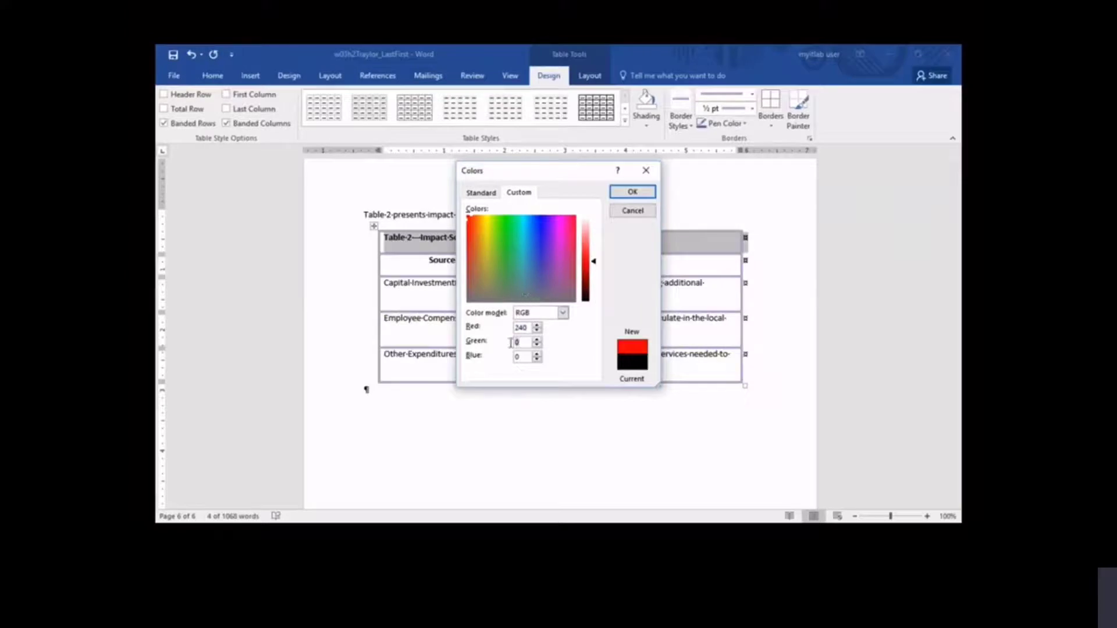
pyautogui.write('239')
pyautogui.press('Tab')
pyautogui.write('28')
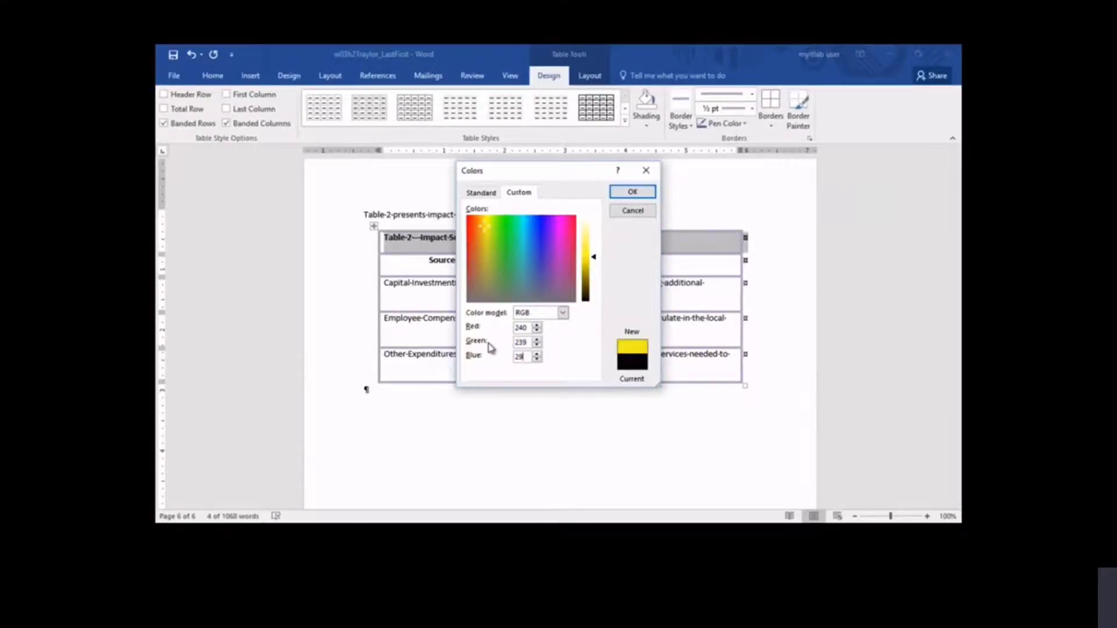
pyautogui.click(632, 191)
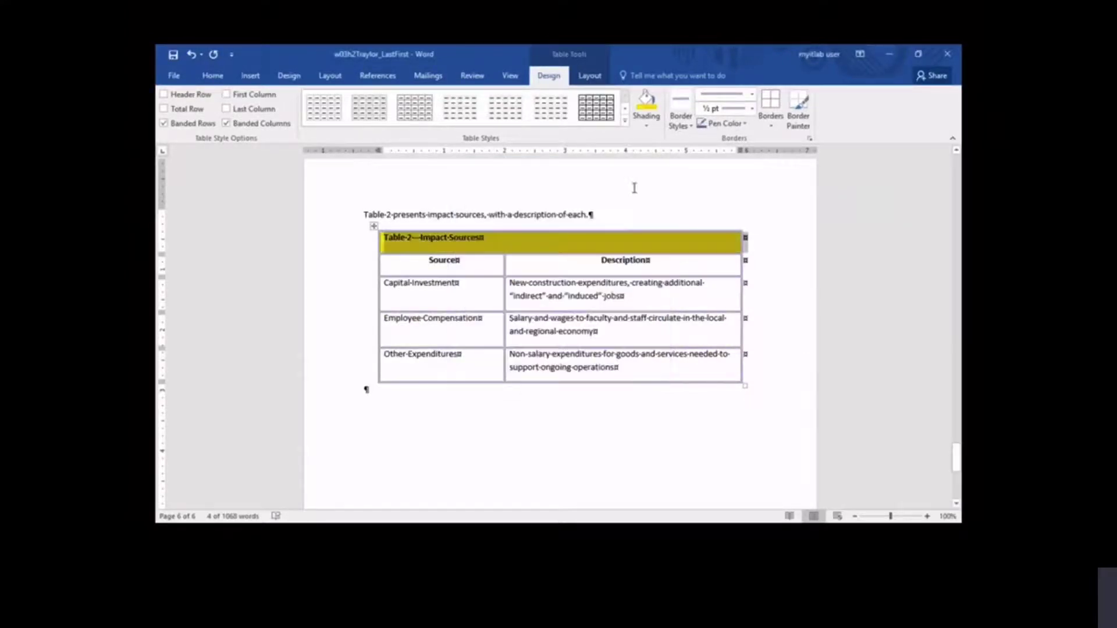
# Shade the header row and the three source rows of Table 2 with a medium-light purple theme color.
pyautogui.moveTo(371, 272); pyautogui.dragTo(368, 364)
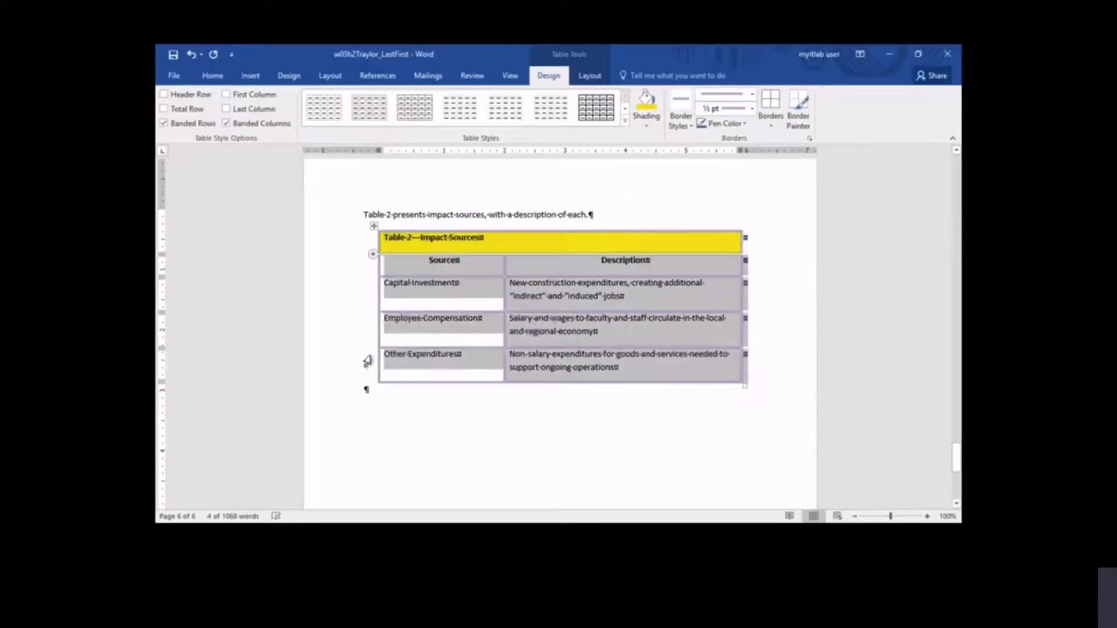
pyautogui.click(649, 124)
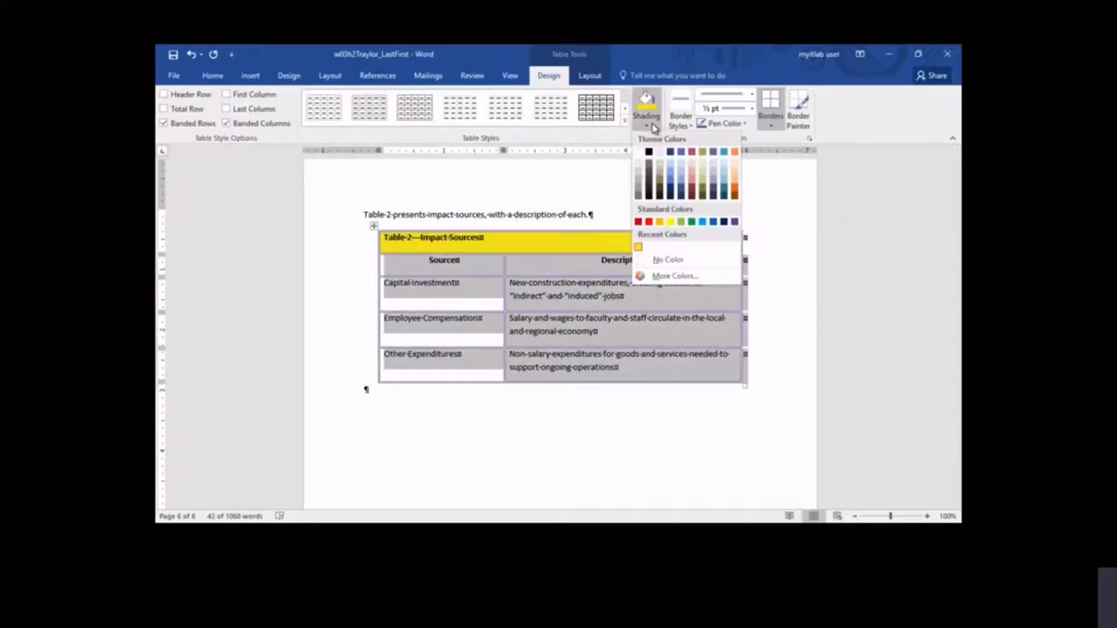
pyautogui.click(714, 182)
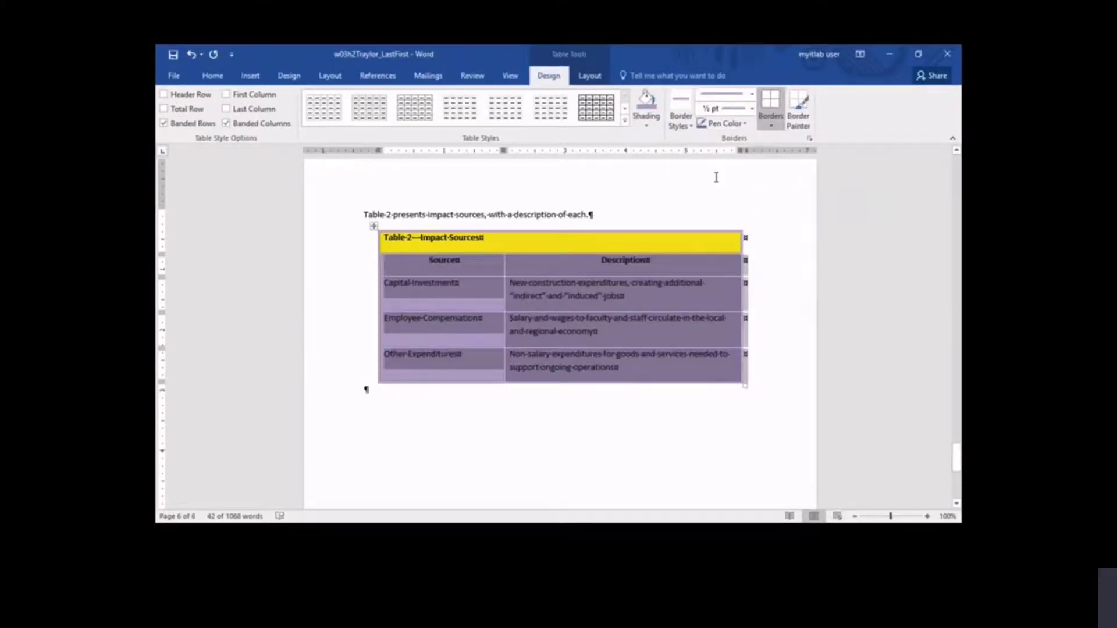
# Set the pen color to the recently used yellow and paint the inner horizontal borders between the rows of Table 2.
pyautogui.click(745, 124)
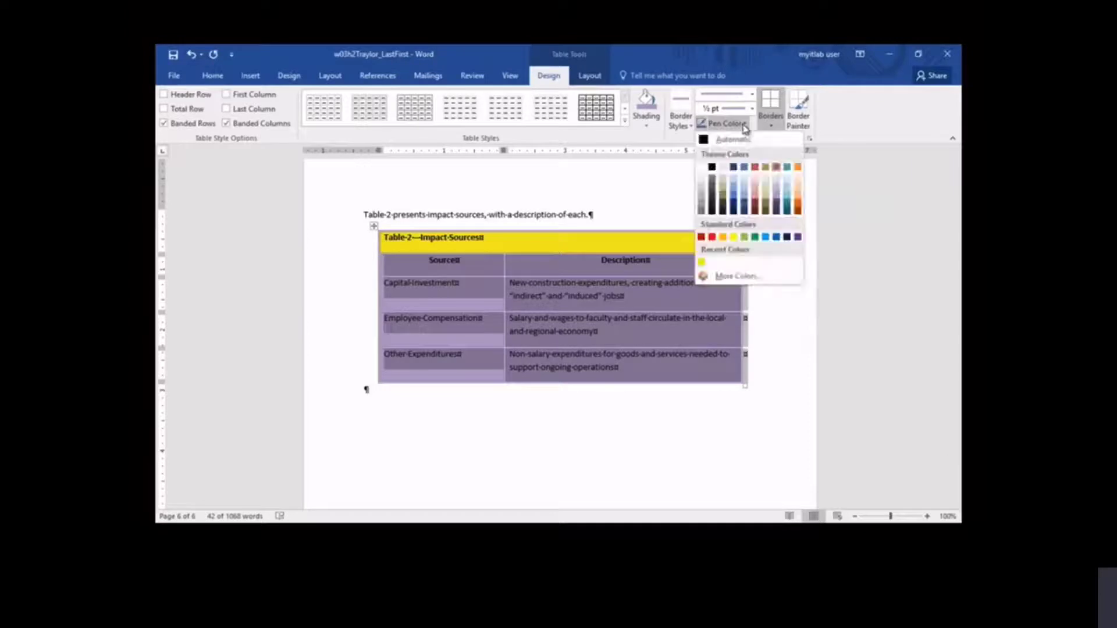
pyautogui.click(702, 263)
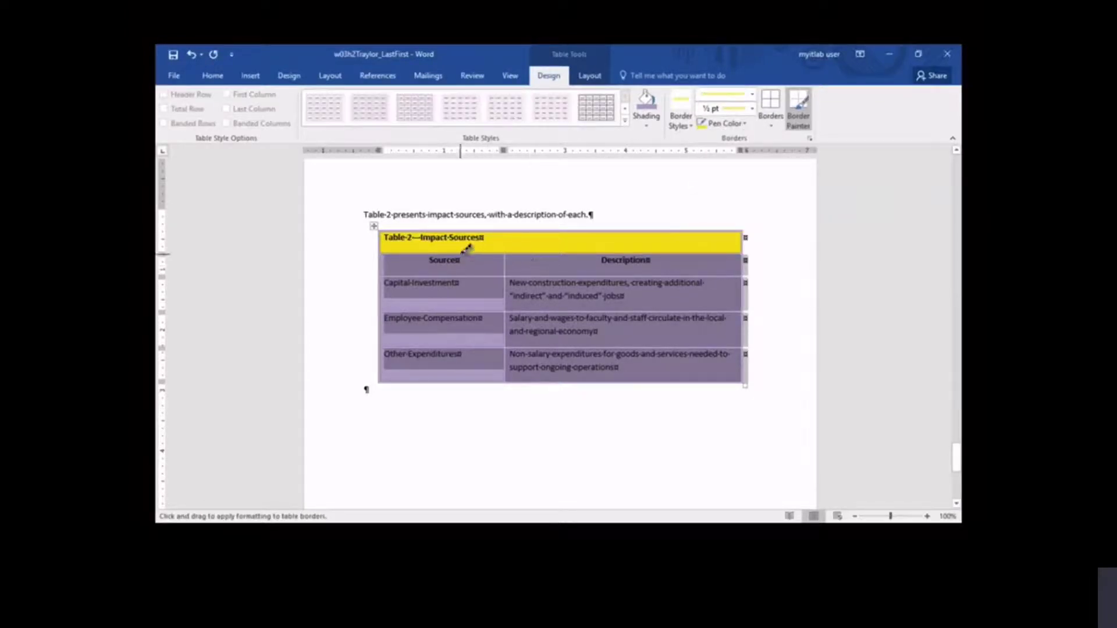
pyautogui.click(536, 276)
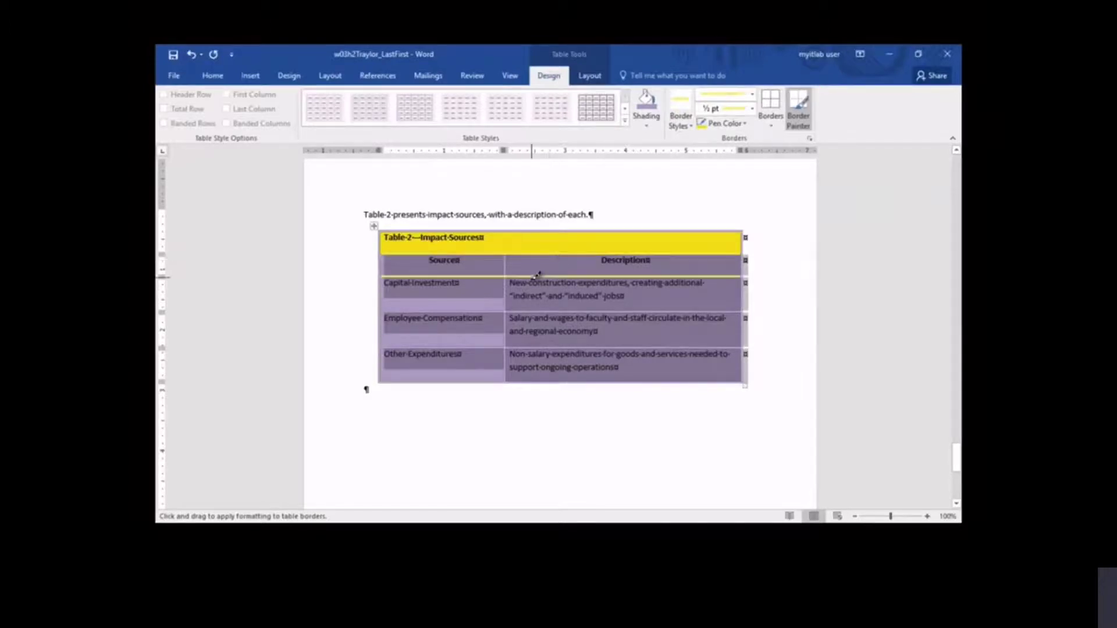
pyautogui.click(532, 311)
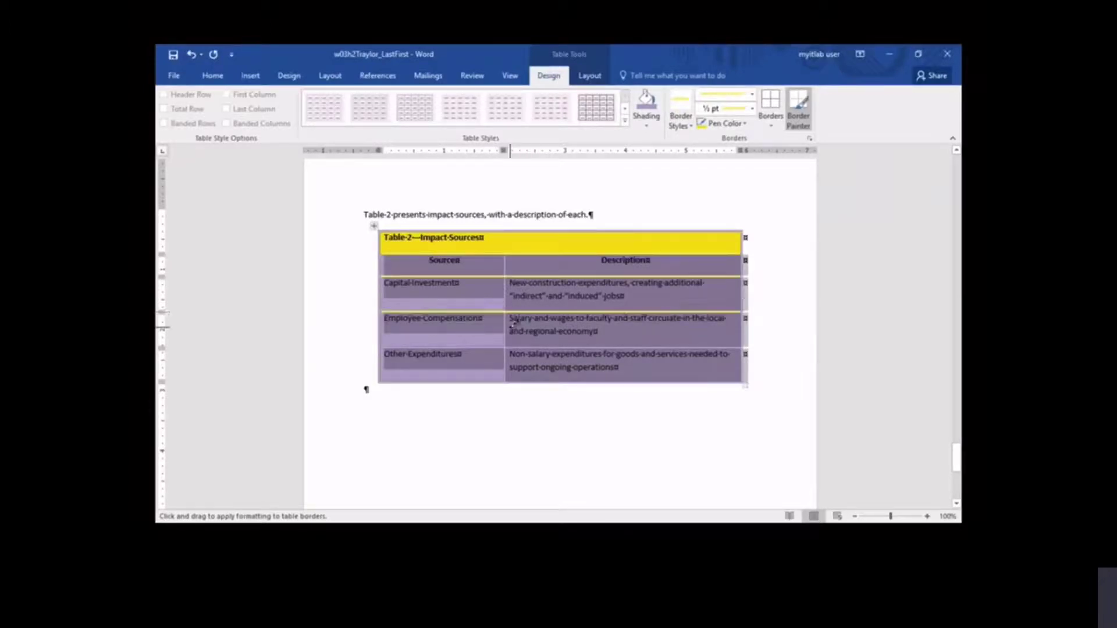
pyautogui.click(494, 347)
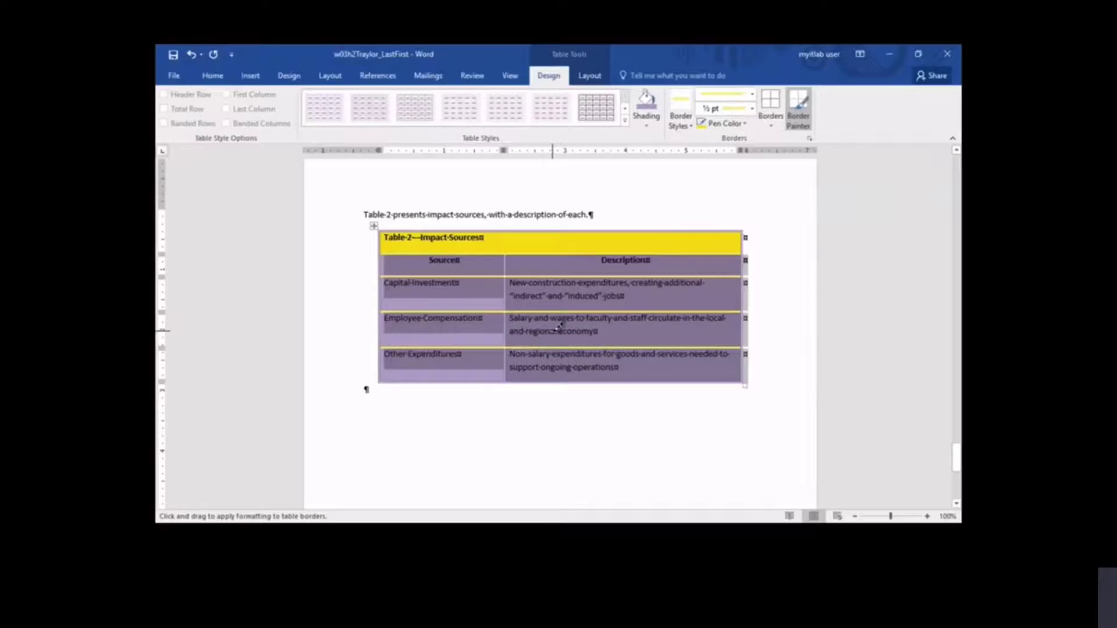
pyautogui.press('Escape')
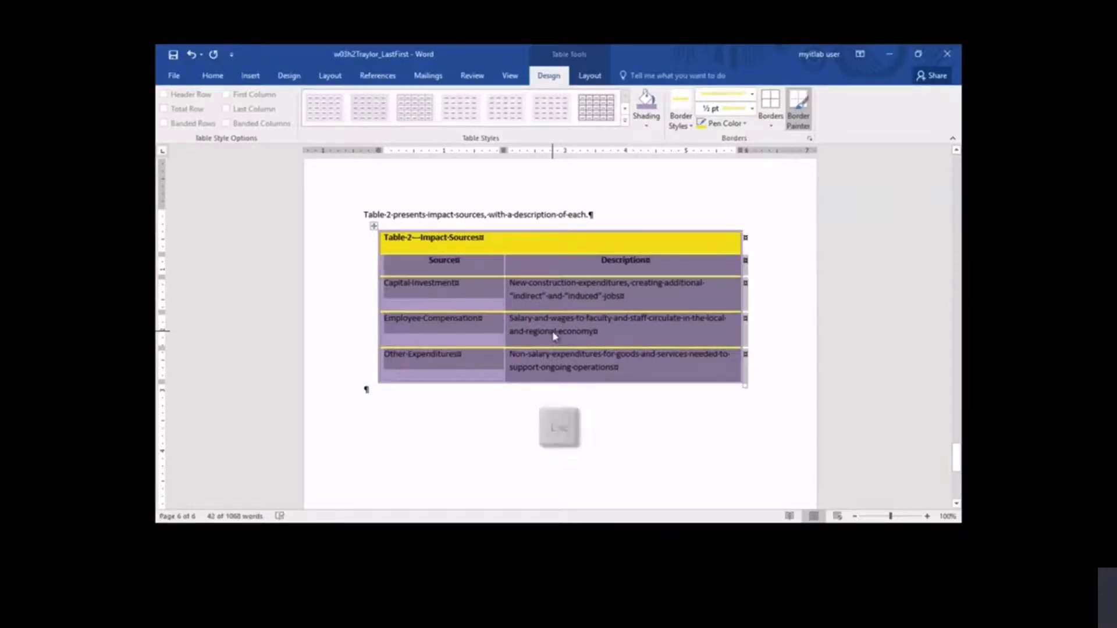
# Set the height of the first two rows of Table 2 to 0.4".
pyautogui.moveTo(350, 249); pyautogui.dragTo(349, 266)
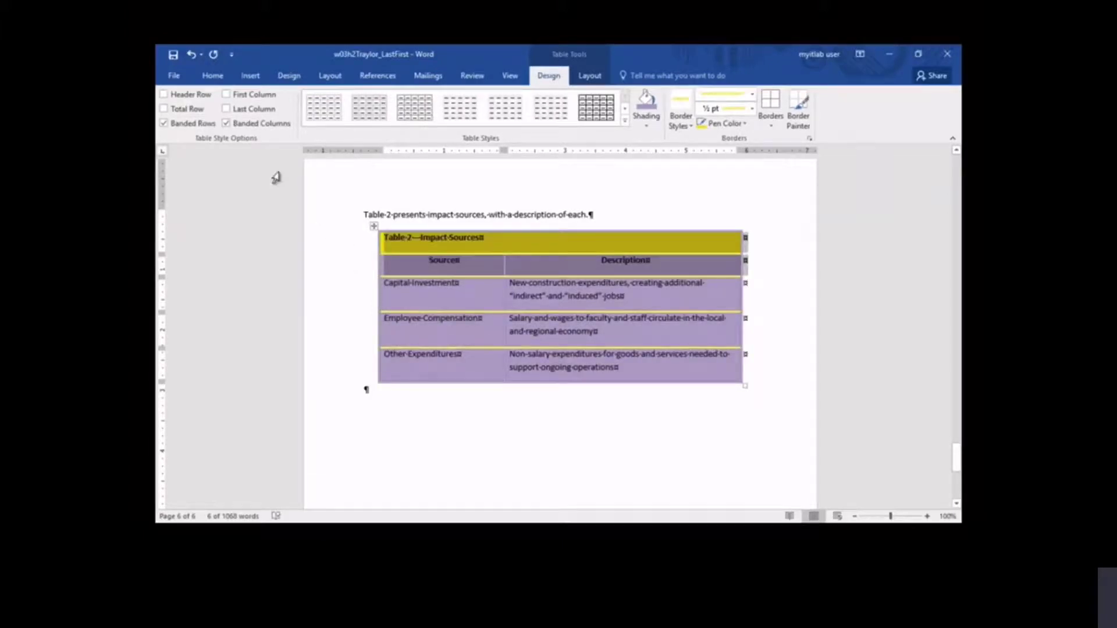
pyautogui.click(589, 75)
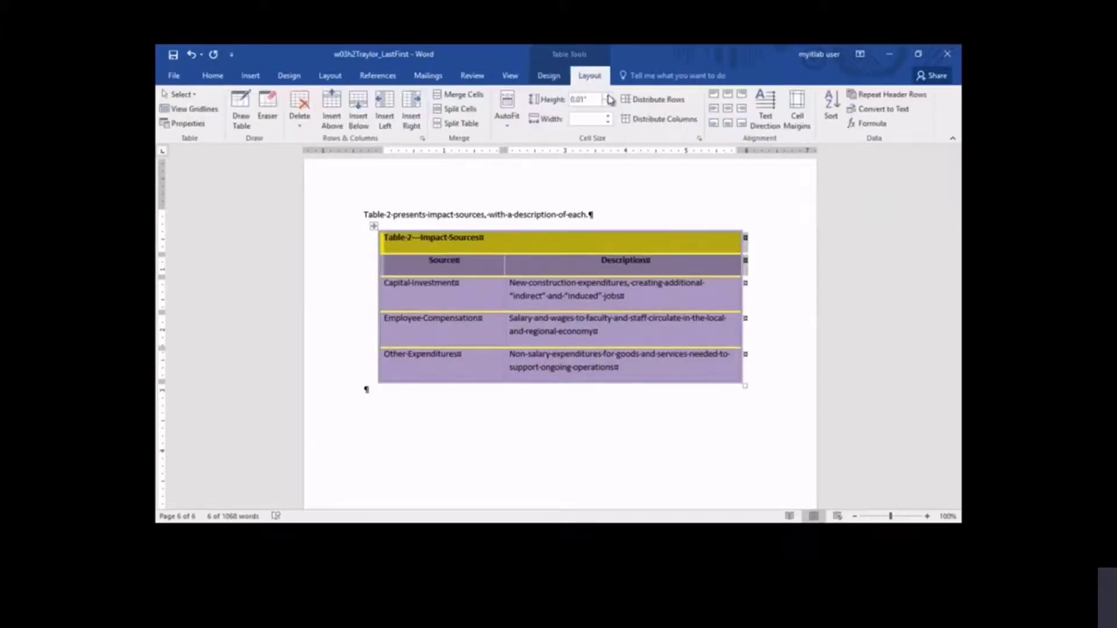
pyautogui.click(608, 97)
pyautogui.click(609, 97)
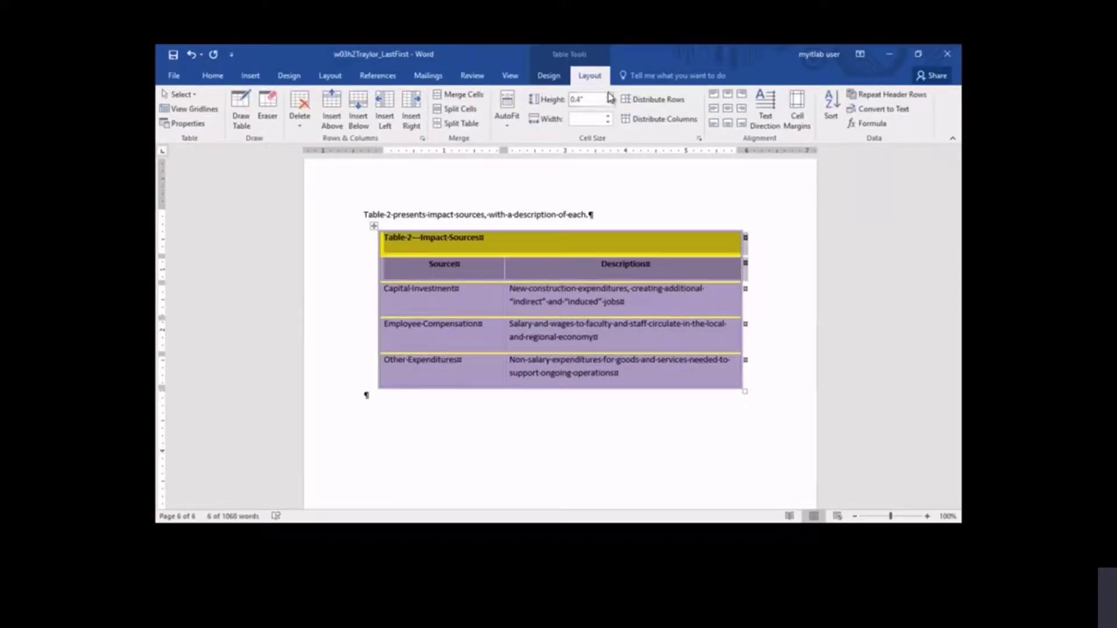
# Paint yellow horizontal borders in Table 1 with the Border Painter, from below the column headings down to above the Total row.
pyautogui.click(549, 76)
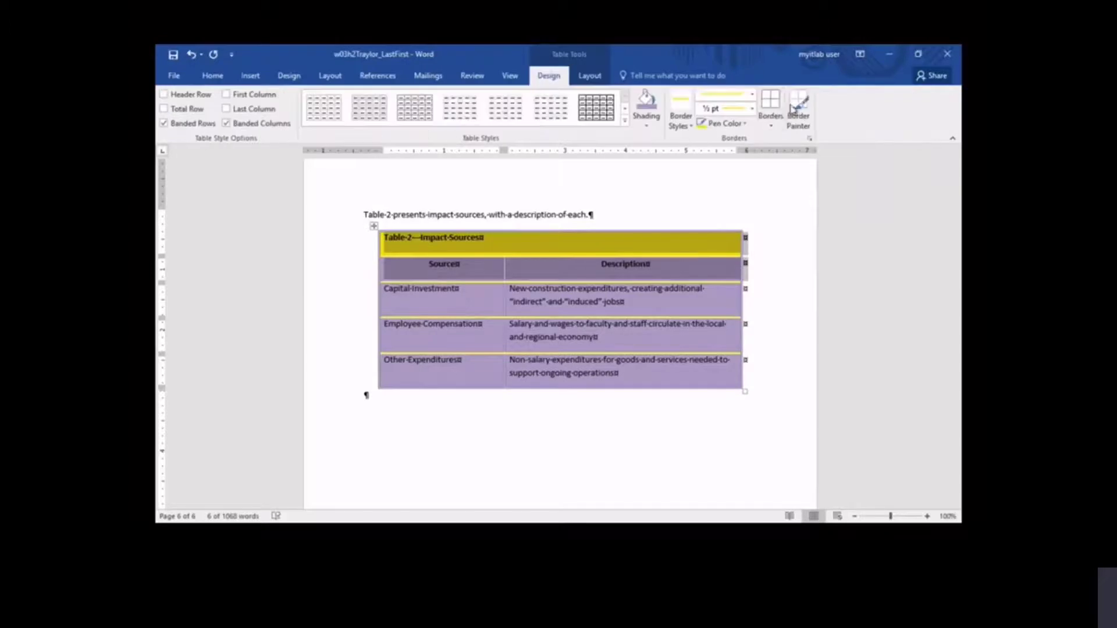
pyautogui.click(799, 107)
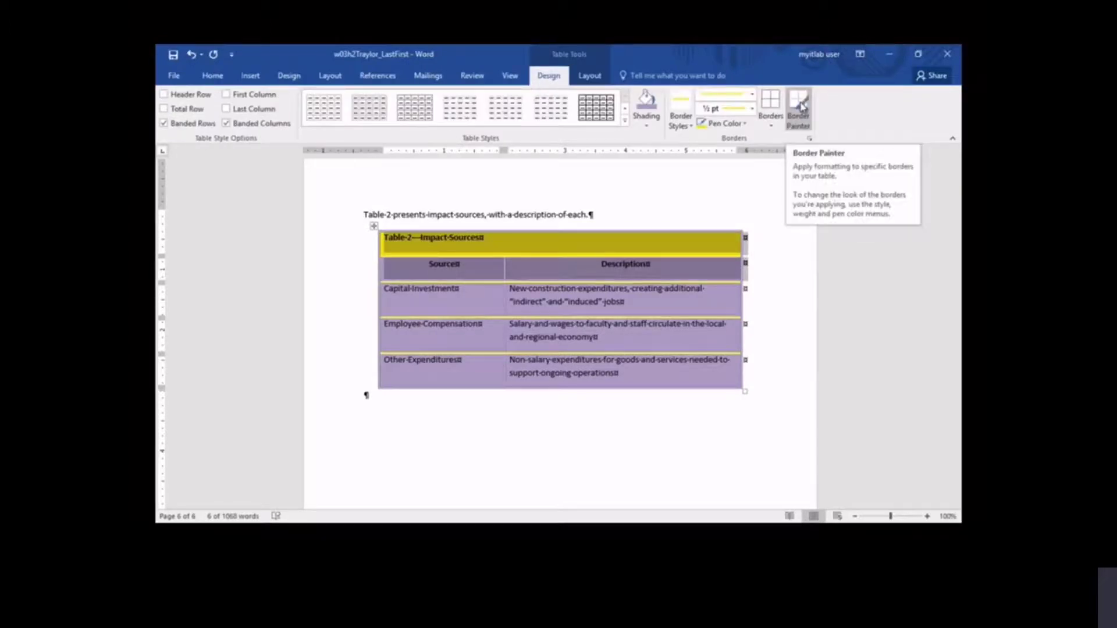
pyautogui.click(801, 106)
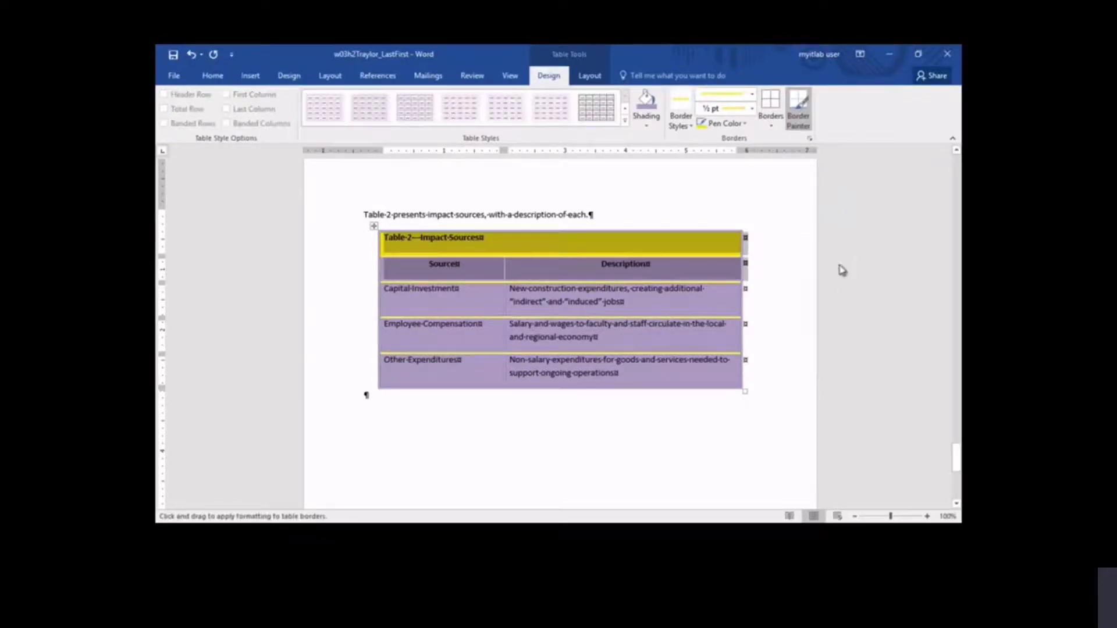
pyautogui.scroll(10, 843, 268)
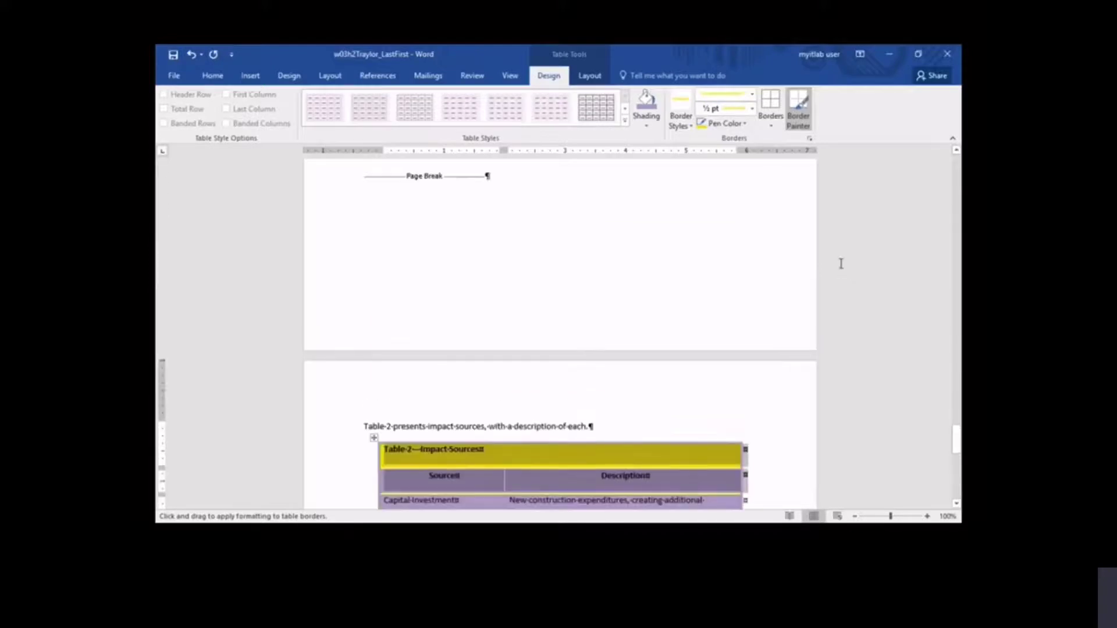
pyautogui.scroll(2, 840, 263)
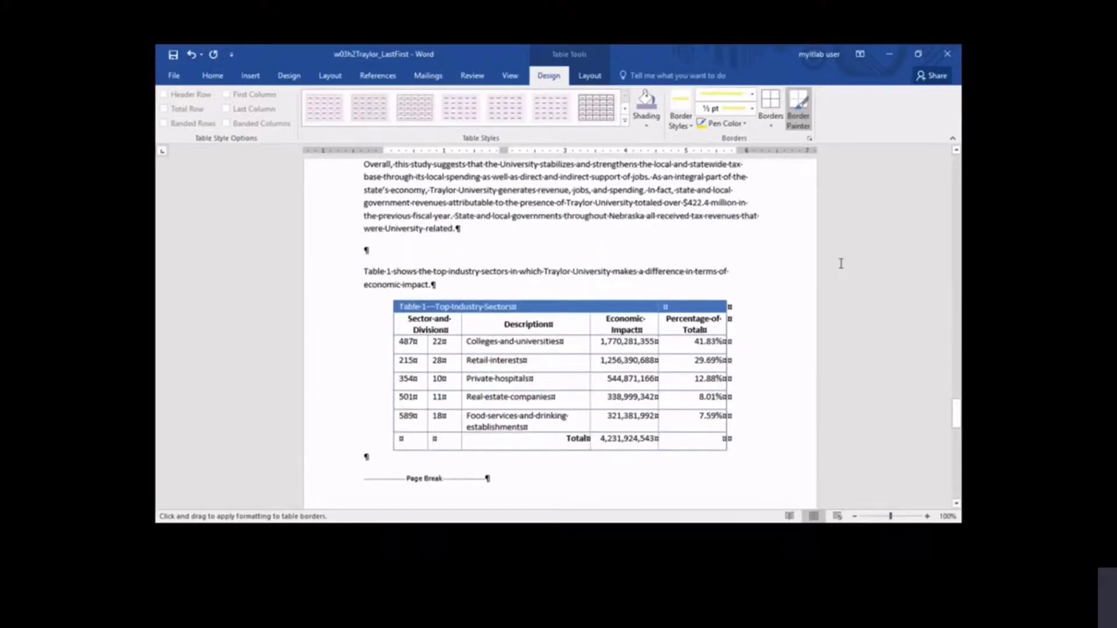
pyautogui.click(409, 336)
pyautogui.moveTo(413, 333); pyautogui.dragTo(726, 334)
pyautogui.moveTo(442, 354); pyautogui.dragTo(725, 353)
pyautogui.moveTo(429, 365); pyautogui.dragTo(724, 364)
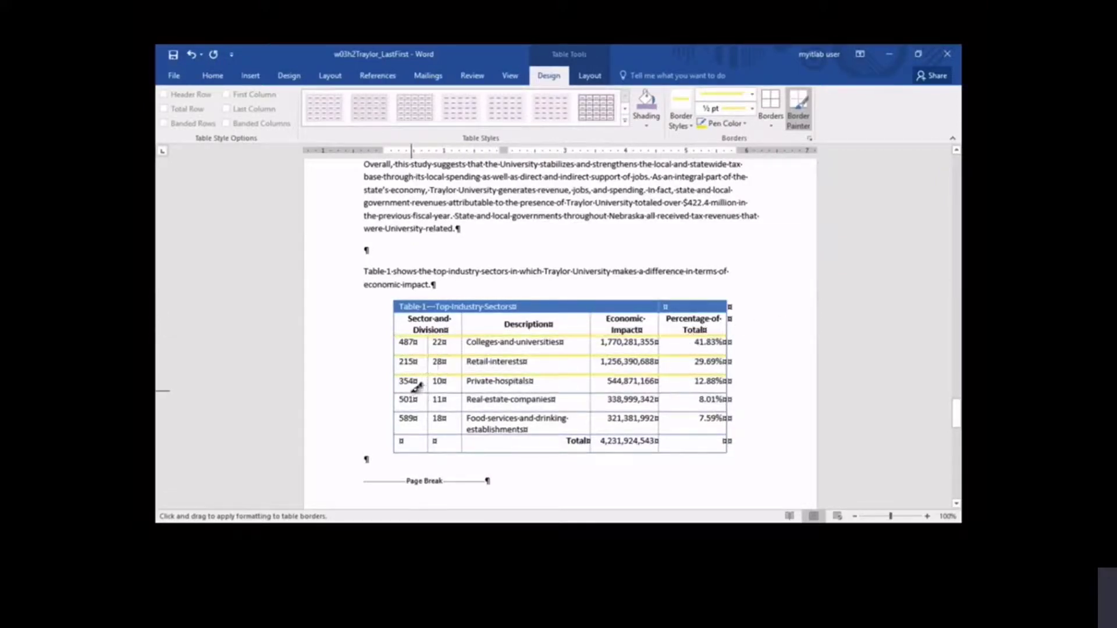
pyautogui.moveTo(418, 390); pyautogui.dragTo(726, 390)
pyautogui.moveTo(419, 412); pyautogui.dragTo(726, 413)
pyautogui.moveTo(436, 437); pyautogui.dragTo(724, 436)
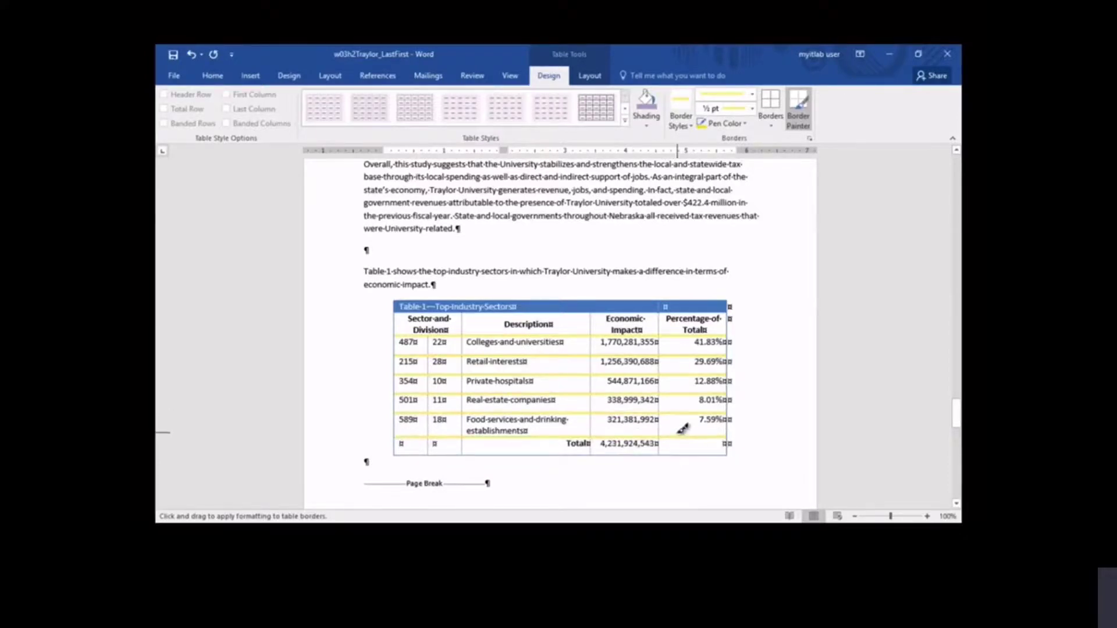
pyautogui.press('Escape')
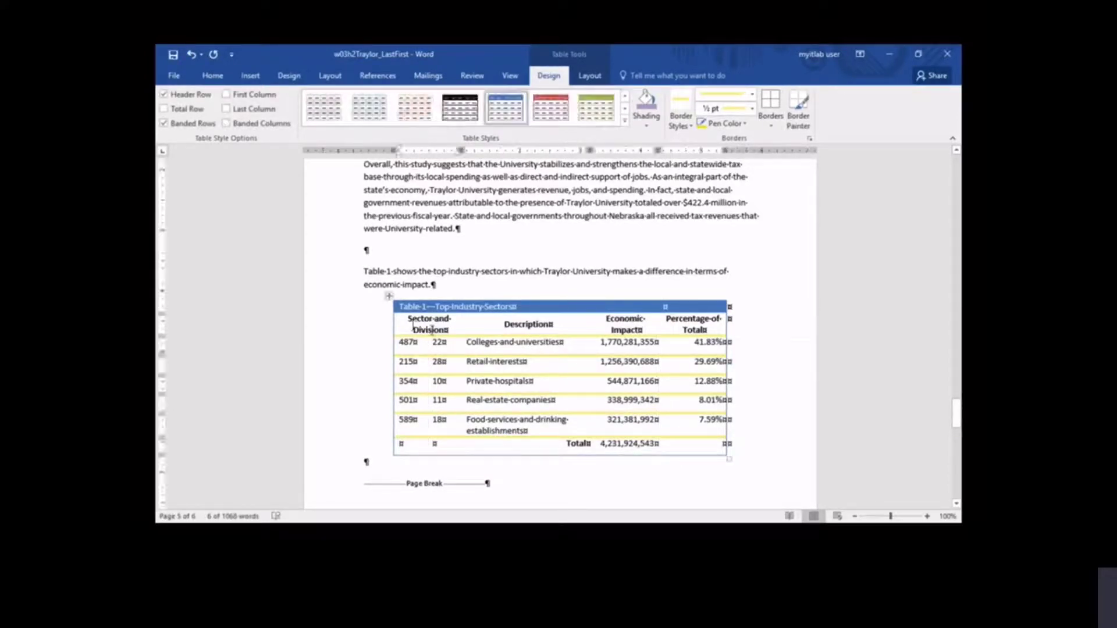
# Apply an outside border to Table 1 using the thickest purple theme border style.
pyautogui.click(388, 298)
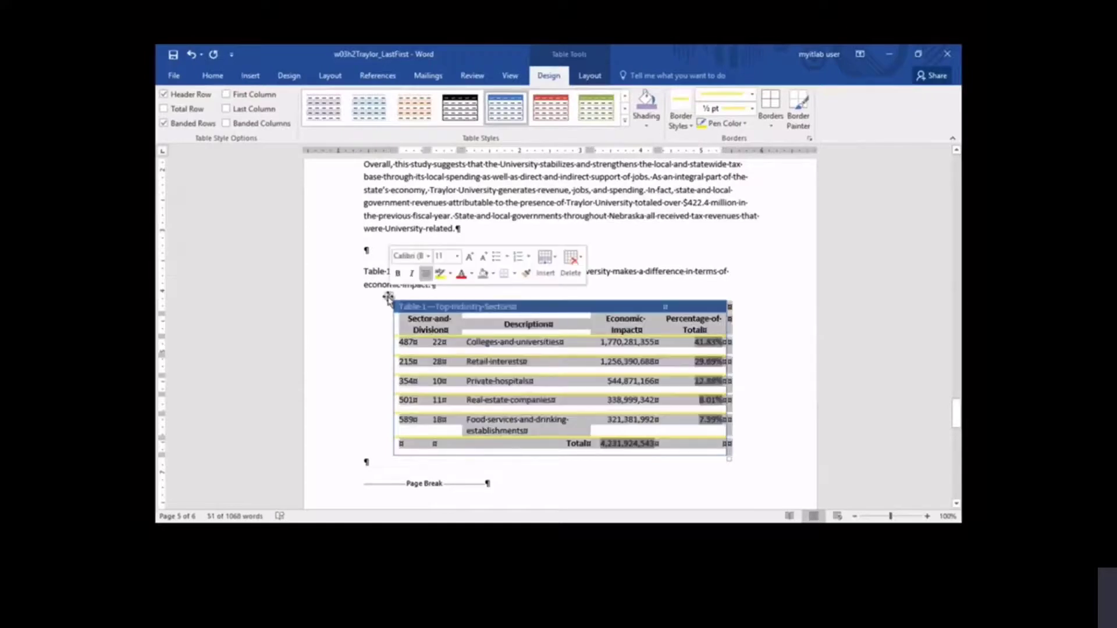
pyautogui.click(688, 128)
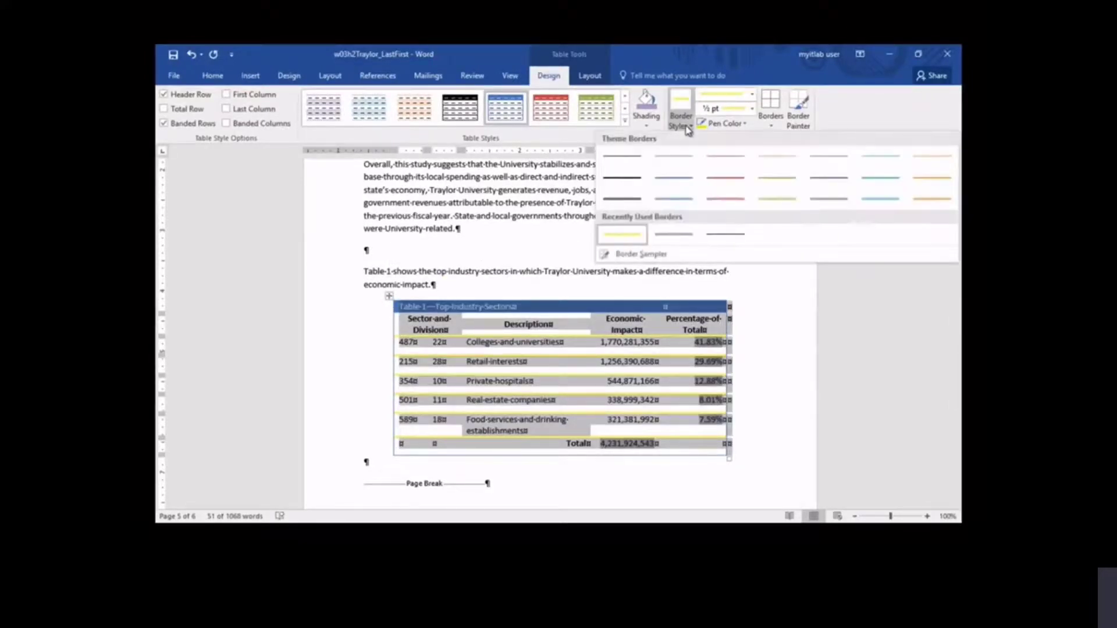
pyautogui.click(829, 201)
pyautogui.click(771, 121)
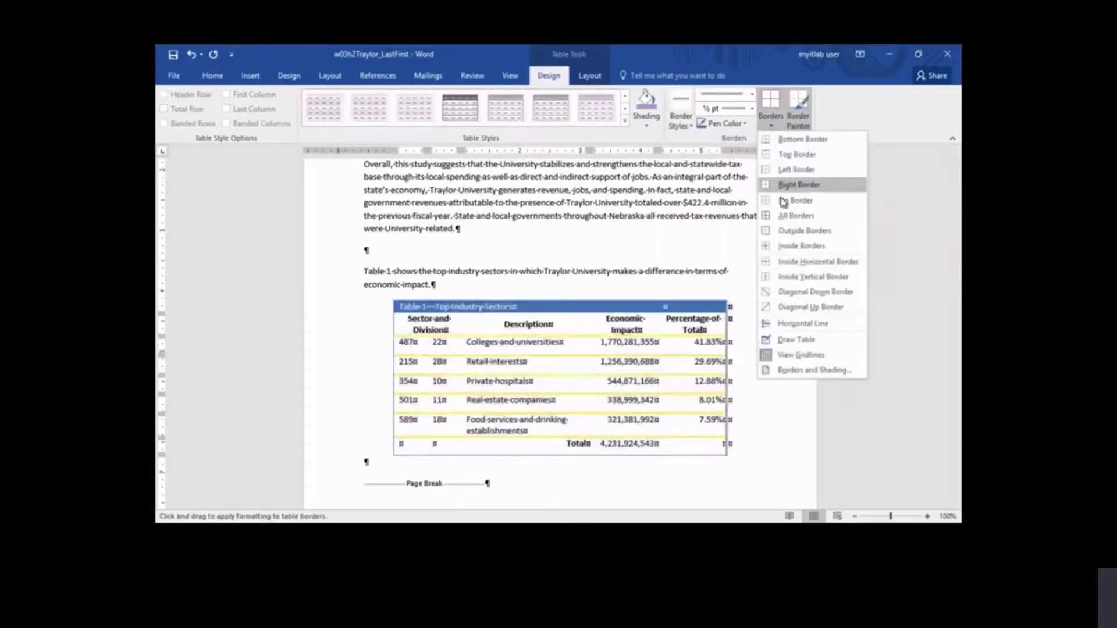
pyautogui.click(788, 231)
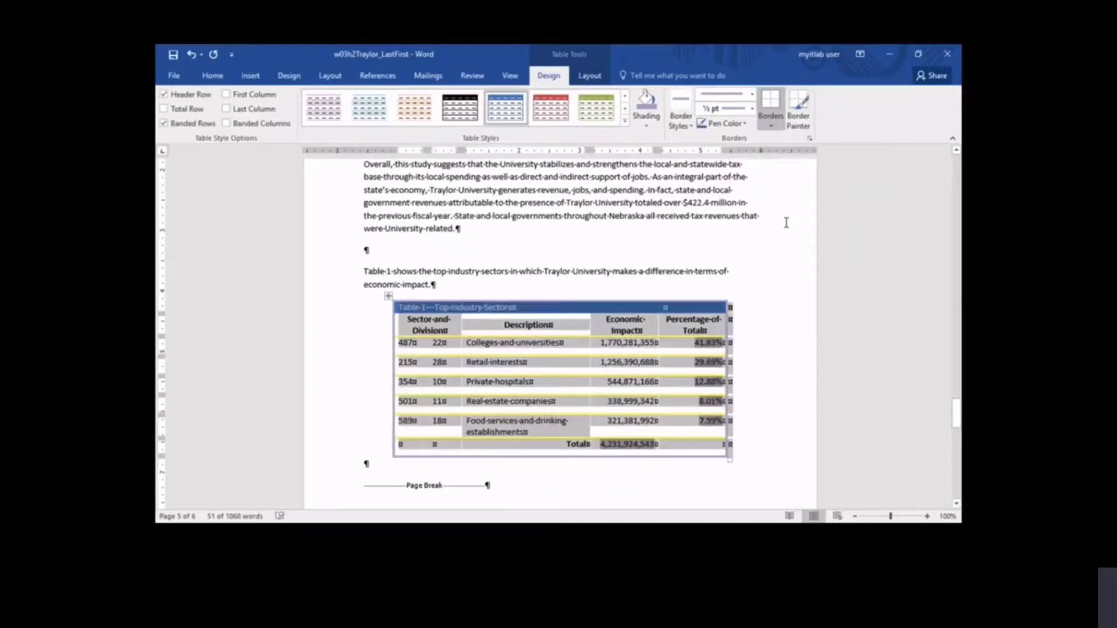
# Shade Table 1's title row with the purple theme color and all rows beneath it with a medium-light purple theme color.
pyautogui.click(385, 307)
pyautogui.click(646, 119)
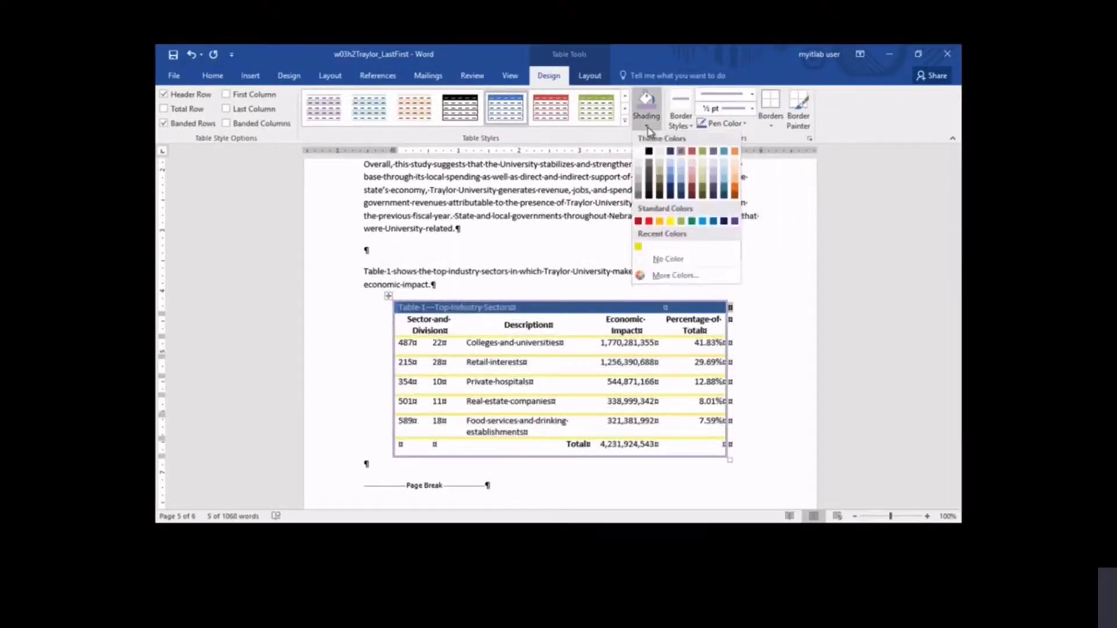
pyautogui.click(713, 152)
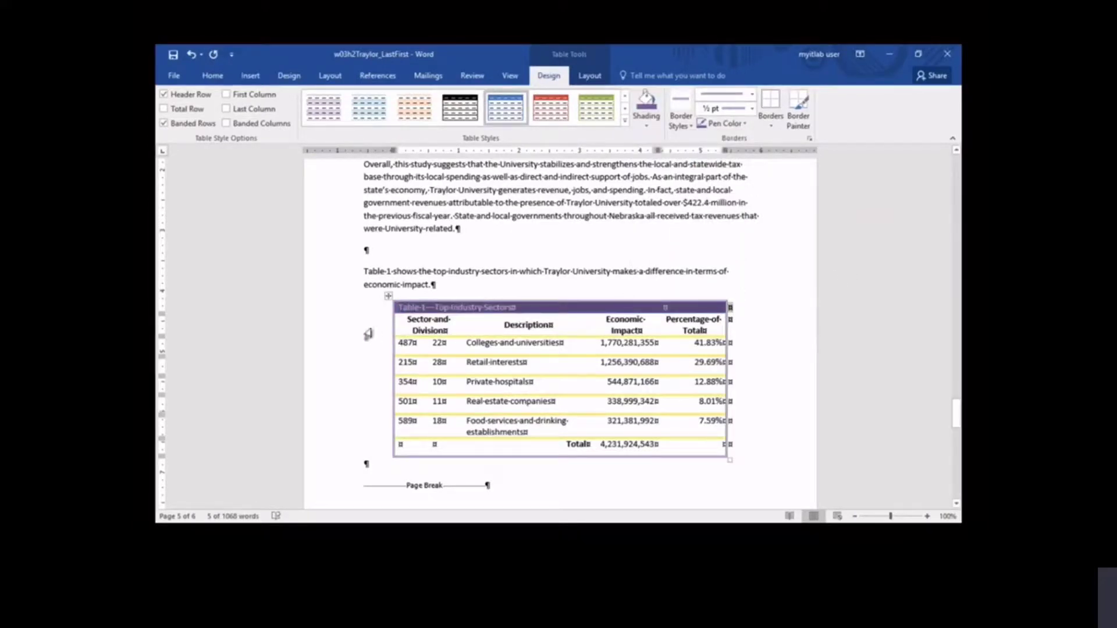
pyautogui.moveTo(368, 329); pyautogui.dragTo(369, 444)
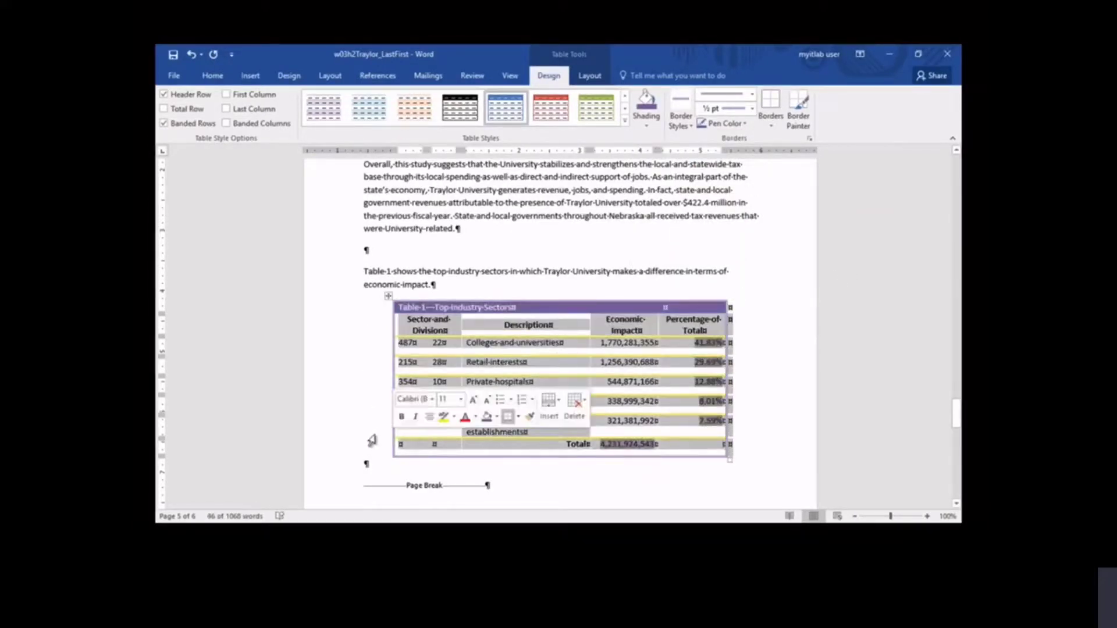
pyautogui.click(643, 129)
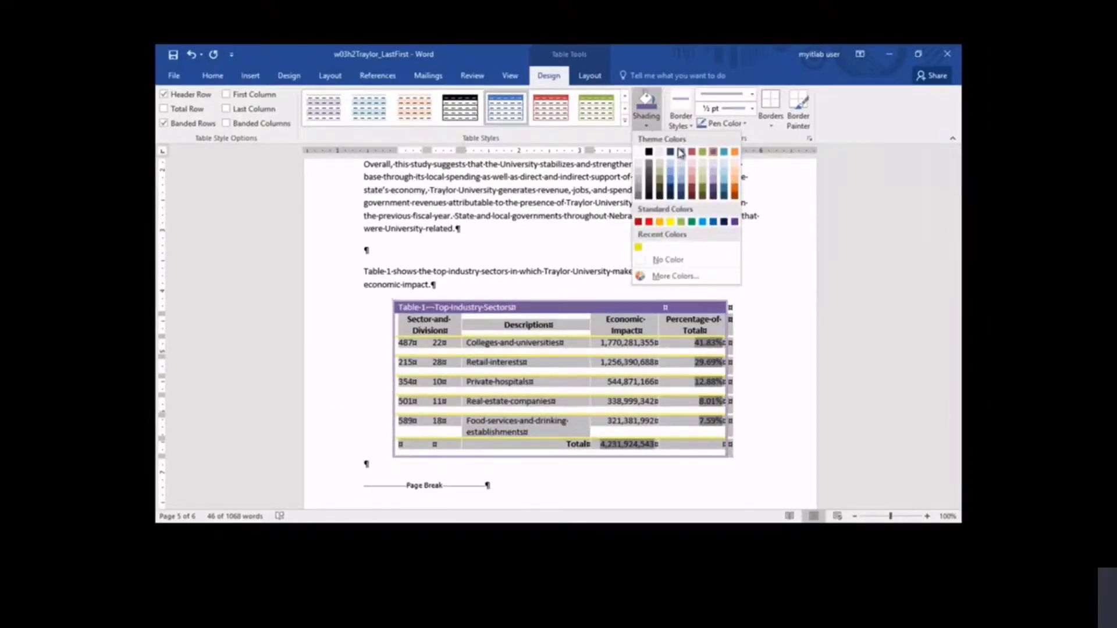
pyautogui.click(713, 178)
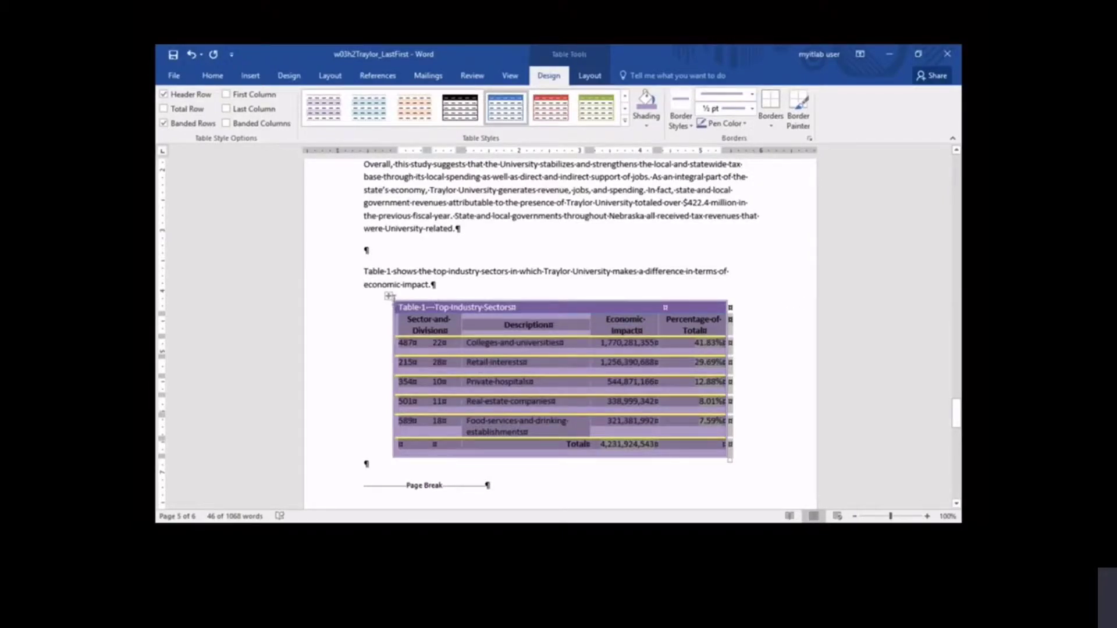
# Apply the All borders setting to the whole of Table 1 with a single solid purple line 1 pt wide.
pyautogui.click(389, 296)
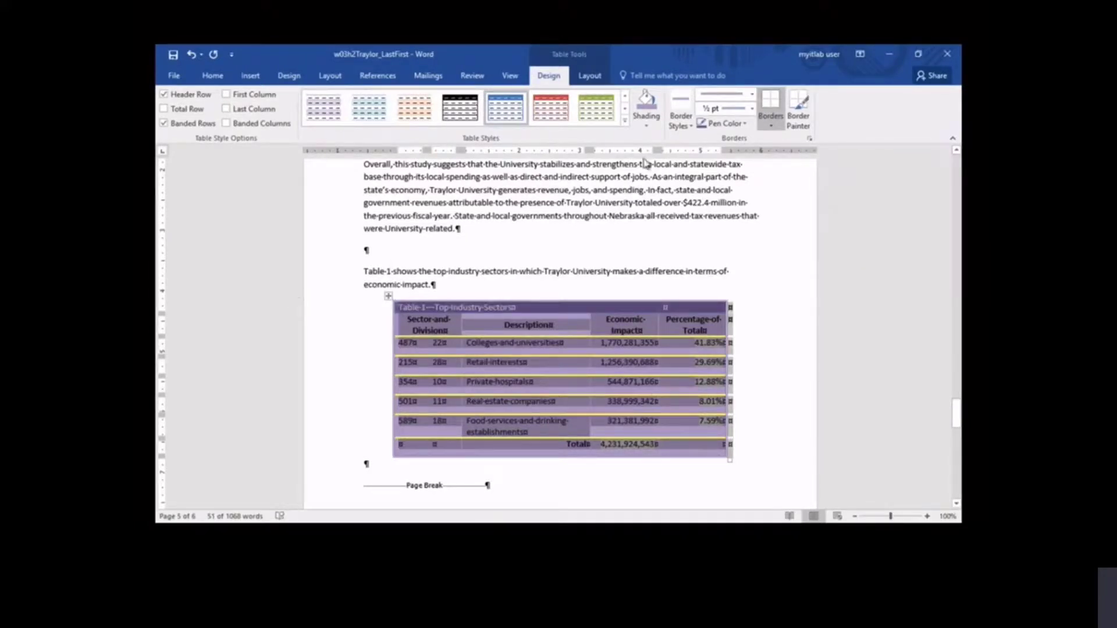
pyautogui.click(771, 124)
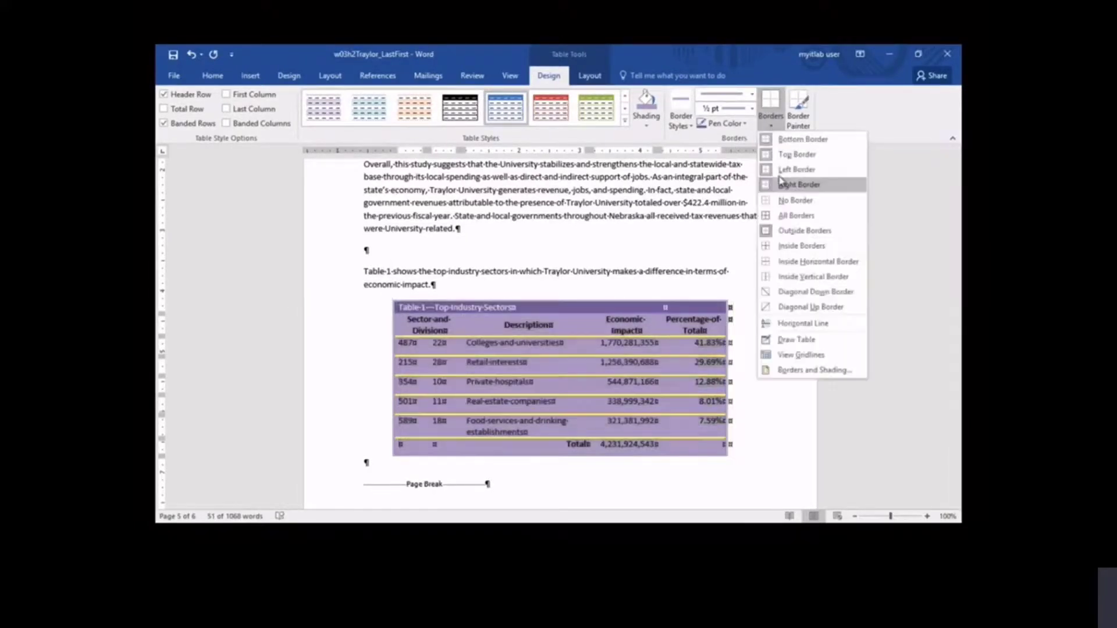
pyautogui.click(787, 370)
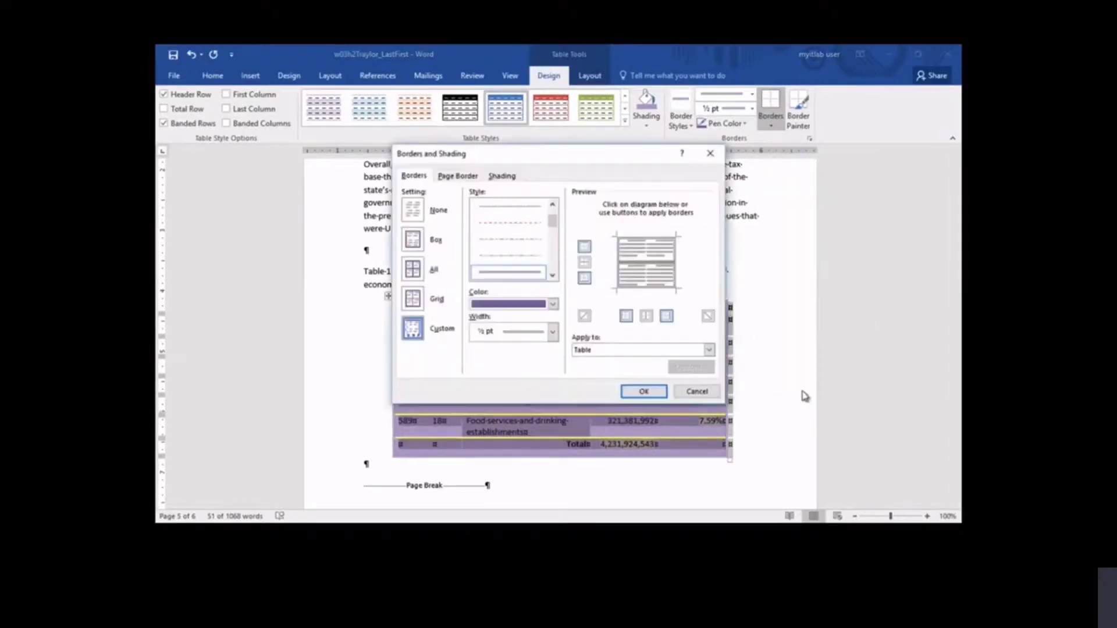
pyautogui.click(413, 269)
pyautogui.moveTo(553, 230); pyautogui.dragTo(554, 216)
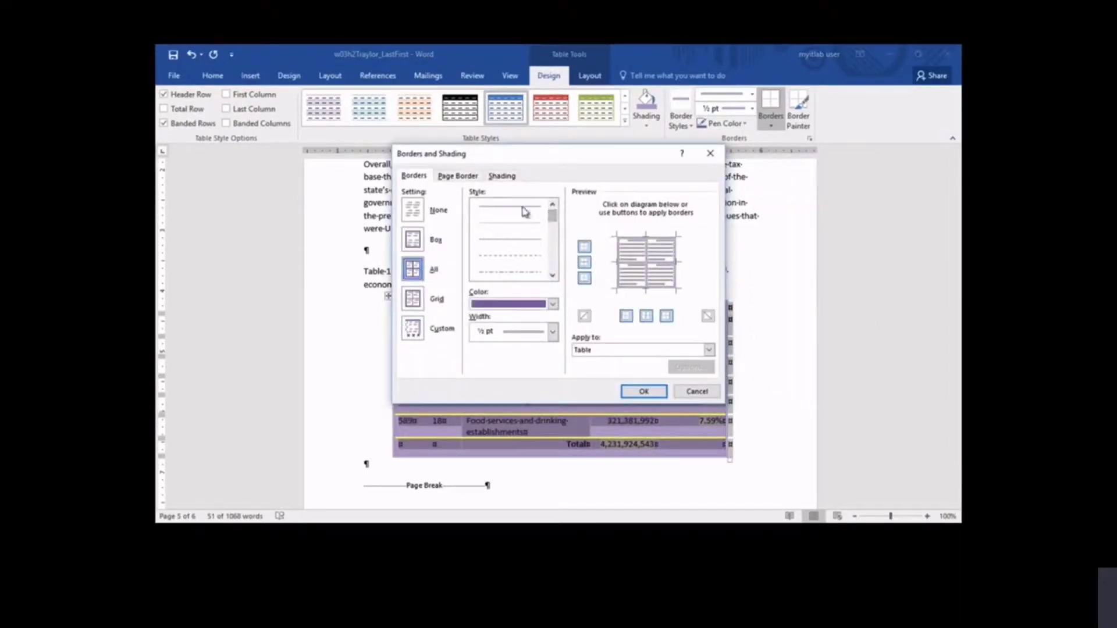
pyautogui.click(524, 211)
pyautogui.click(553, 332)
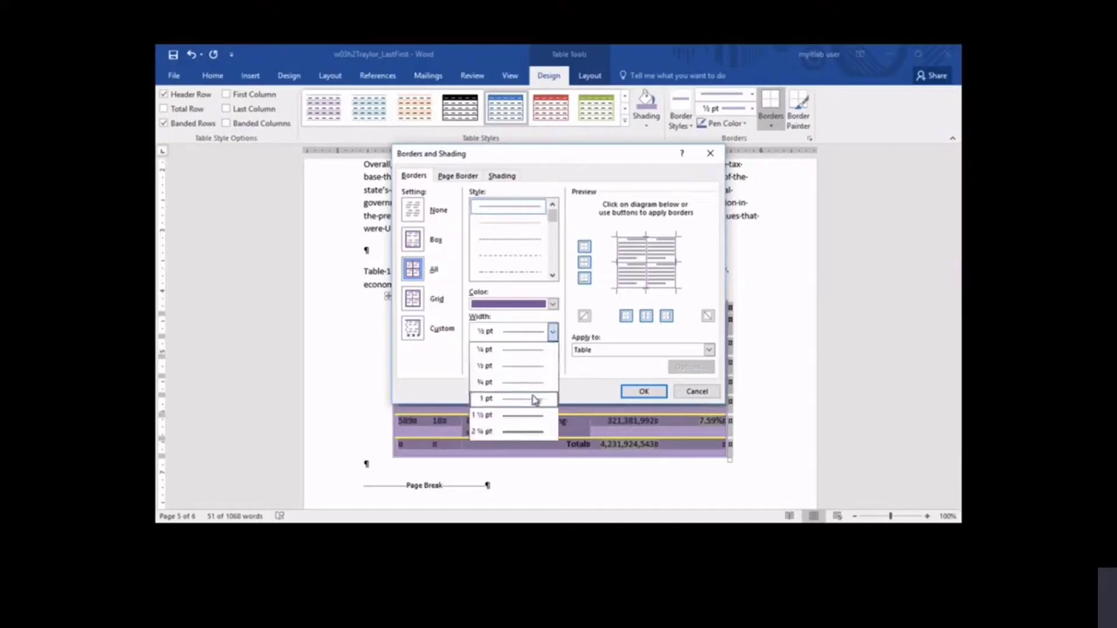
pyautogui.click(534, 399)
pyautogui.click(644, 391)
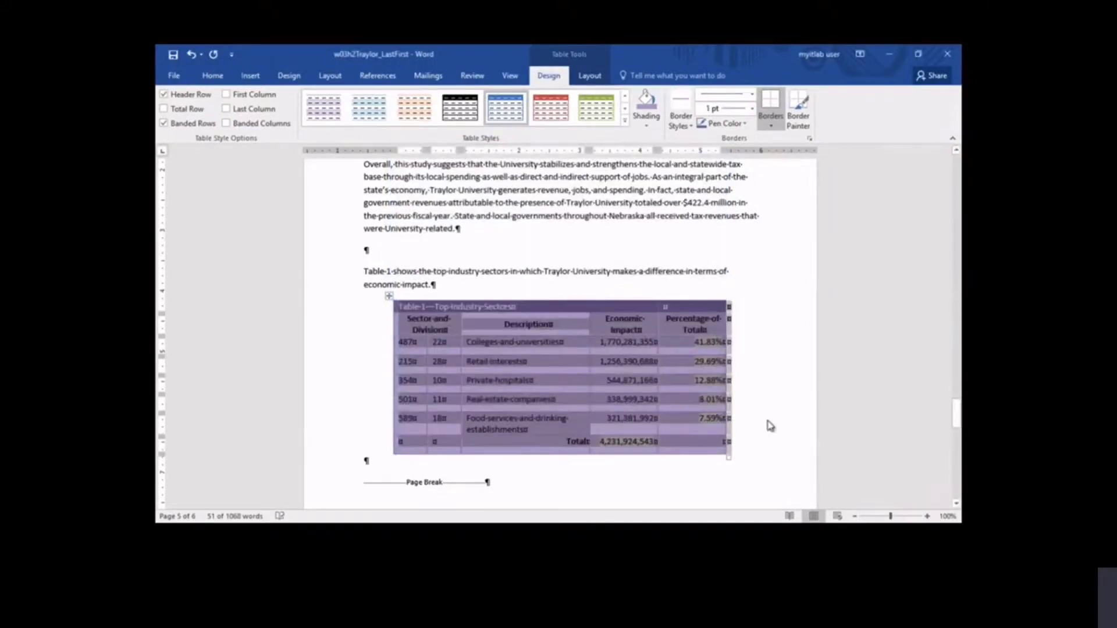
# Insert the caption "Table 1: Economic Impact by Industry" below Table 1 and increase its indent by one level.
pyautogui.click(512, 298)
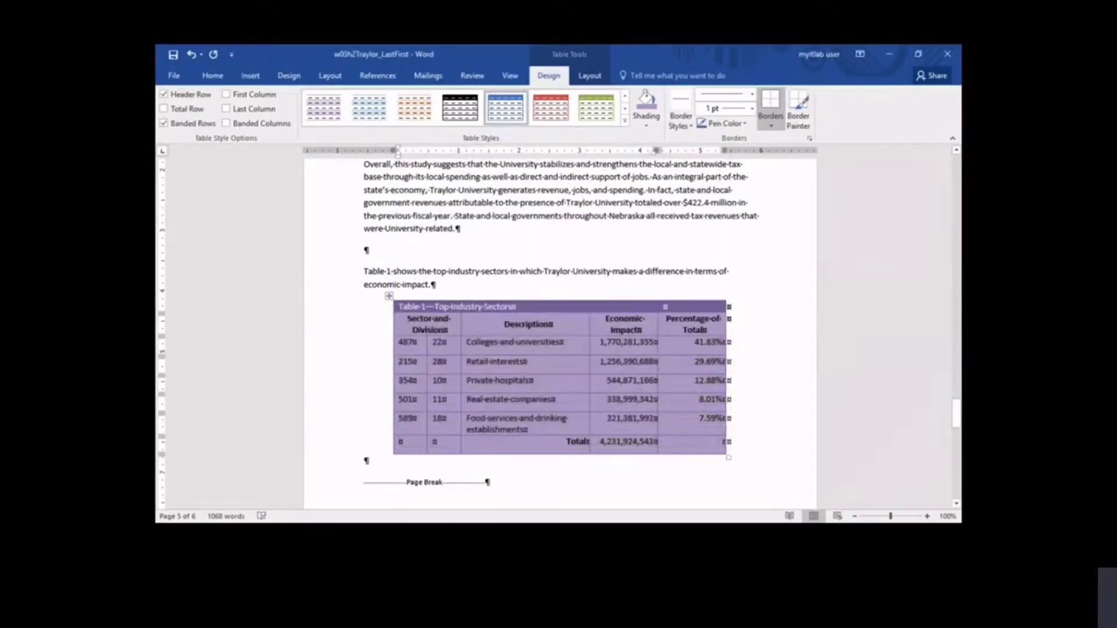
pyautogui.click(389, 79)
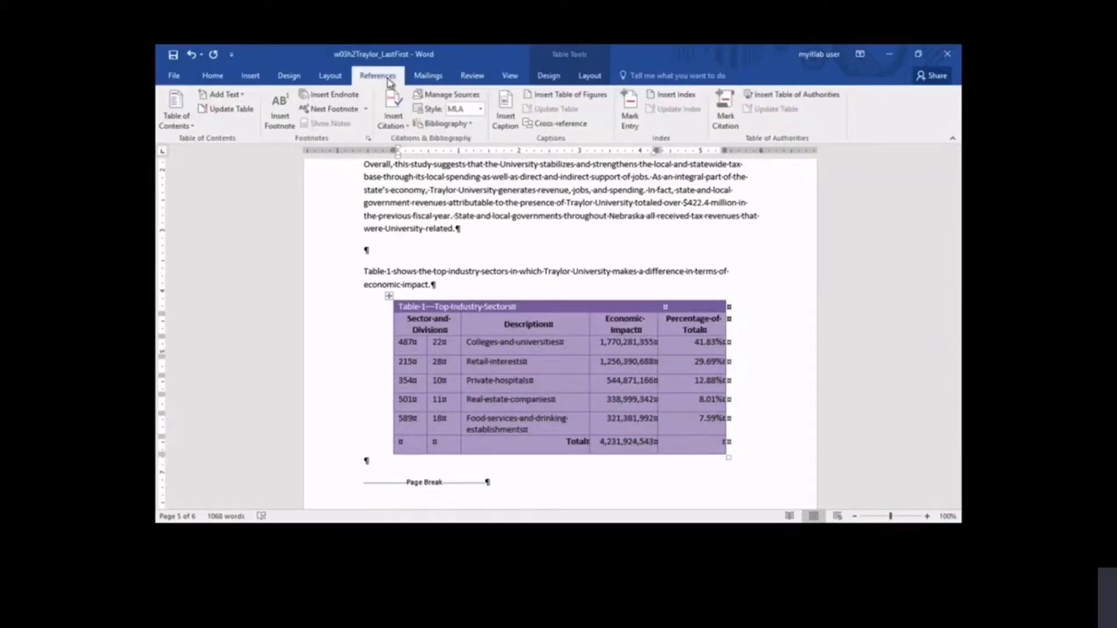
pyautogui.click(507, 107)
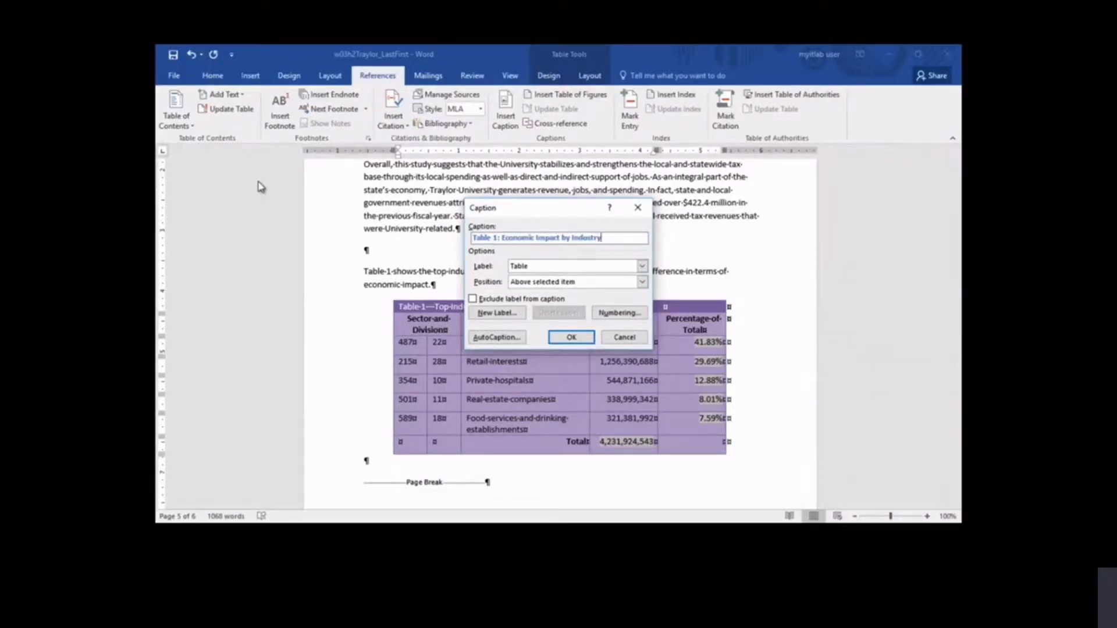
pyautogui.click(642, 282)
pyautogui.click(620, 303)
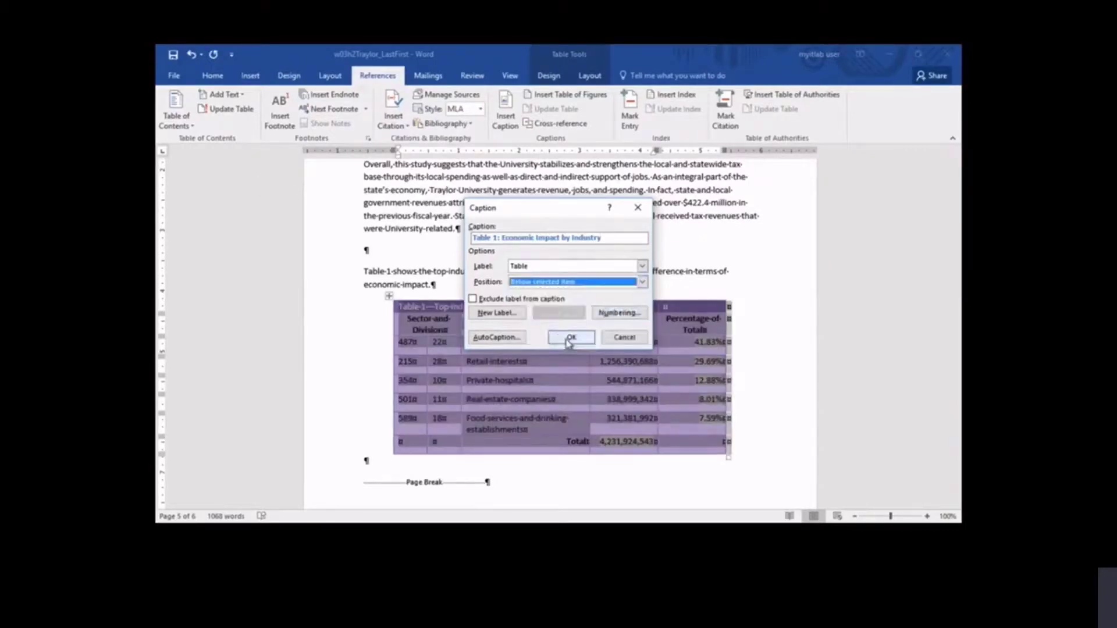
pyautogui.click(570, 340)
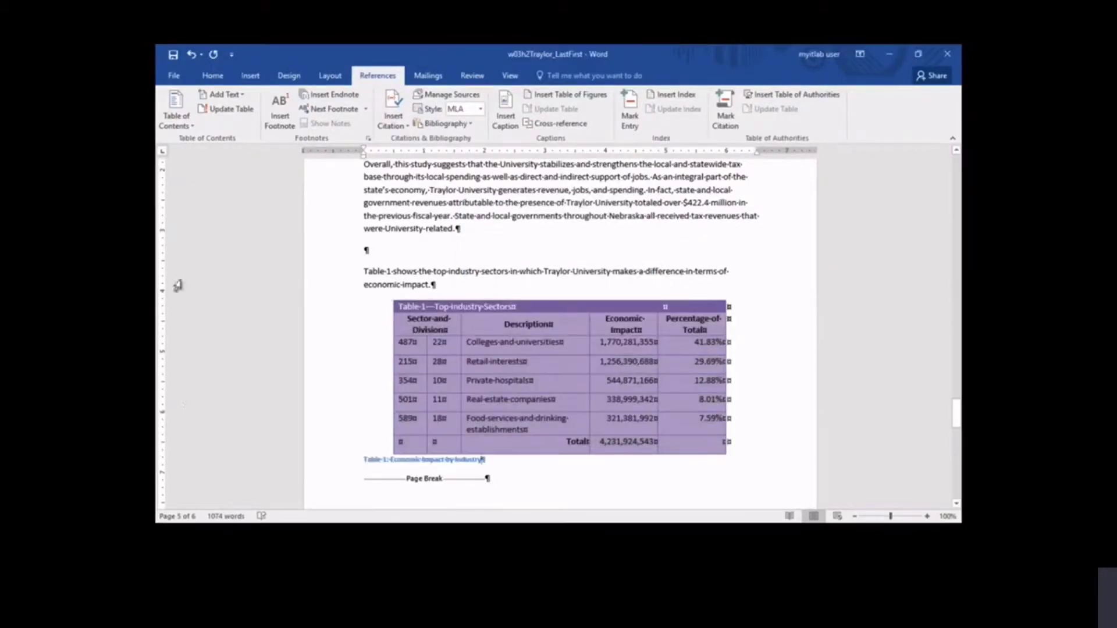
pyautogui.click(213, 76)
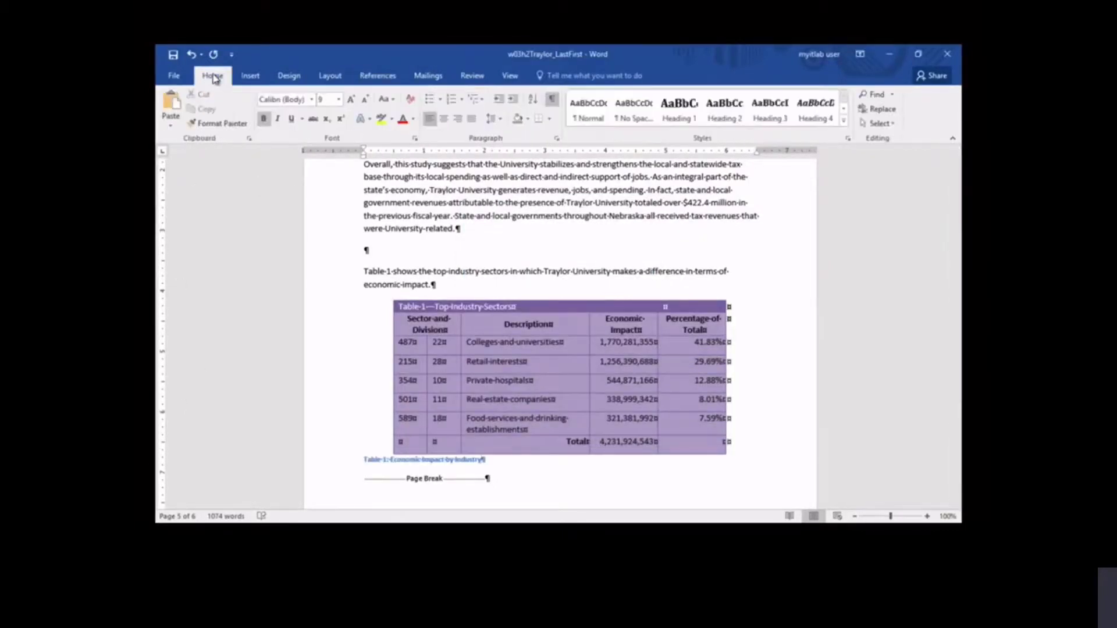
pyautogui.click(512, 99)
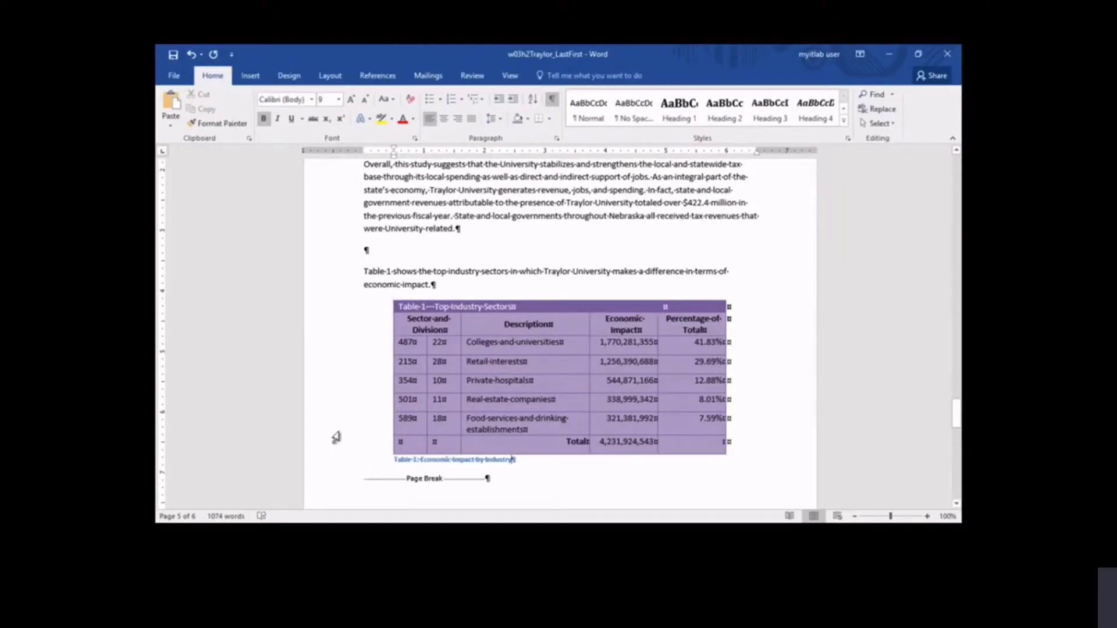
# Insert the caption "Table 2: Sources of Economic Impact" below Table 2.
pyautogui.scroll(-15, 336, 437)
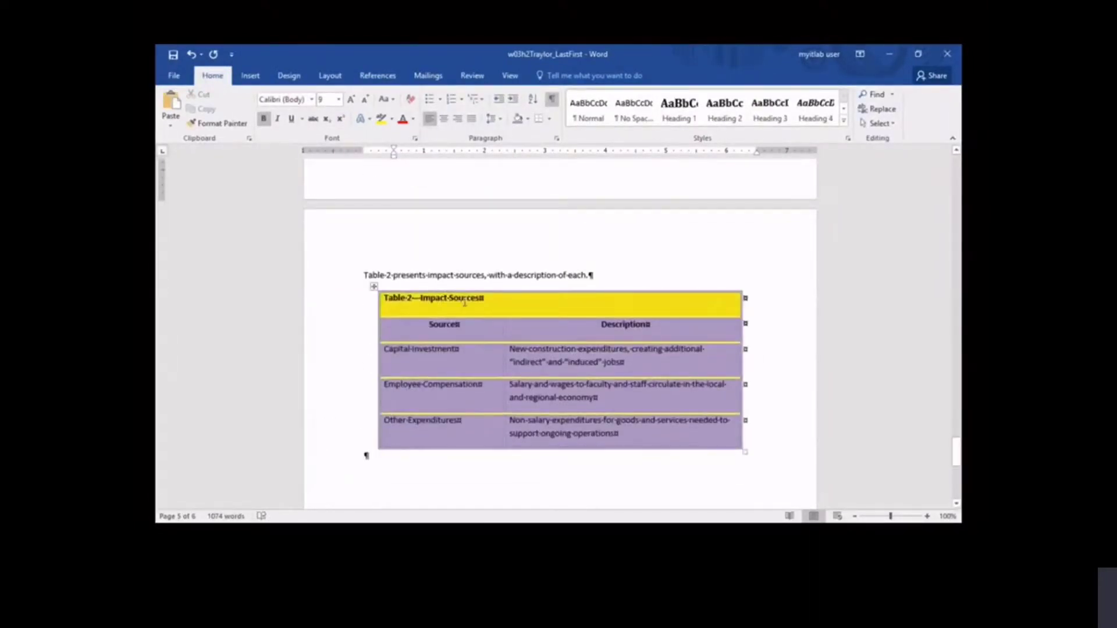
pyautogui.click(465, 301)
pyautogui.click(377, 75)
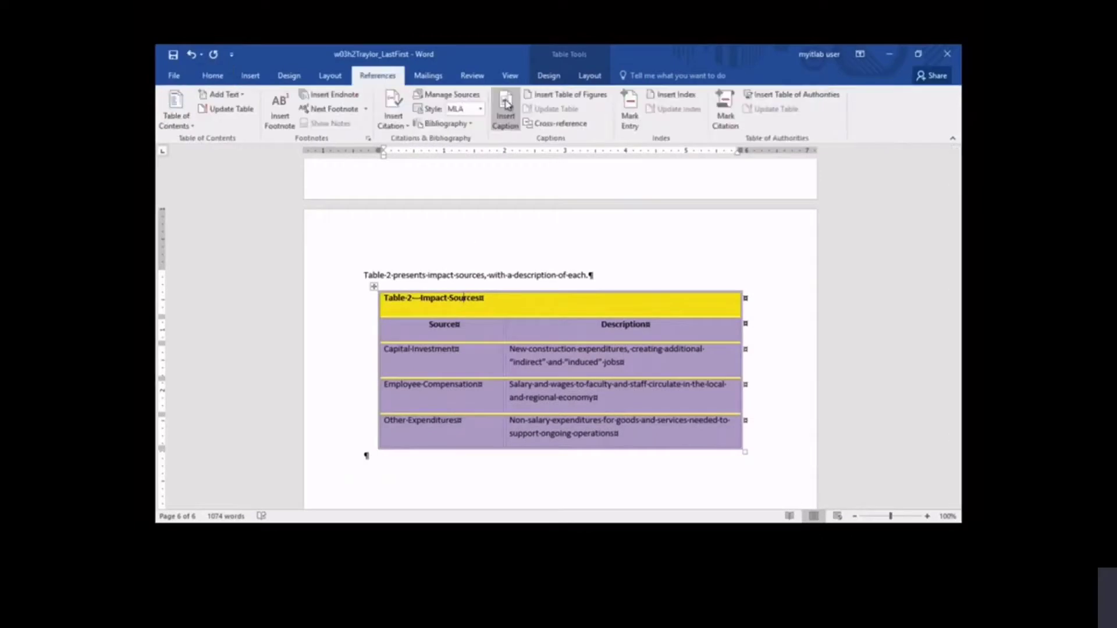
pyautogui.click(505, 111)
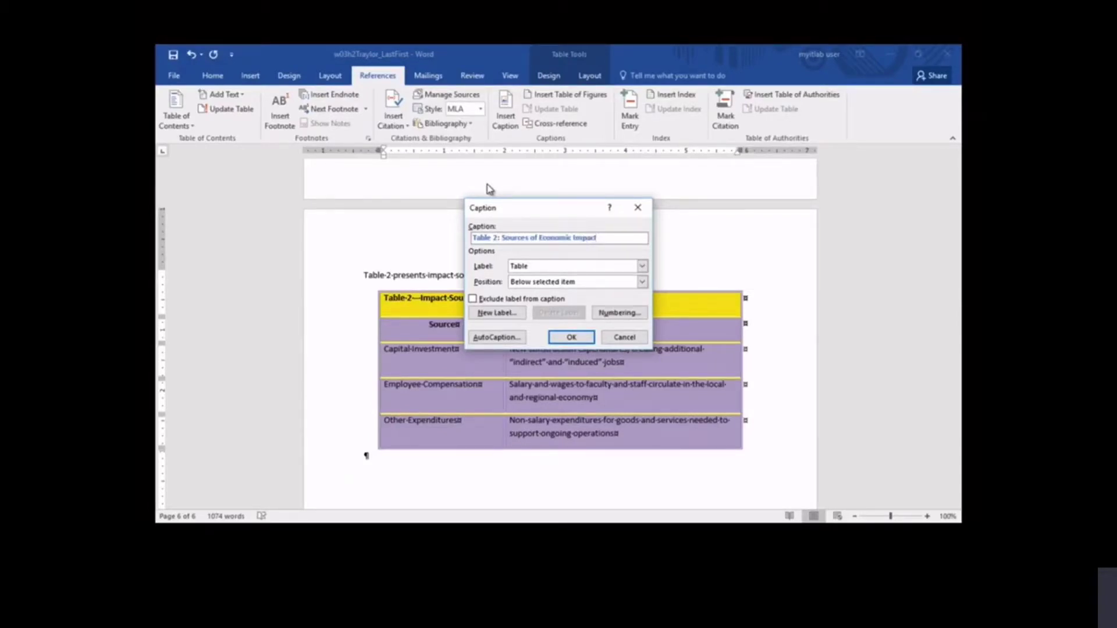
pyautogui.click(571, 337)
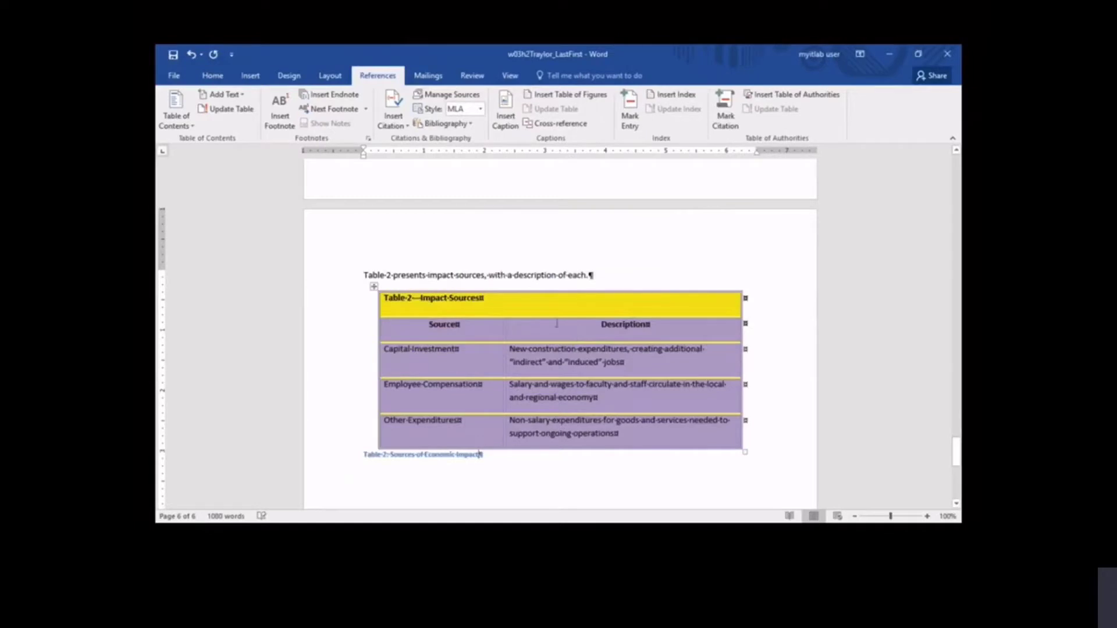
# Modify the Caption style to font size 11 with the purple Accent 4 theme font color.
pyautogui.click(211, 82)
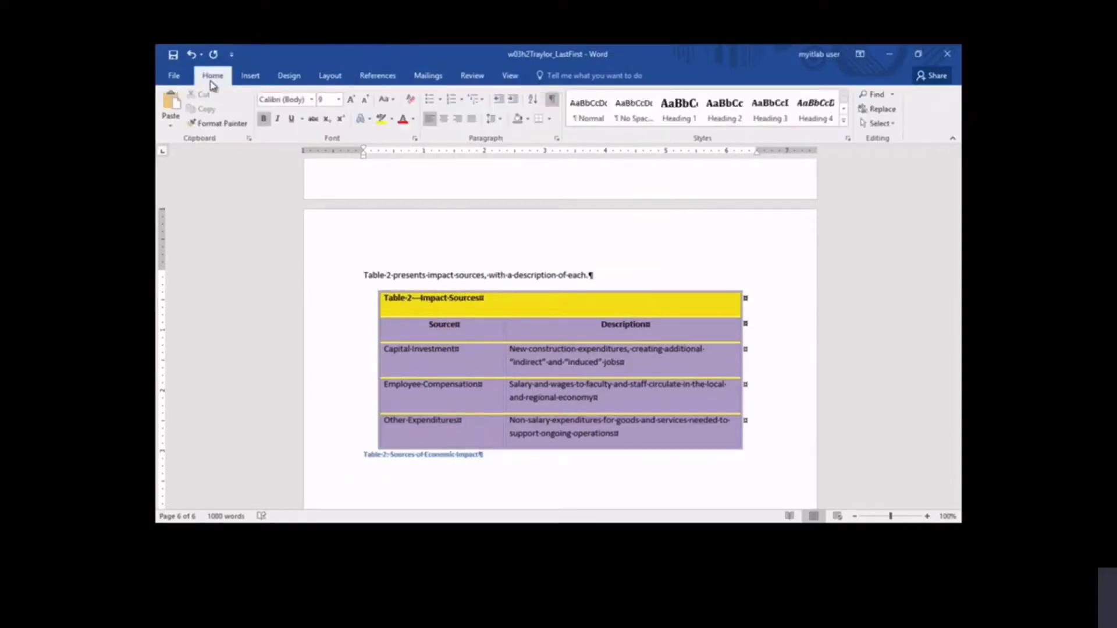
pyautogui.click(852, 140)
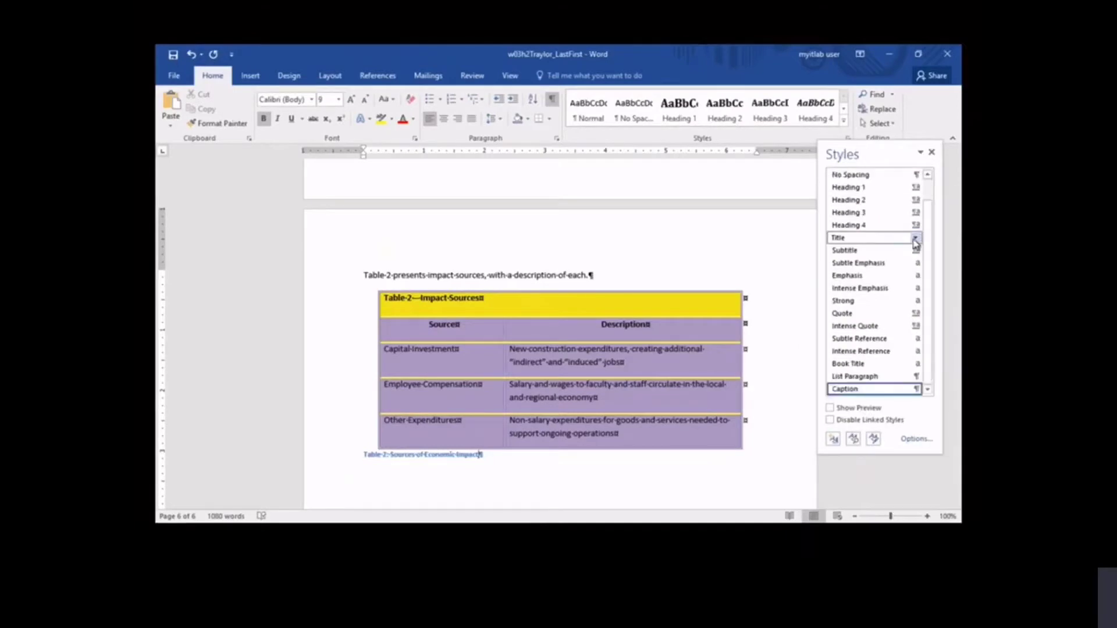
pyautogui.click(916, 390)
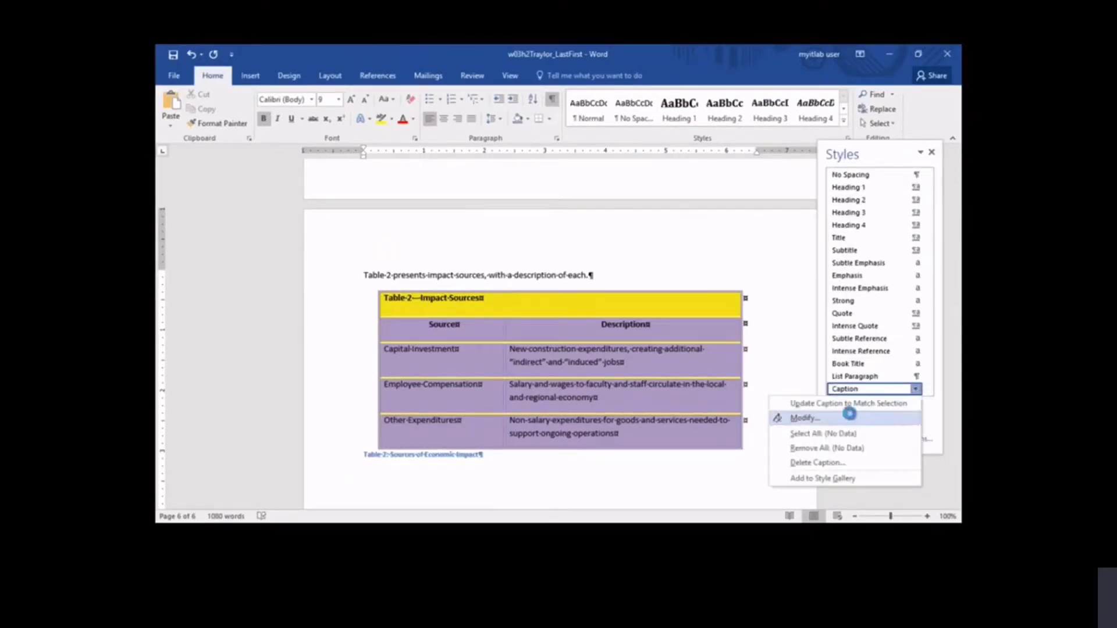
pyautogui.click(850, 418)
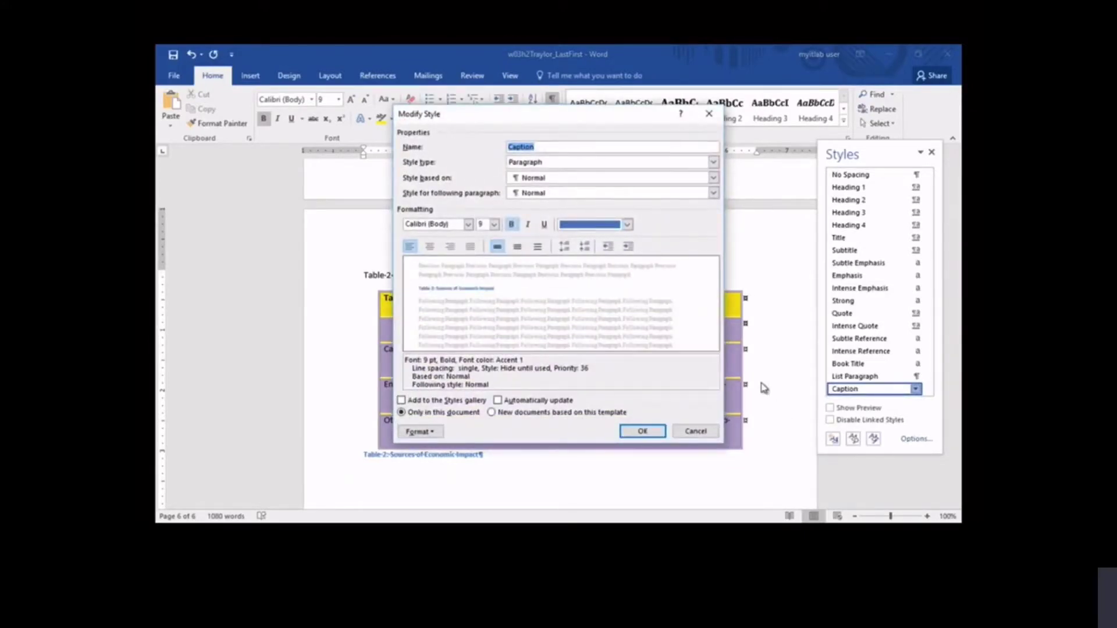
pyautogui.click(494, 225)
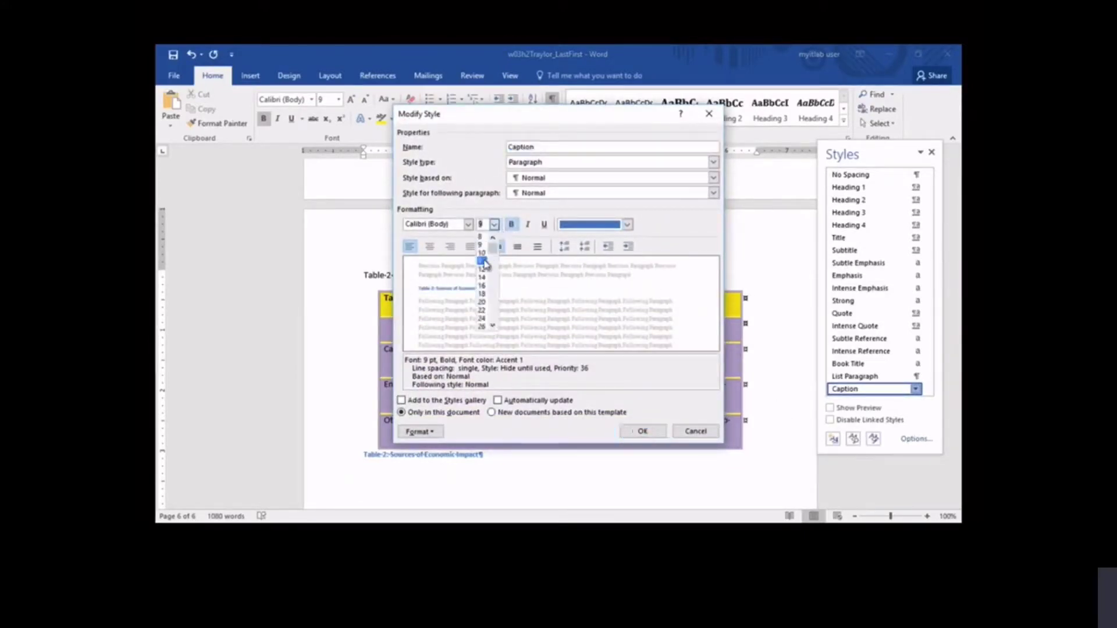
pyautogui.click(482, 261)
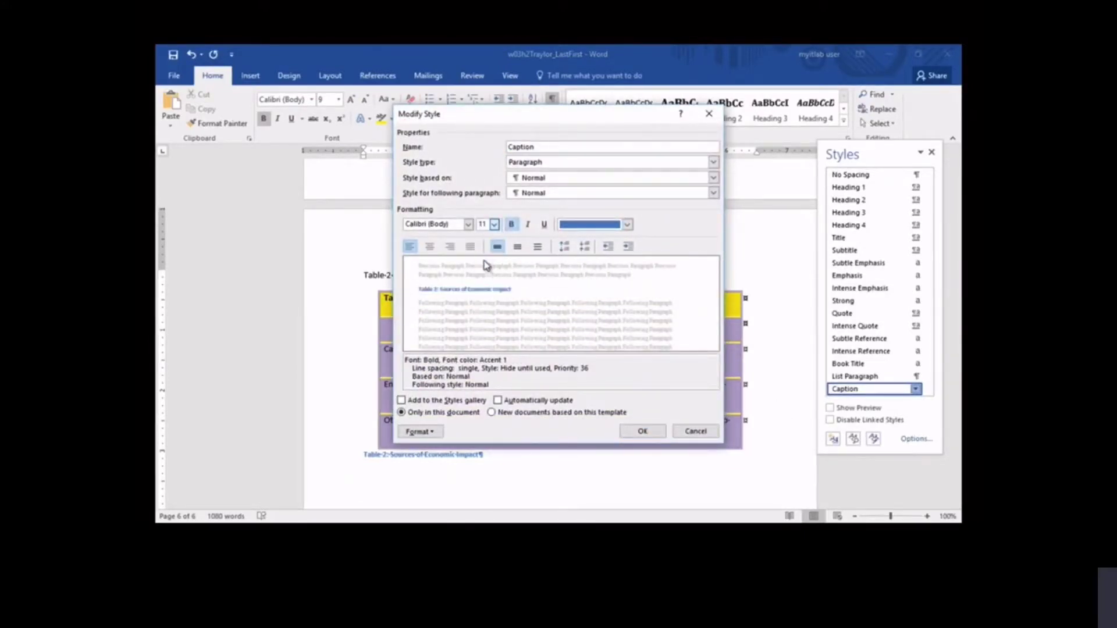
pyautogui.click(627, 225)
pyautogui.click(639, 267)
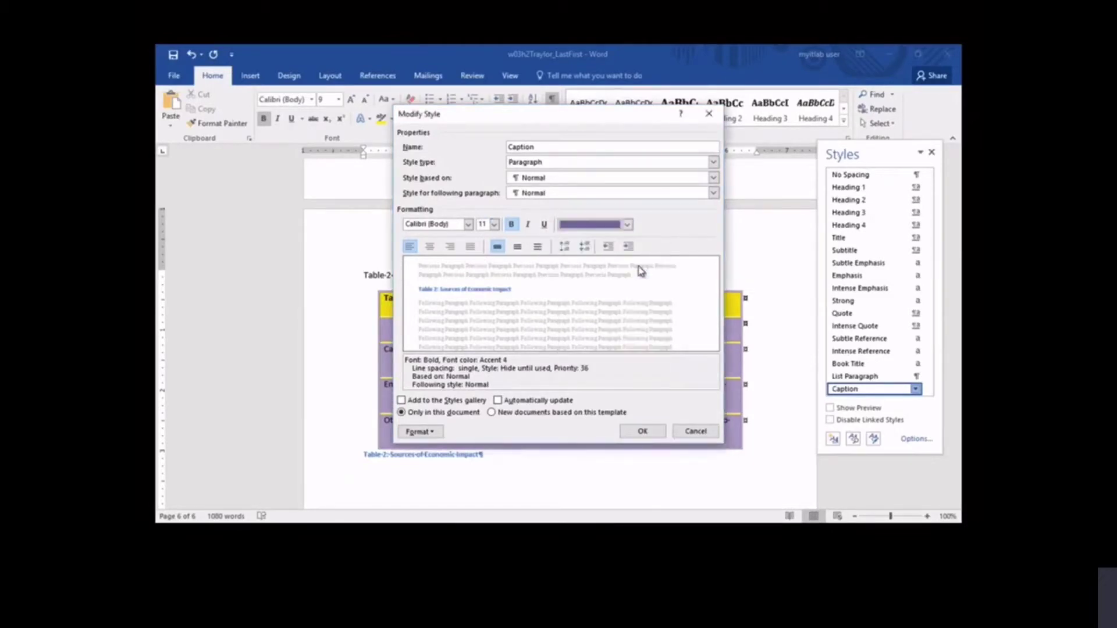
pyautogui.click(640, 431)
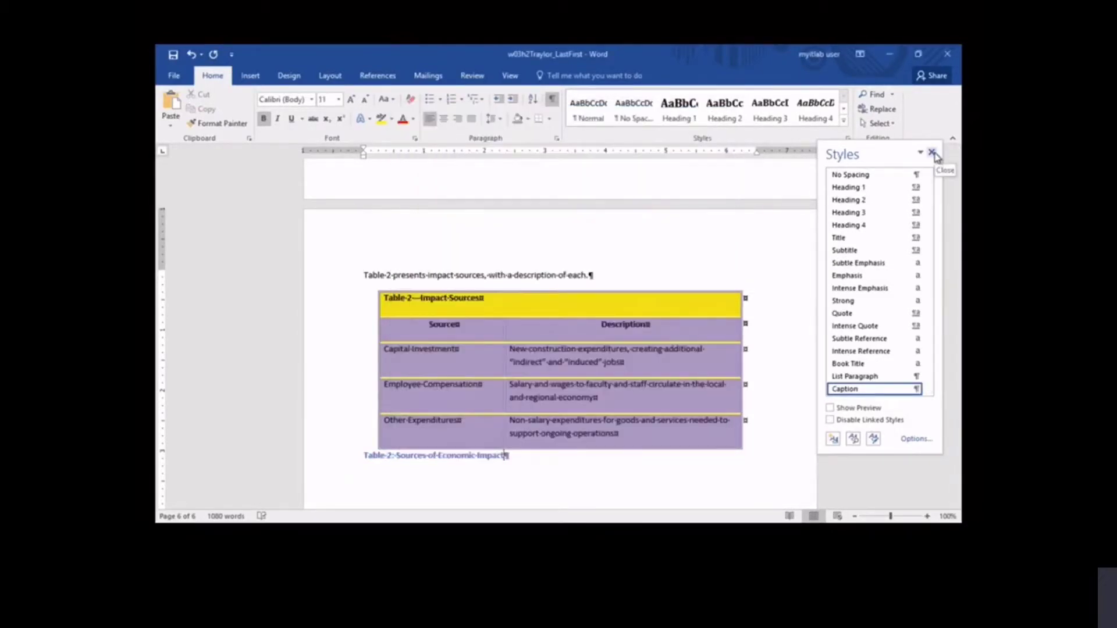
pyautogui.click(932, 153)
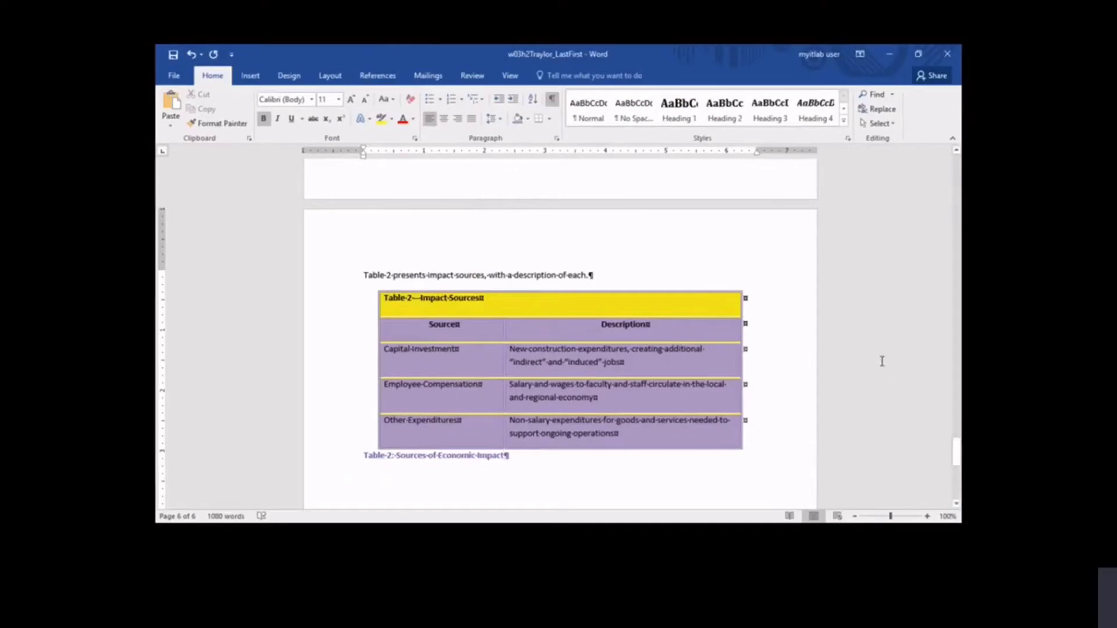
# Add two blank paragraphs below the Table 2 caption and insert the text from the file w03h2Text there.
pyautogui.press('Return')
pyautogui.press('Return')
pyautogui.click(251, 76)
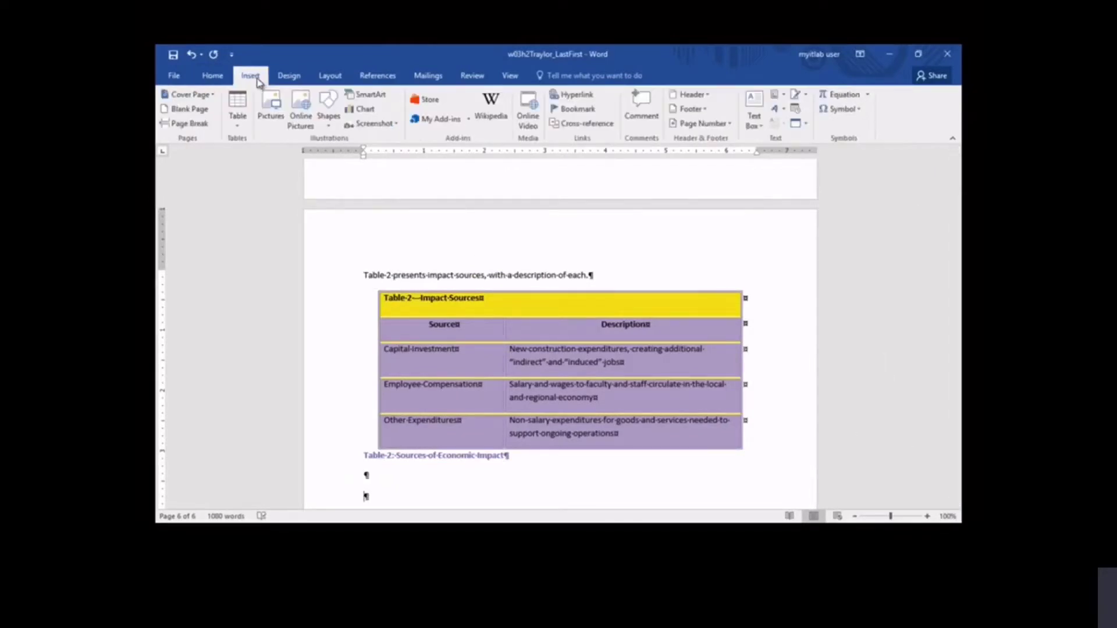
pyautogui.click(806, 123)
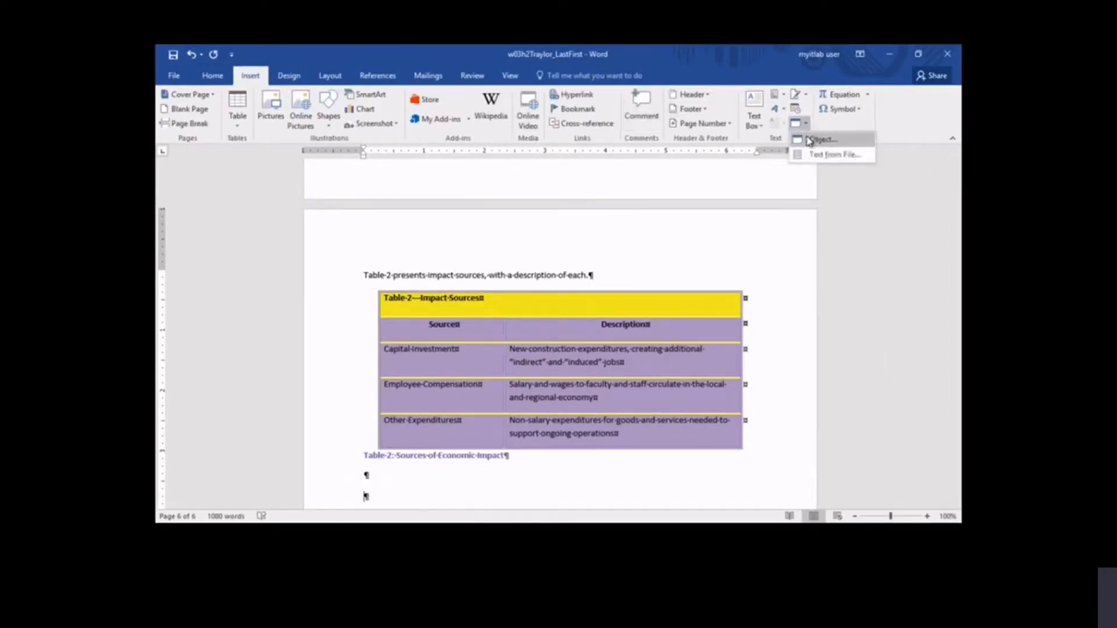
pyautogui.click(810, 156)
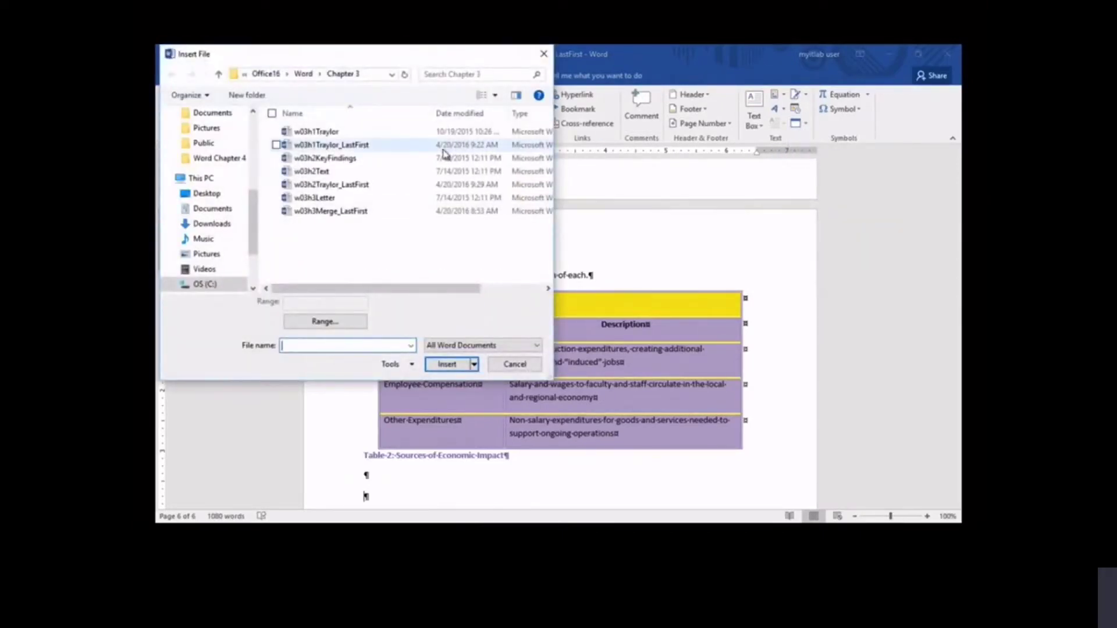
pyautogui.click(311, 171)
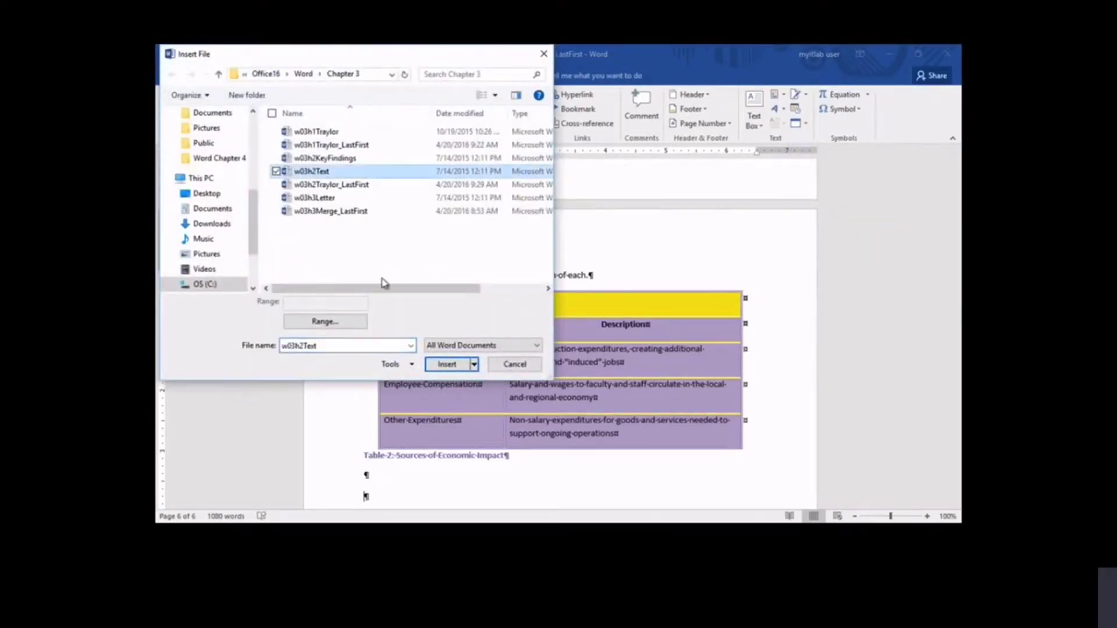
pyautogui.click(446, 366)
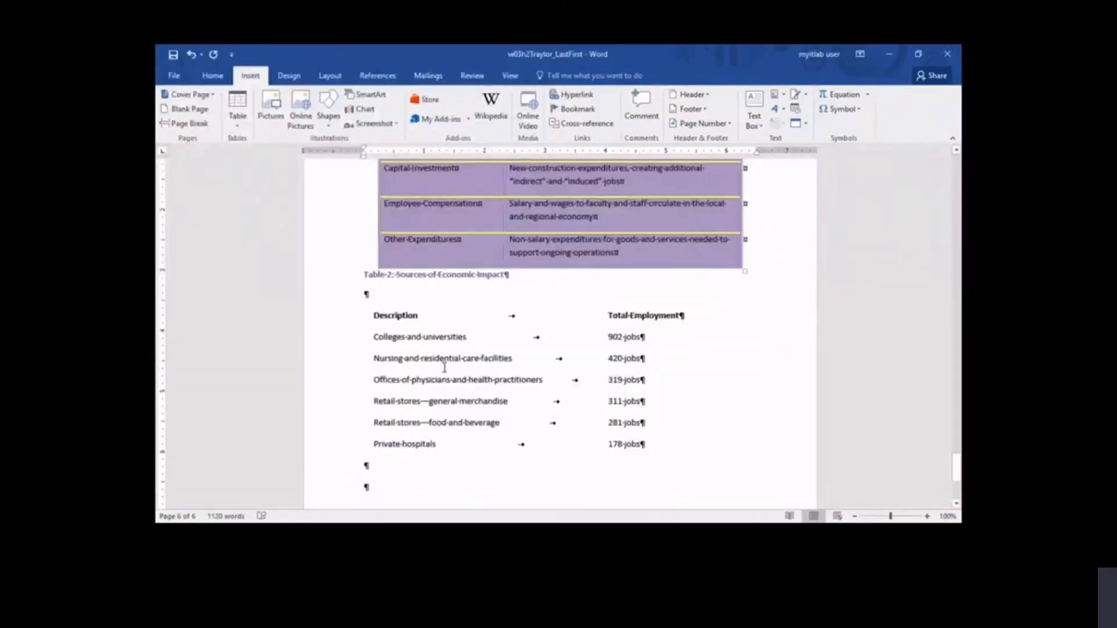
# Convert the inserted employment text into a two-column table separated at tabs, and apply a purple banded-row table style.
pyautogui.moveTo(373, 315); pyautogui.dragTo(645, 440)
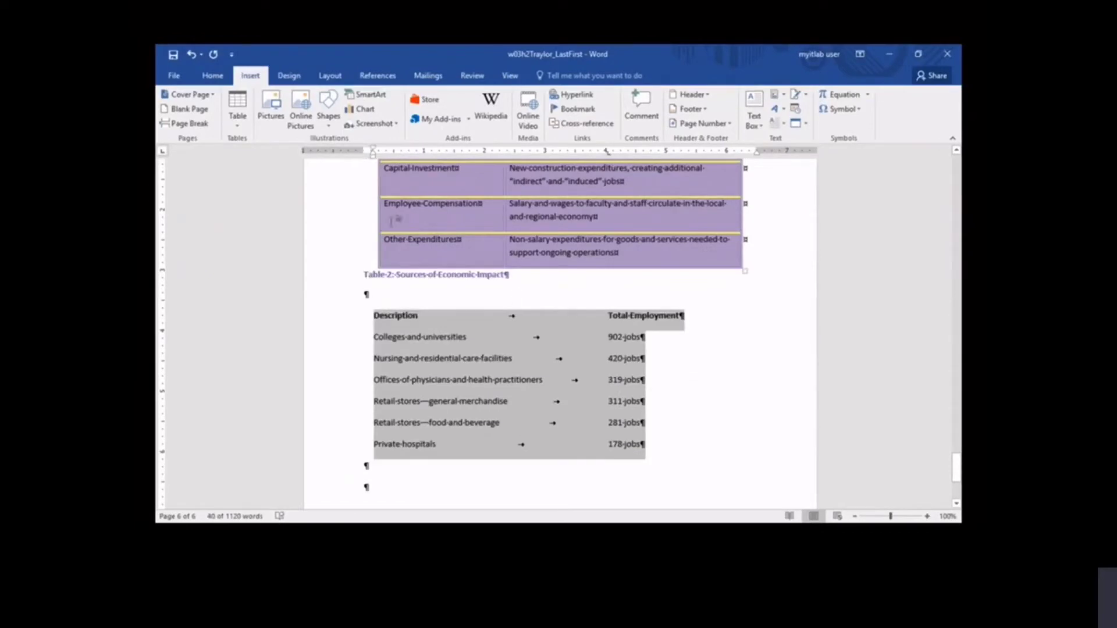
pyautogui.click(242, 128)
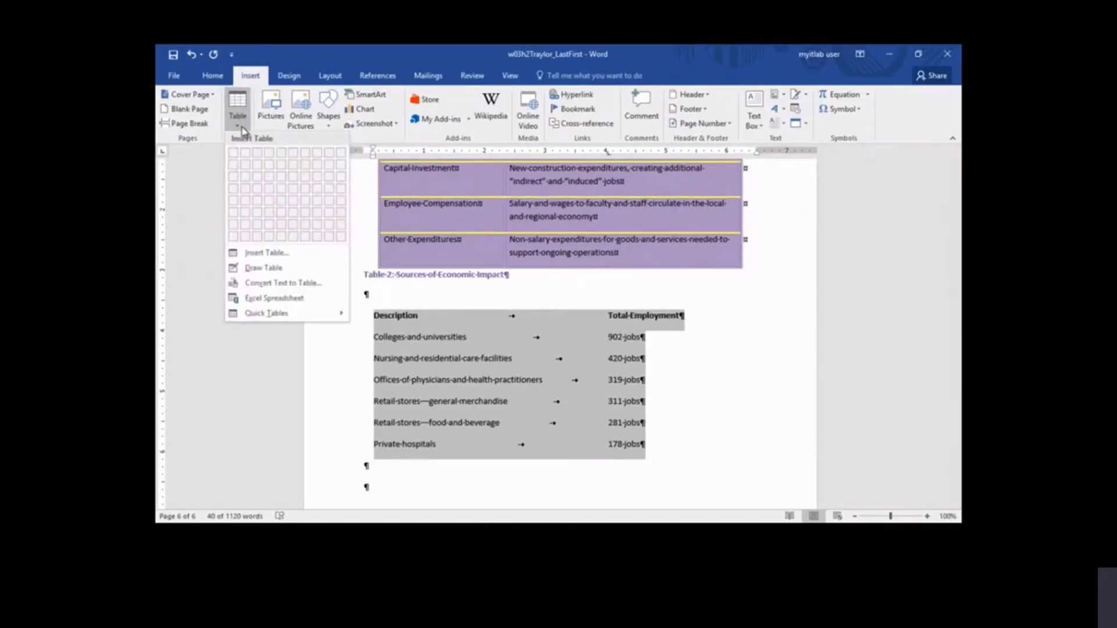
pyautogui.click(291, 283)
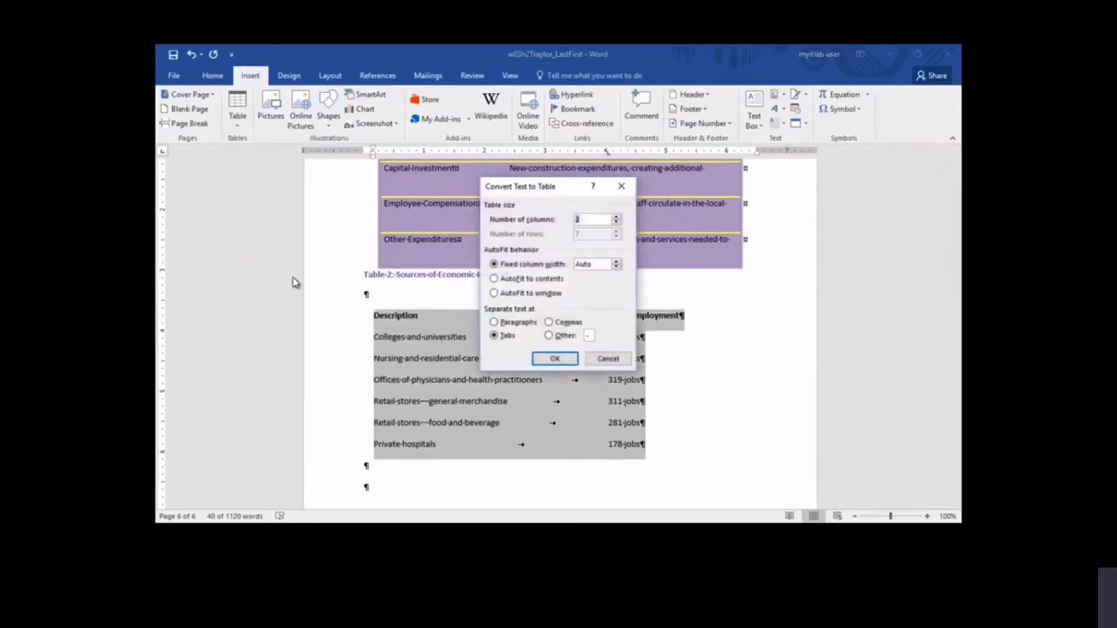
pyautogui.click(555, 359)
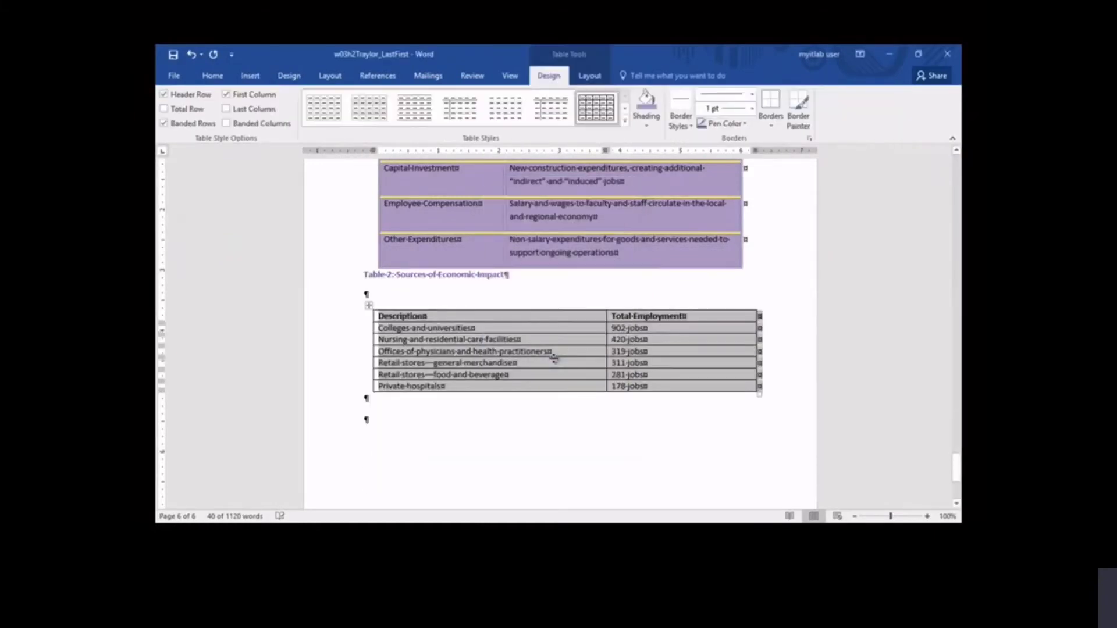
pyautogui.click(627, 125)
pyautogui.click(509, 252)
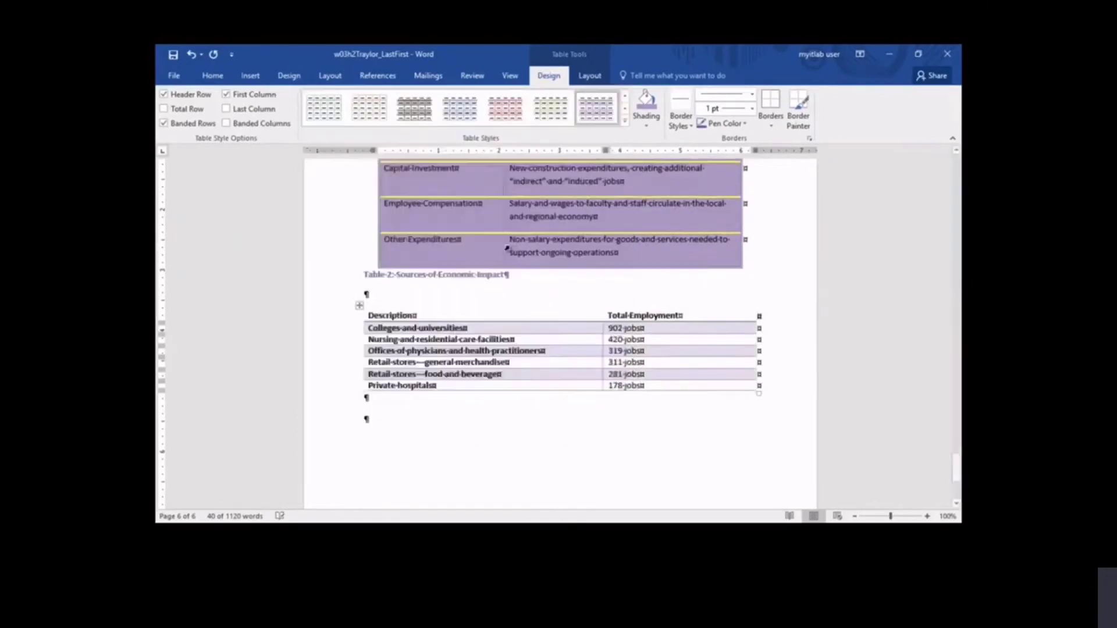
# Insert the caption "Table 3: Economic Impact by Employment" below the new employment table.
pyautogui.click(501, 314)
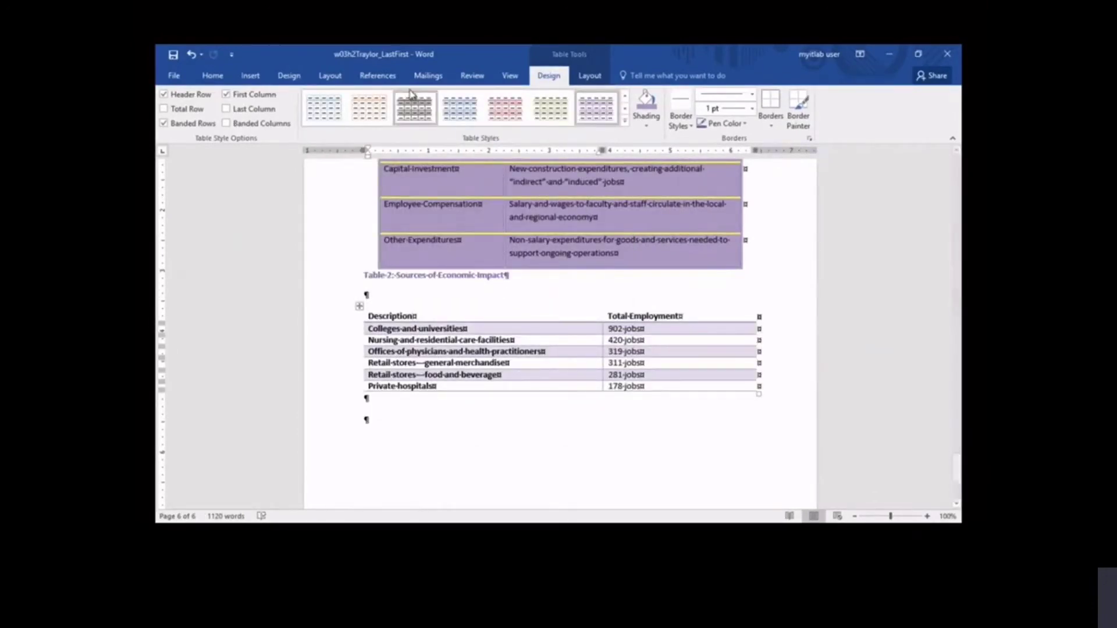
pyautogui.click(390, 78)
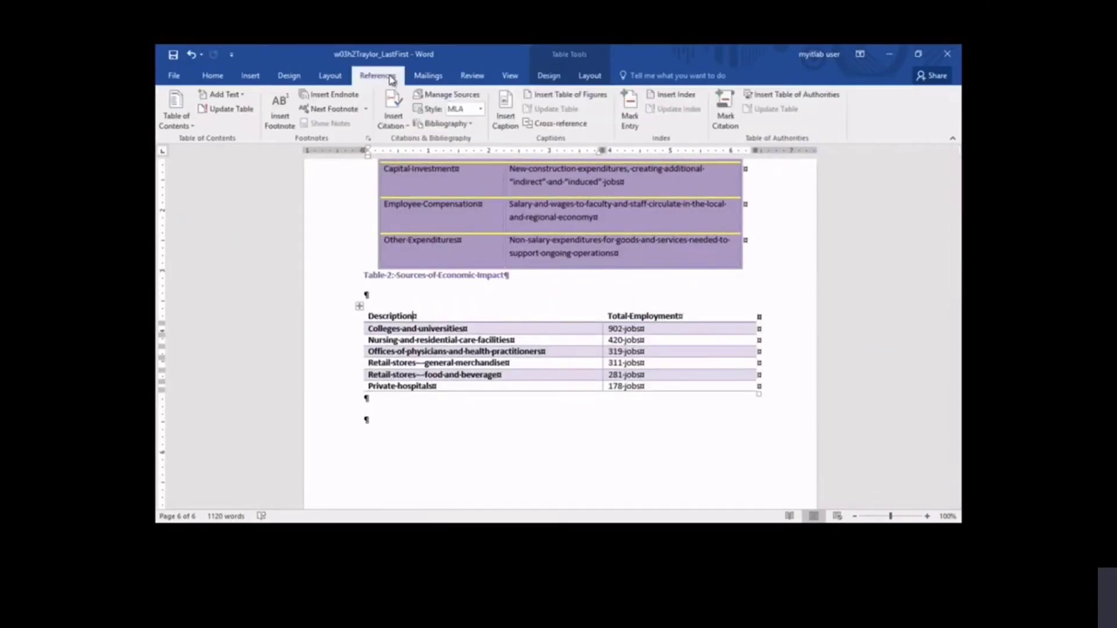
pyautogui.click(506, 114)
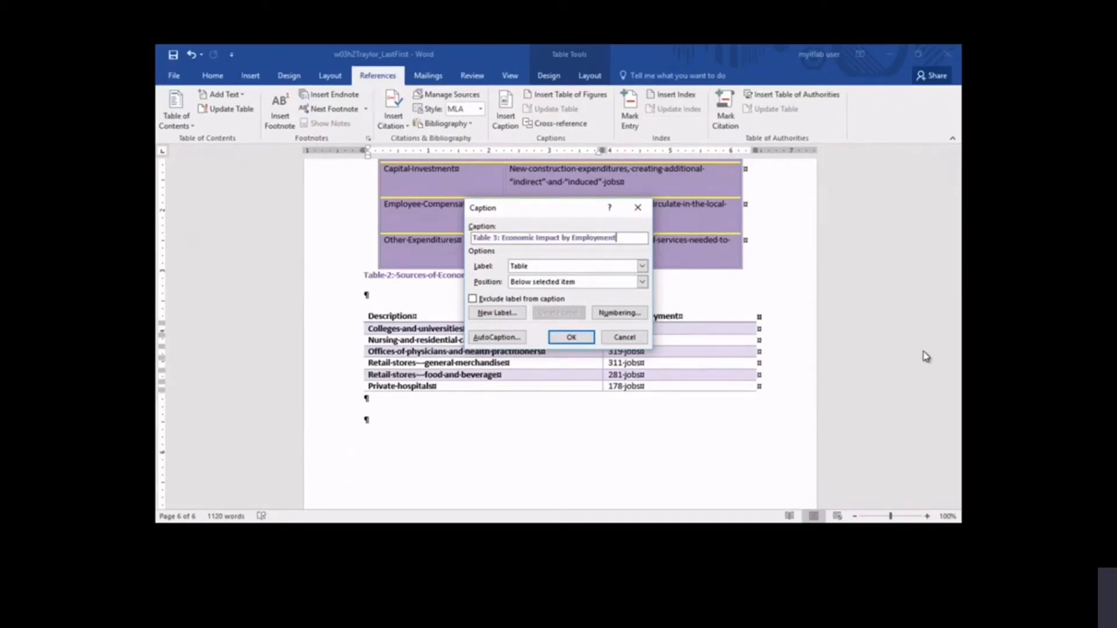
pyautogui.click(583, 339)
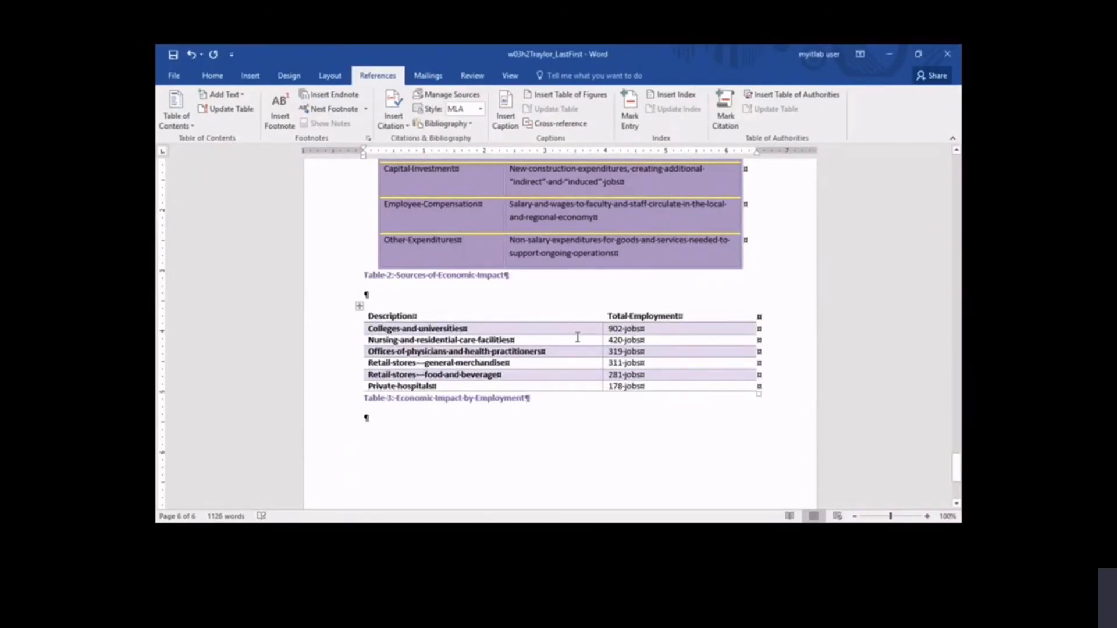
# Add the sentence "Table 3 summarizes the total employment impact of Traylor University." on a new line above the employment table.
pyautogui.click(419, 300)
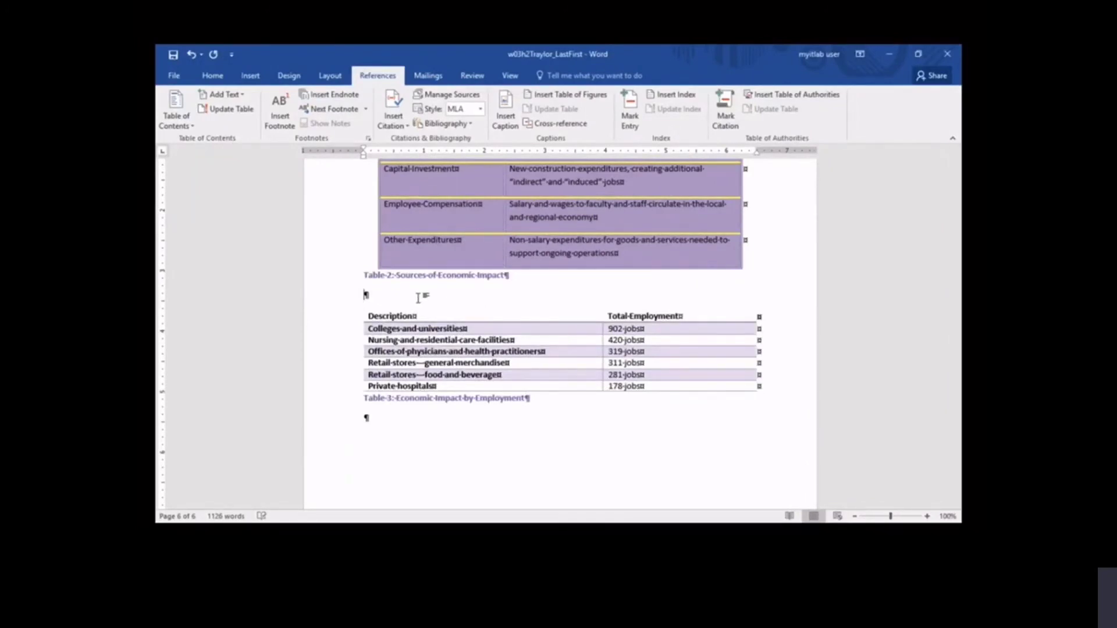
pyautogui.press('Return')
pyautogui.write('Table')
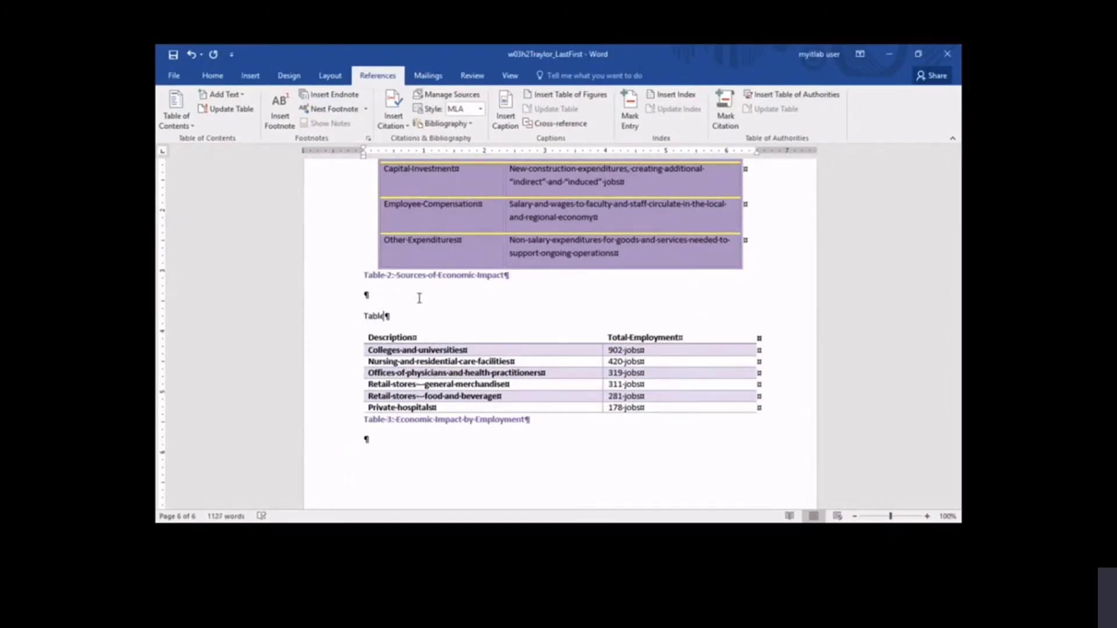
pyautogui.write(' 3 summarizes the total employment impact of Traylor University.')
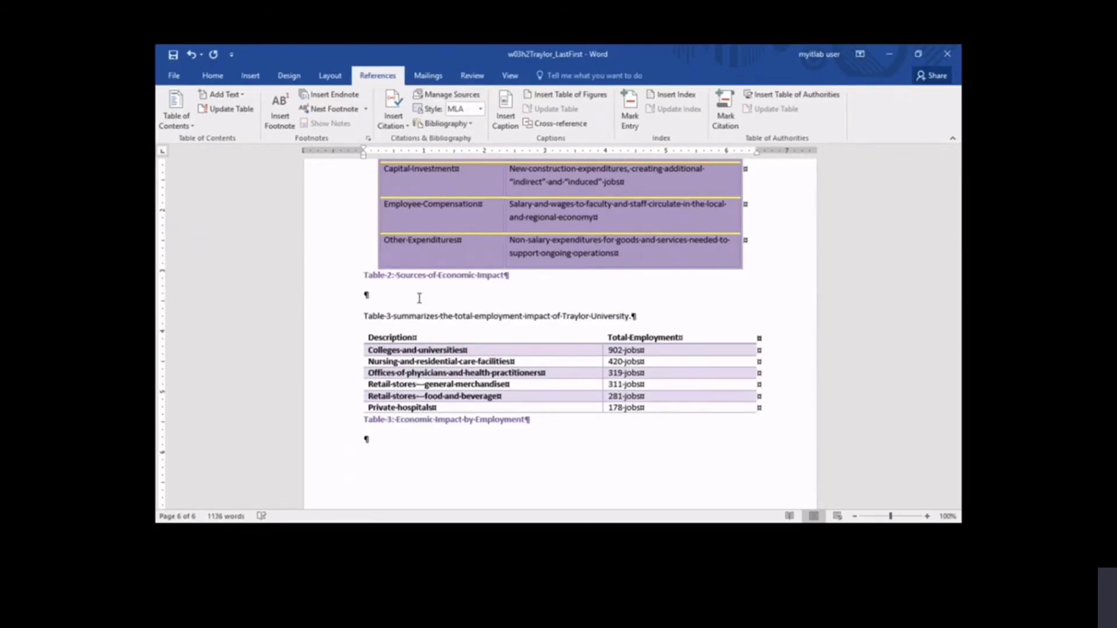
# Check the report's spelling and grammar from the beginning of the document.
pyautogui.hotkey('ctrl', 'Home')
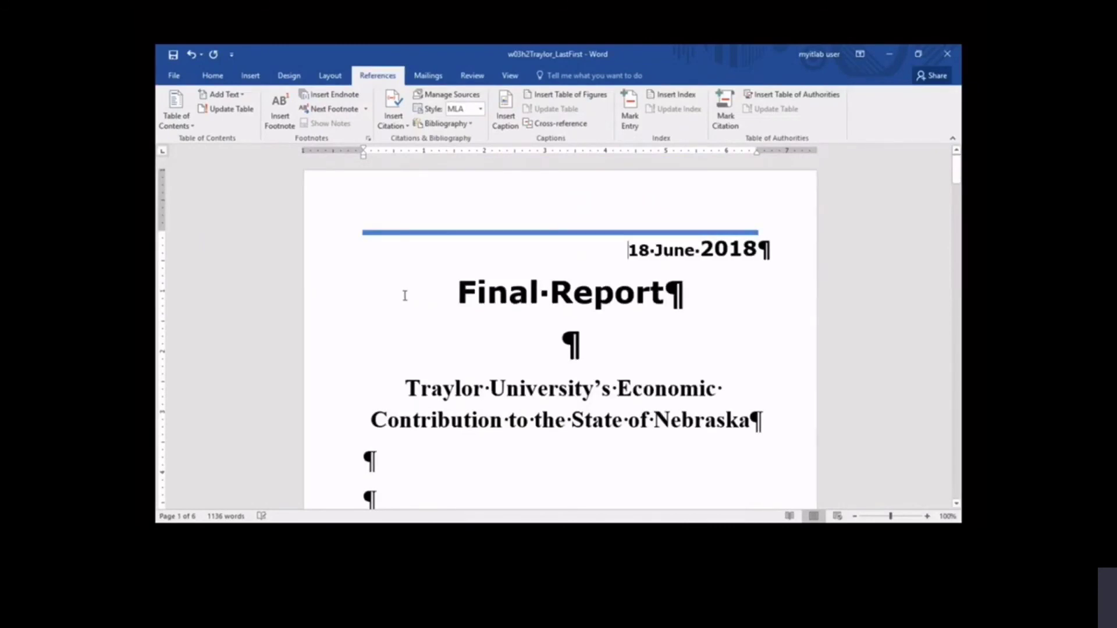
pyautogui.click(471, 75)
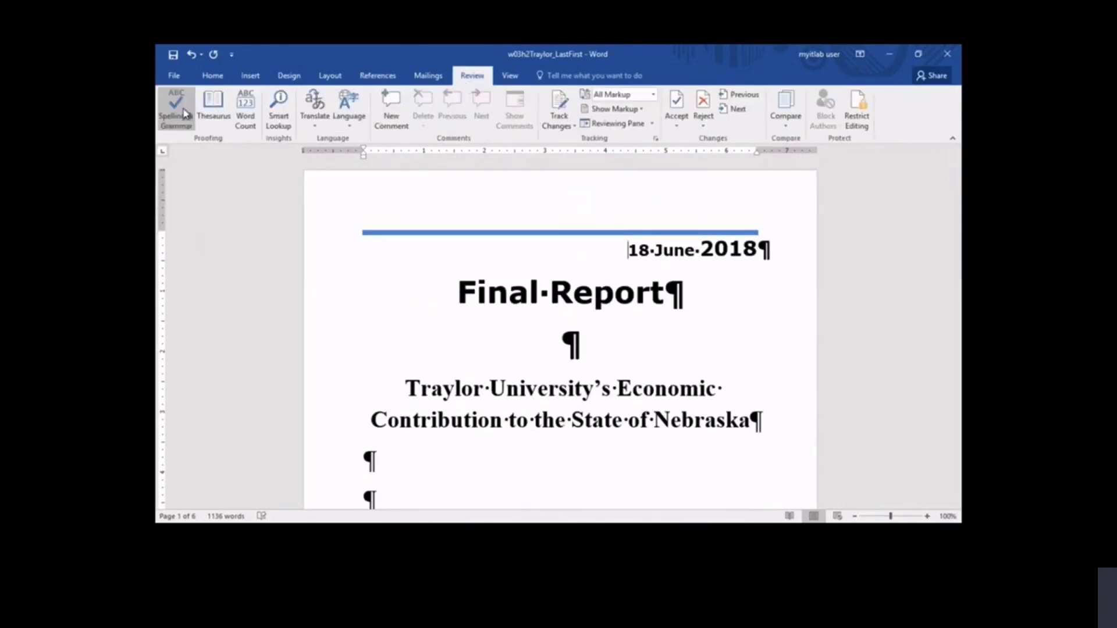